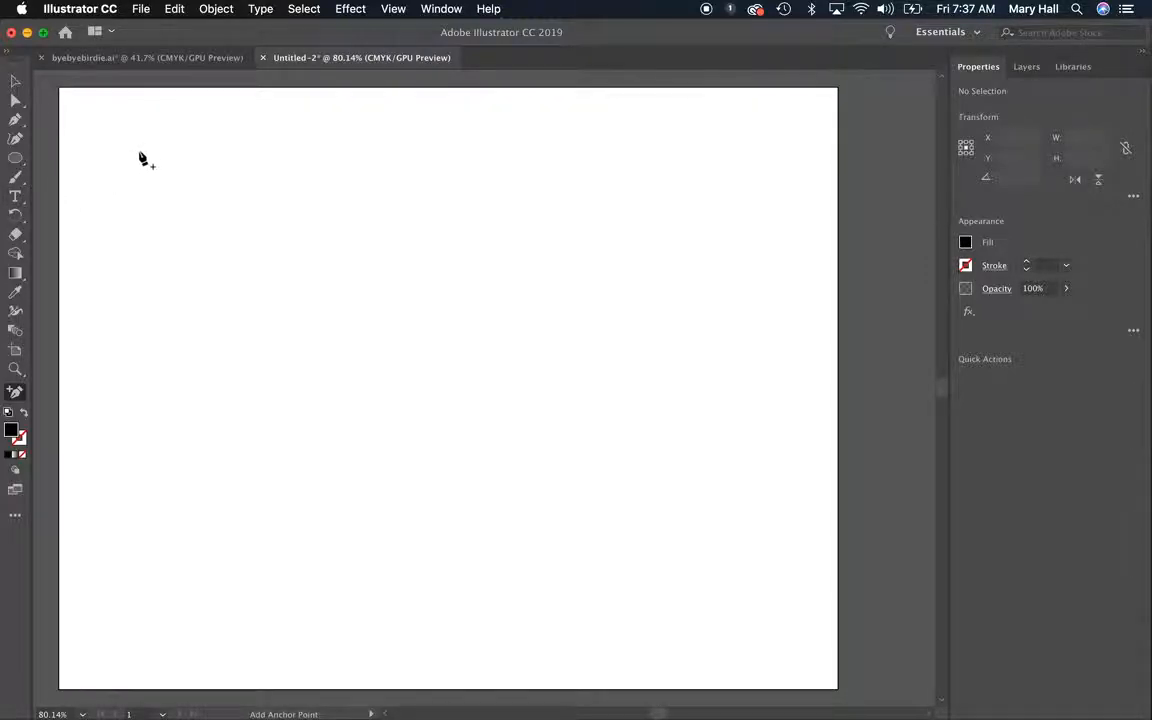
Create a single line of point text near the artboard's upper edge with random letters followed by repeated "the quick brown fox jumps over the lazy dog"
left_click(150, 153)
key("Return")
left_click(15, 196)
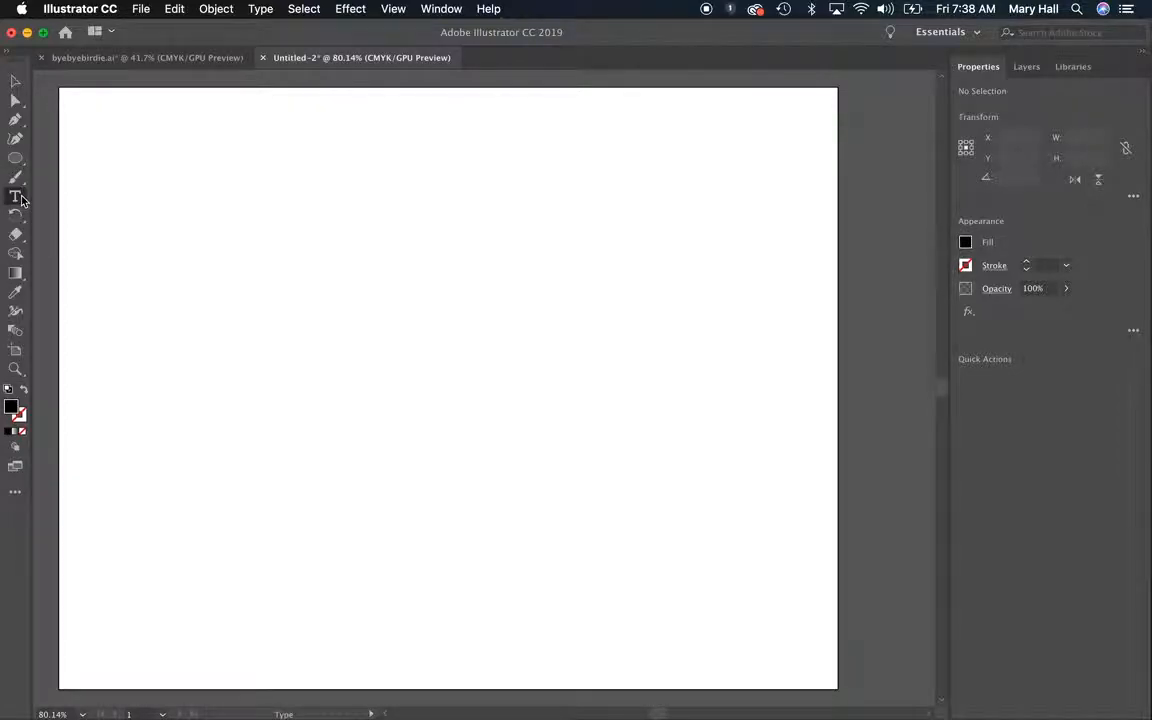
left_click(183, 180)
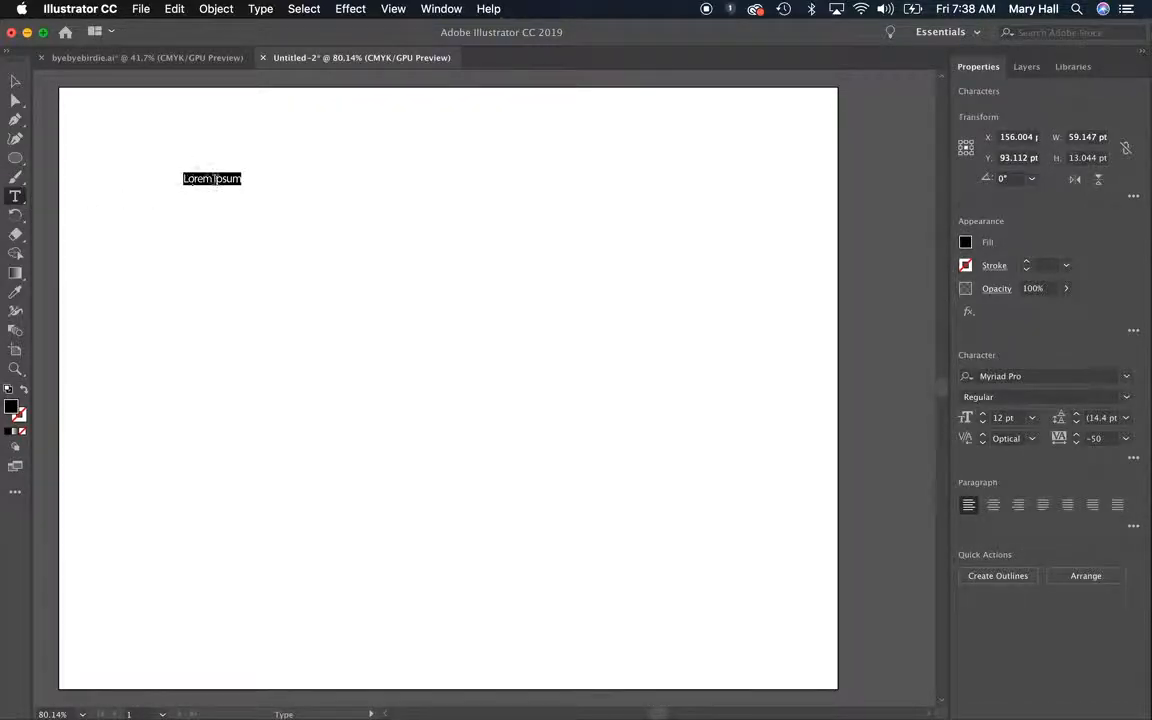
triple_click(230, 180)
type("sdsdklhfslkjdjhldksjhls")
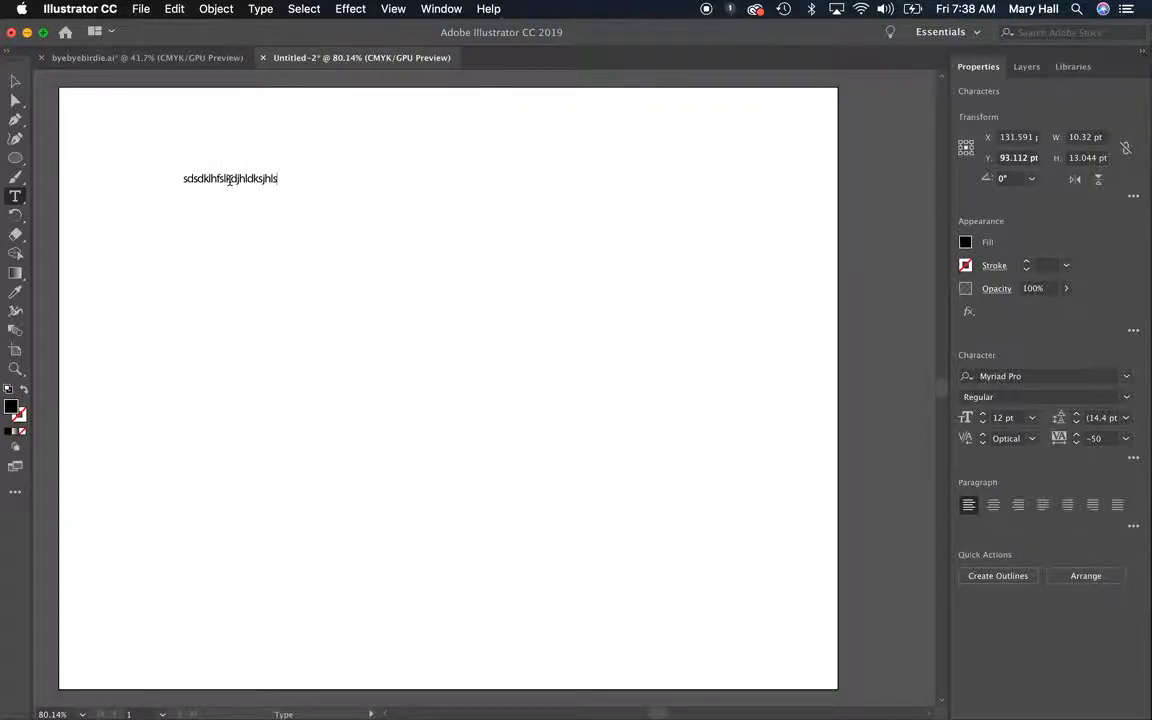
type("kdjhflaskdjhflsadjkhflasdkjhflasdjh the quick brown fox jumps over the lazy dog the quick brown fox jumps over the lazy dog the quick brown fox jumps")
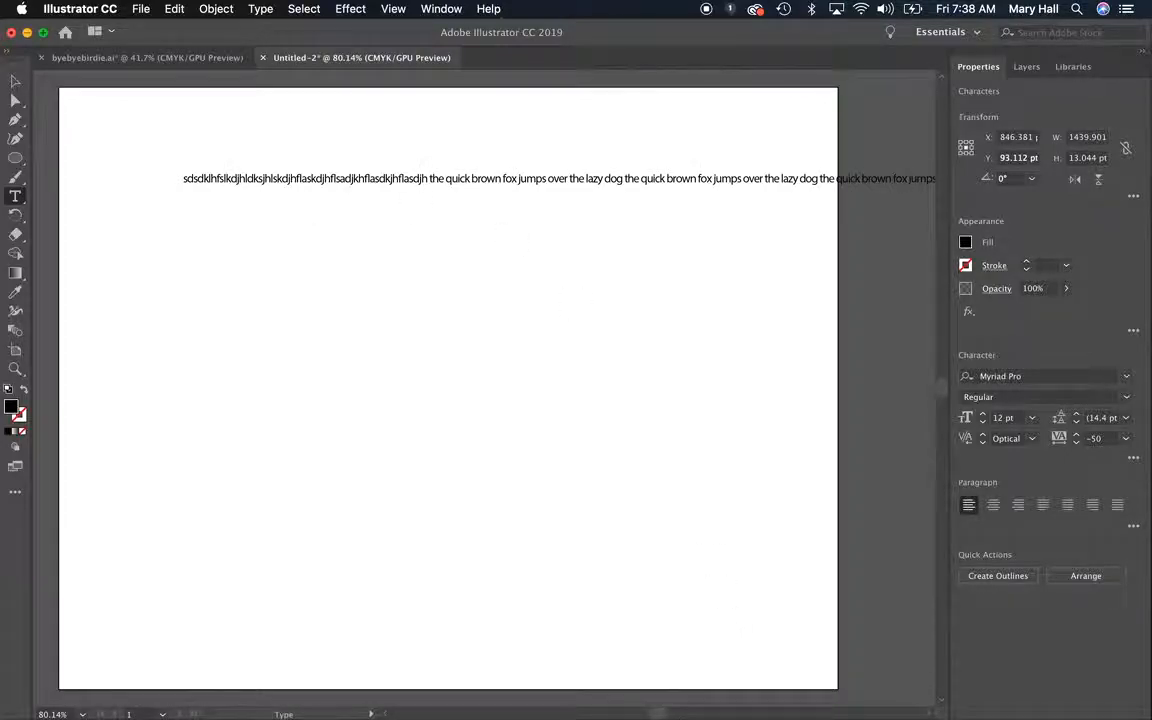
mouse_move(660, 714)
left_mouse_down()
mouse_move(689, 710)
mouse_move(653, 712)
left_mouse_up()
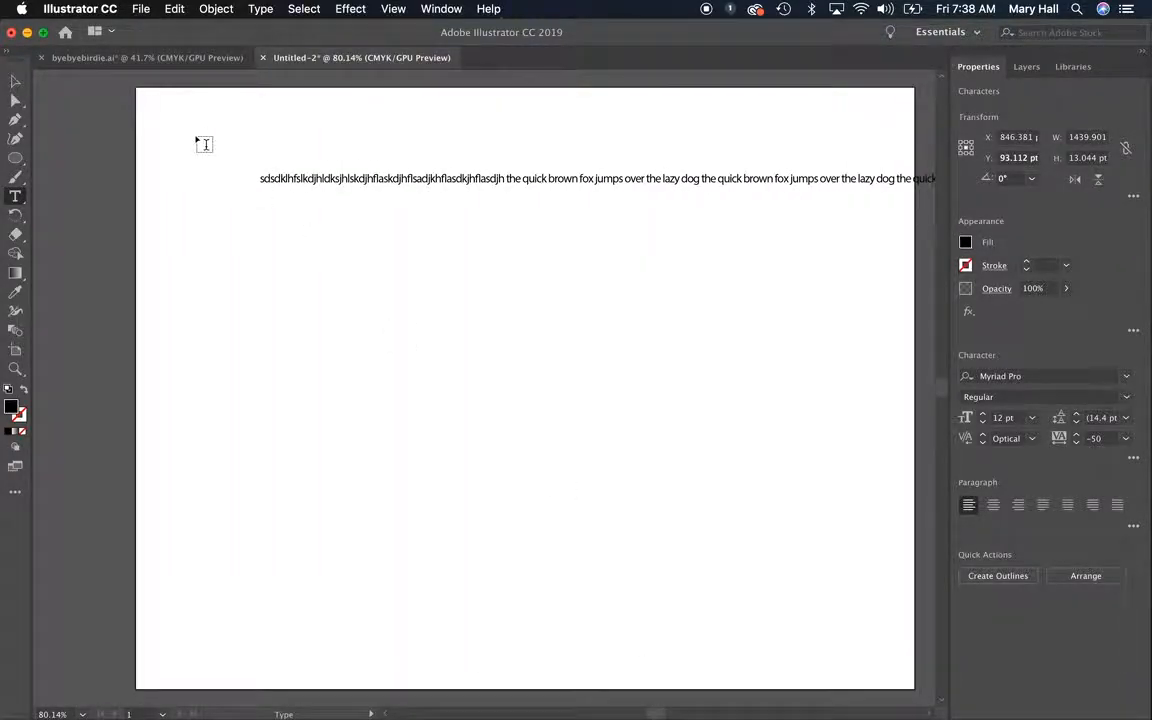
left_click(15, 80)
left_click(55, 127)
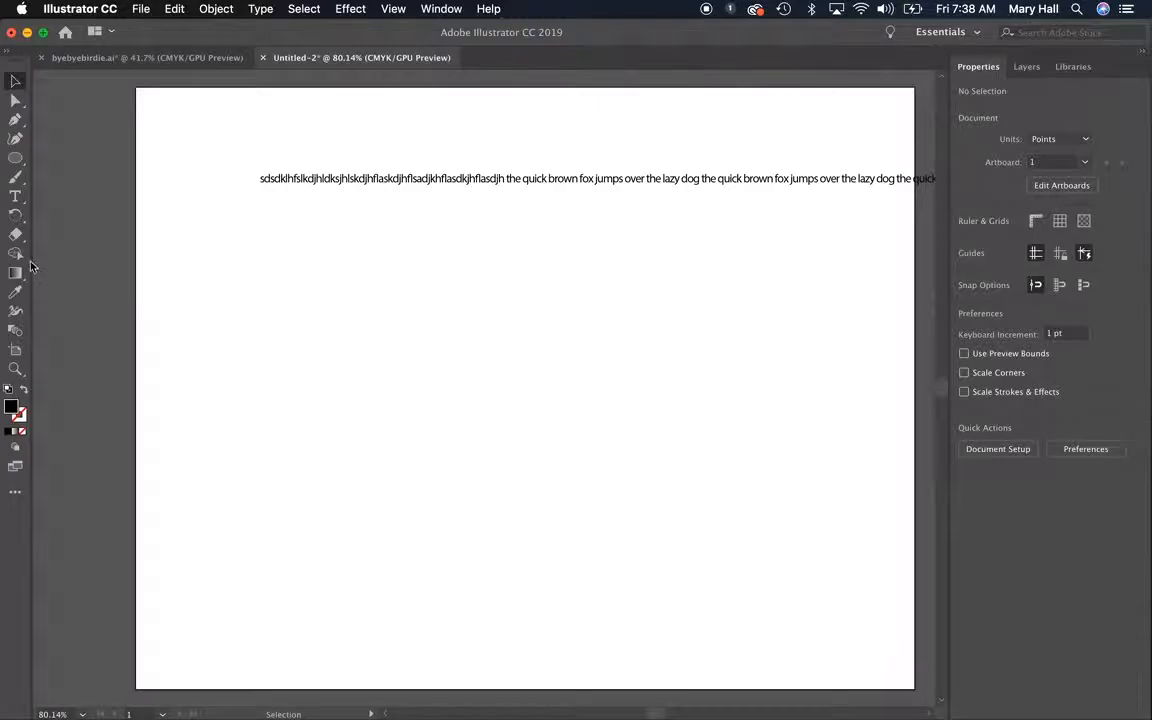
Draw an area text box about 211 by 259 pt below the line and fill it with repeated "the quick brown fox jumps over the lazy dog"
left_click(16, 197)
left_click_drag(208, 245, 415, 497)
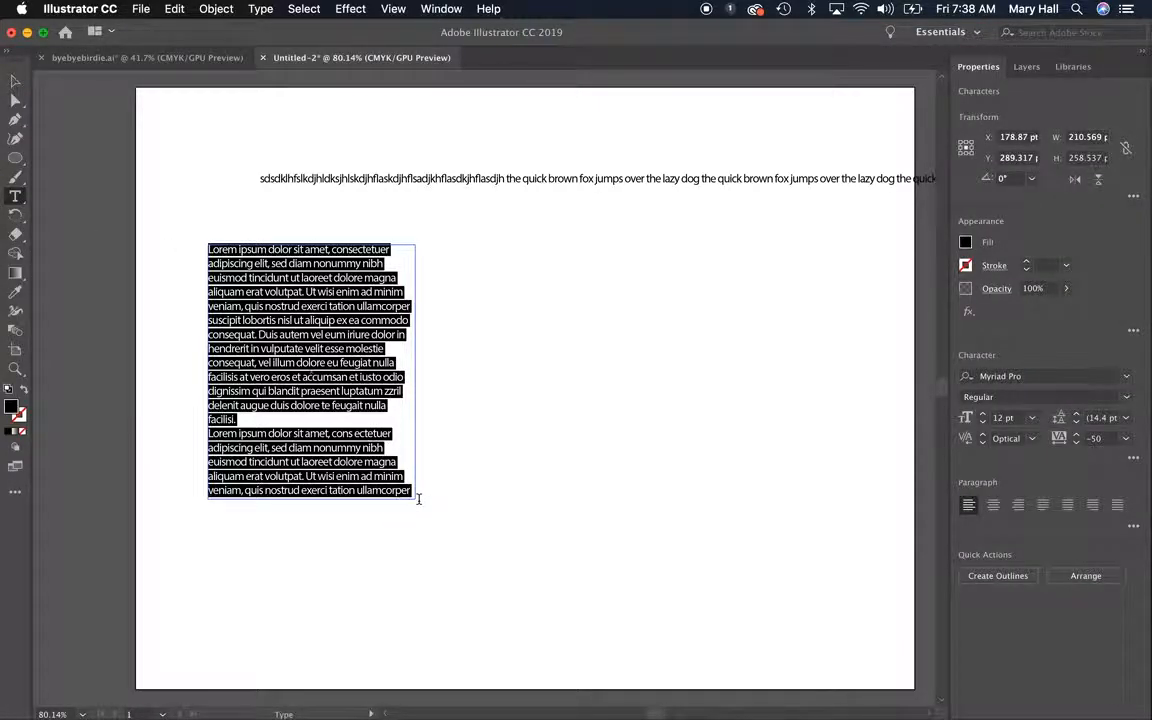
key("super+v")
key("super+v")
key("super+v")
key("super+v")
key("super+v")
key("super+v")
key("super+v")
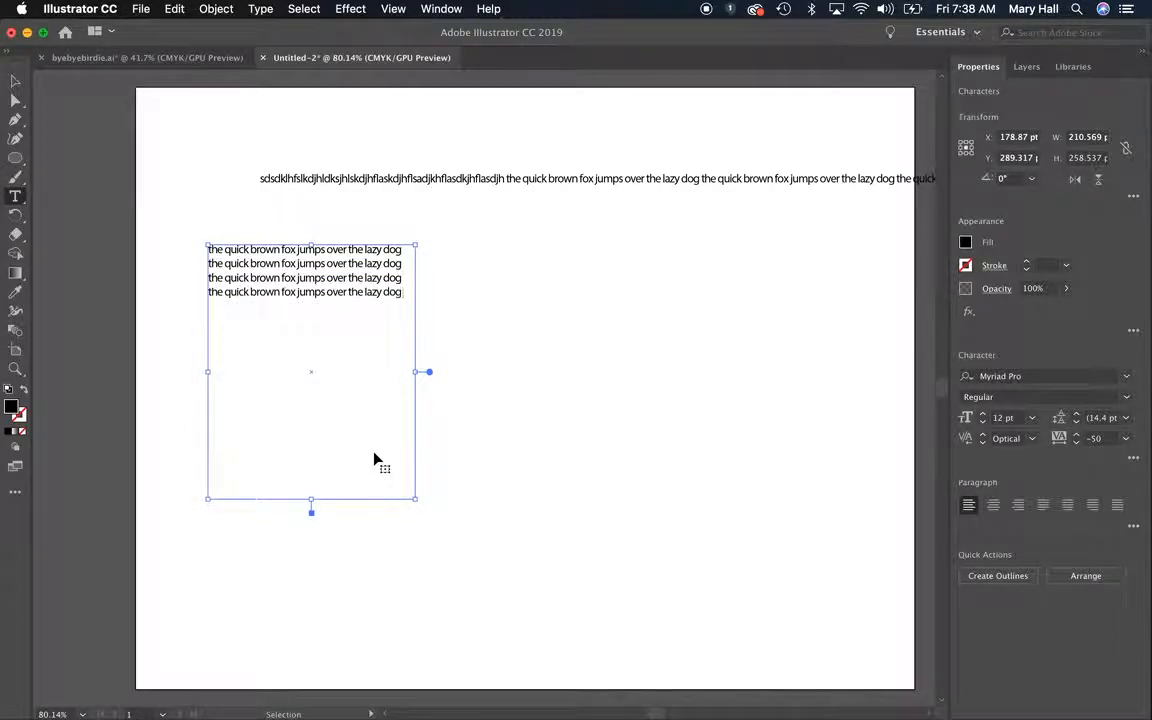
key("super+v")
key("super+v")
key("super+v")
key("super+v")
key("super+v")
key("super+v")
key("super+v")
key("super+v")
key("super+v")
key("super+v")
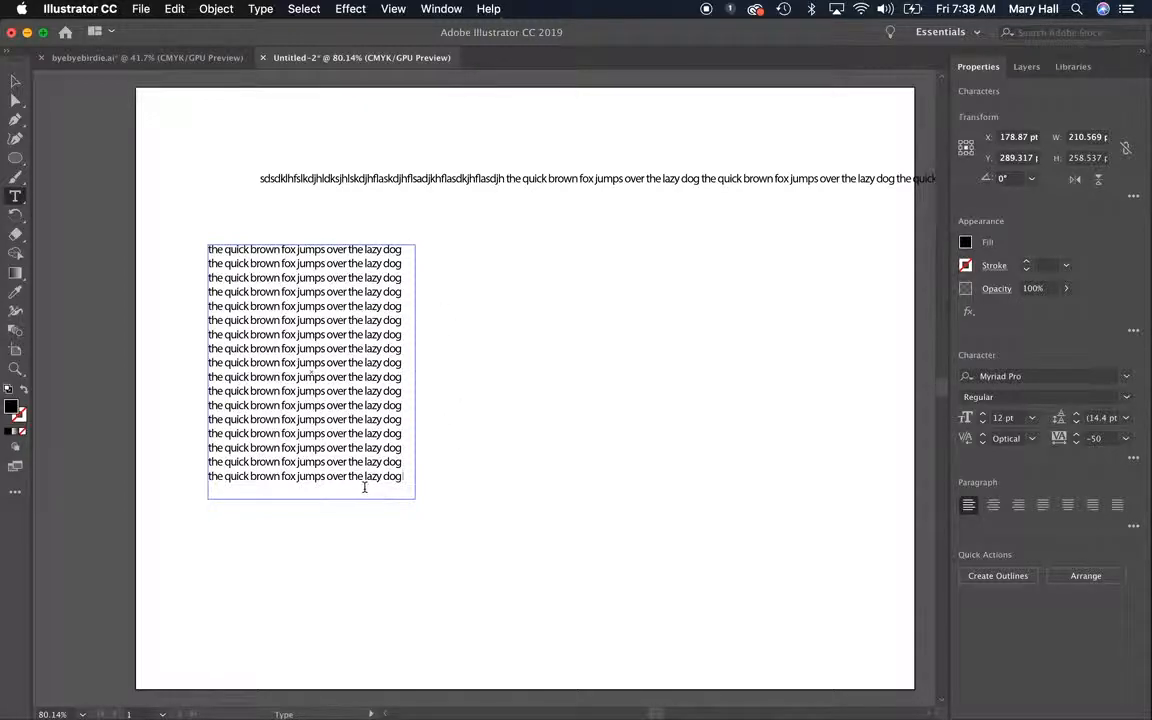
Select all the text in the area text box and increase its font size to 21 pt
left_click(334, 249)
key("super+a")
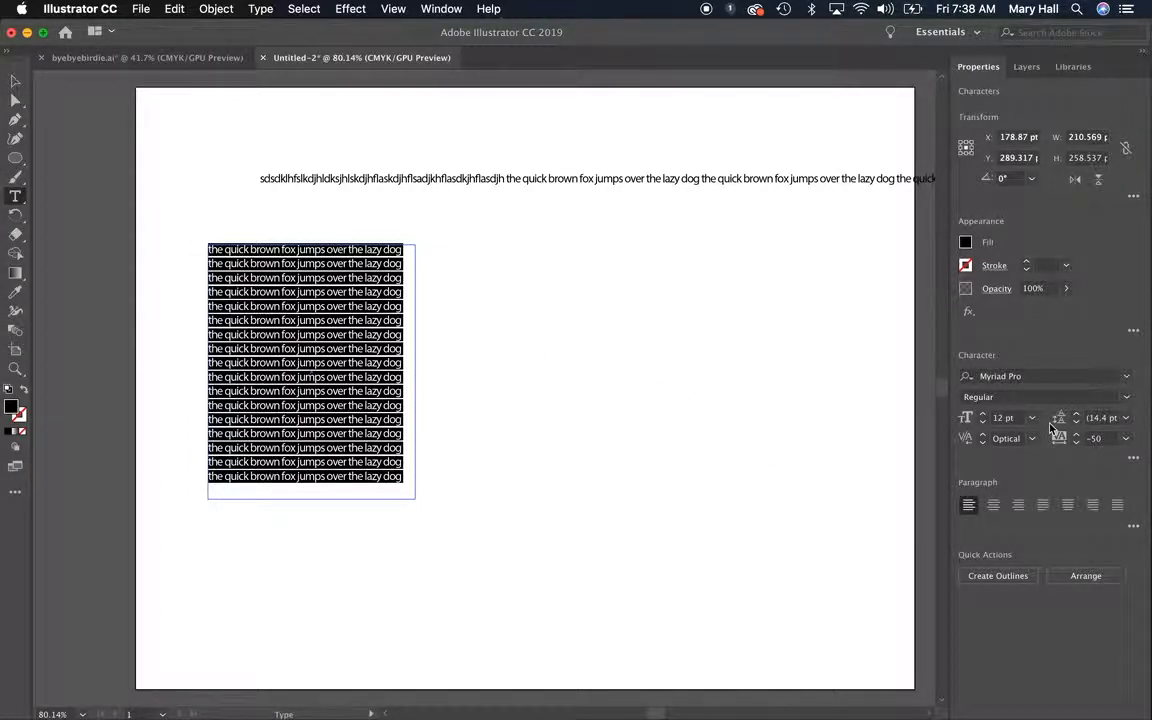
left_click(985, 416)
left_click(985, 416)
left_click(985, 416)
left_click(985, 416)
left_click(985, 416)
left_click(985, 416)
left_click(985, 416)
left_click(985, 416)
left_click(985, 418)
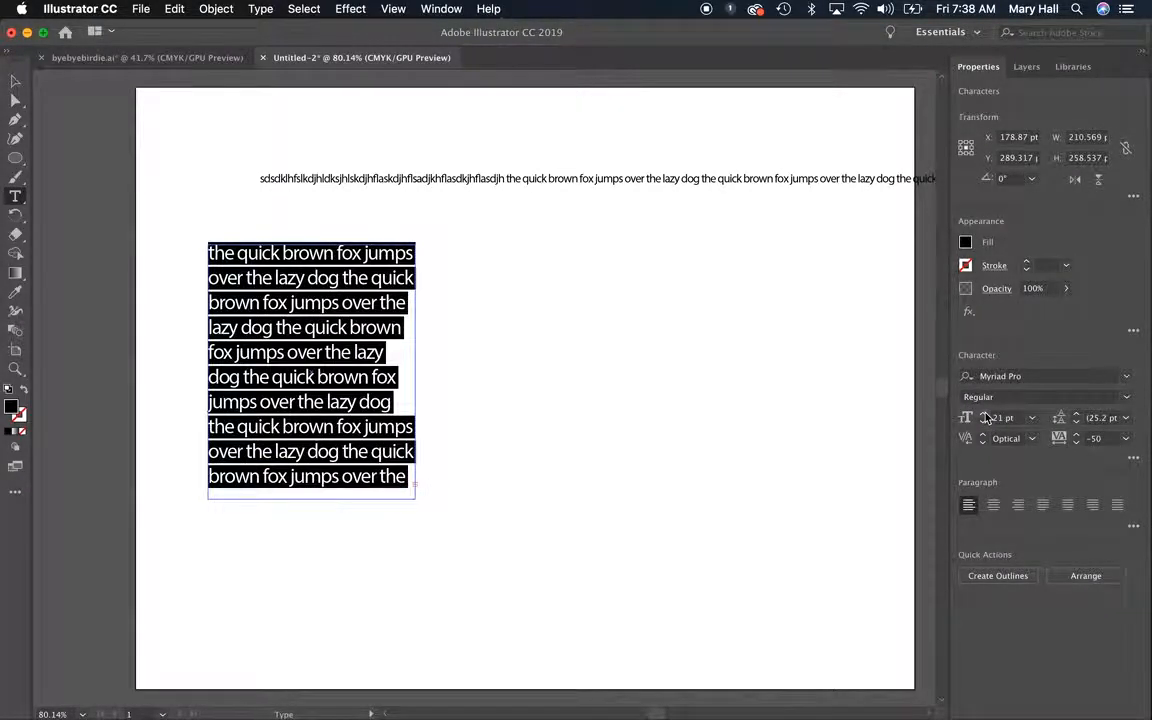
Preview several fonts on the selected text and change its font to Futura
left_click(1127, 381)
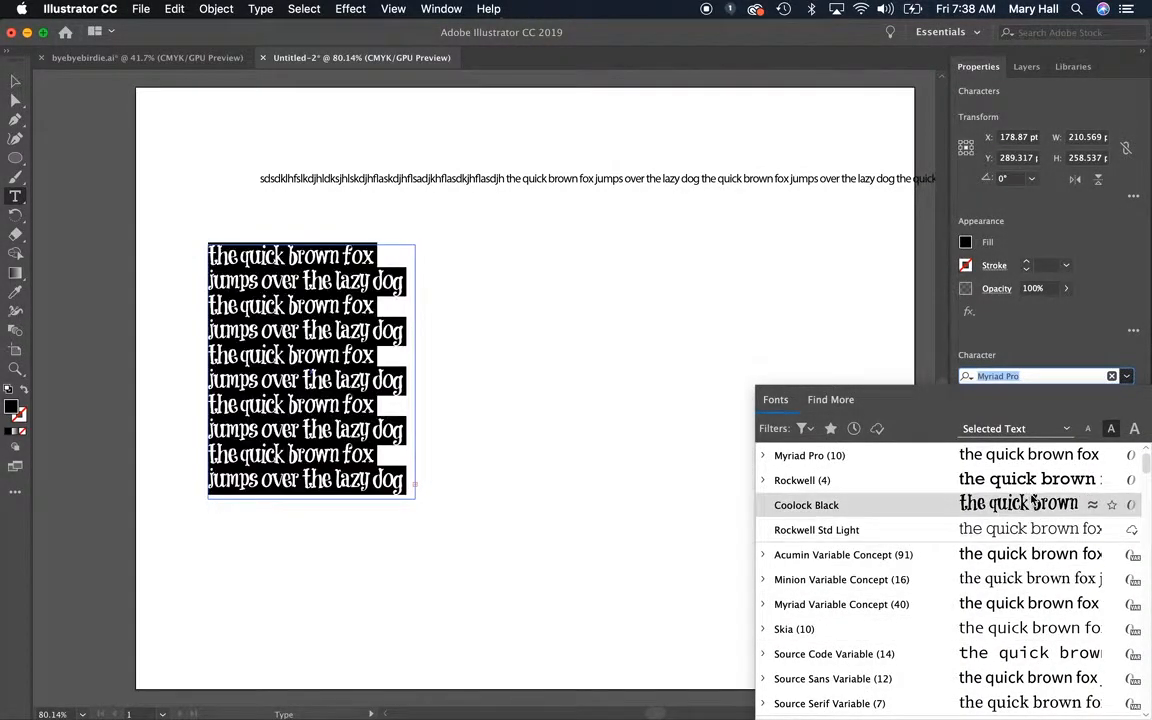
scroll(1062, 677, "up", 1)
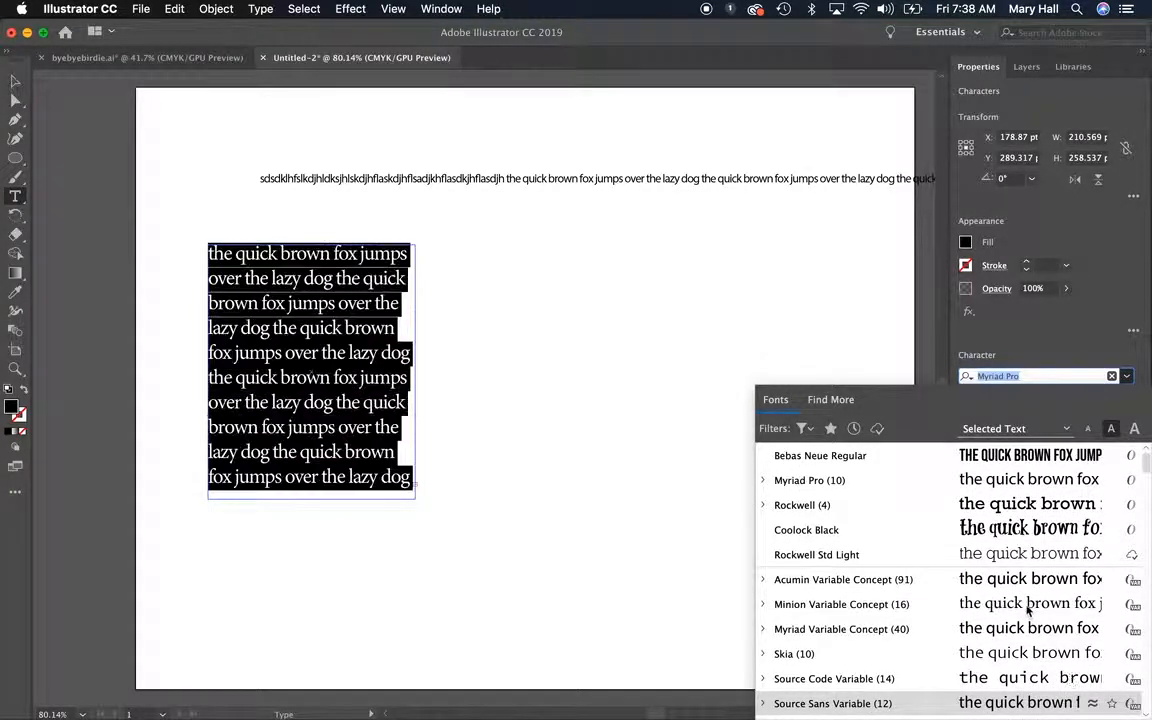
scroll(1028, 606, "down", 10)
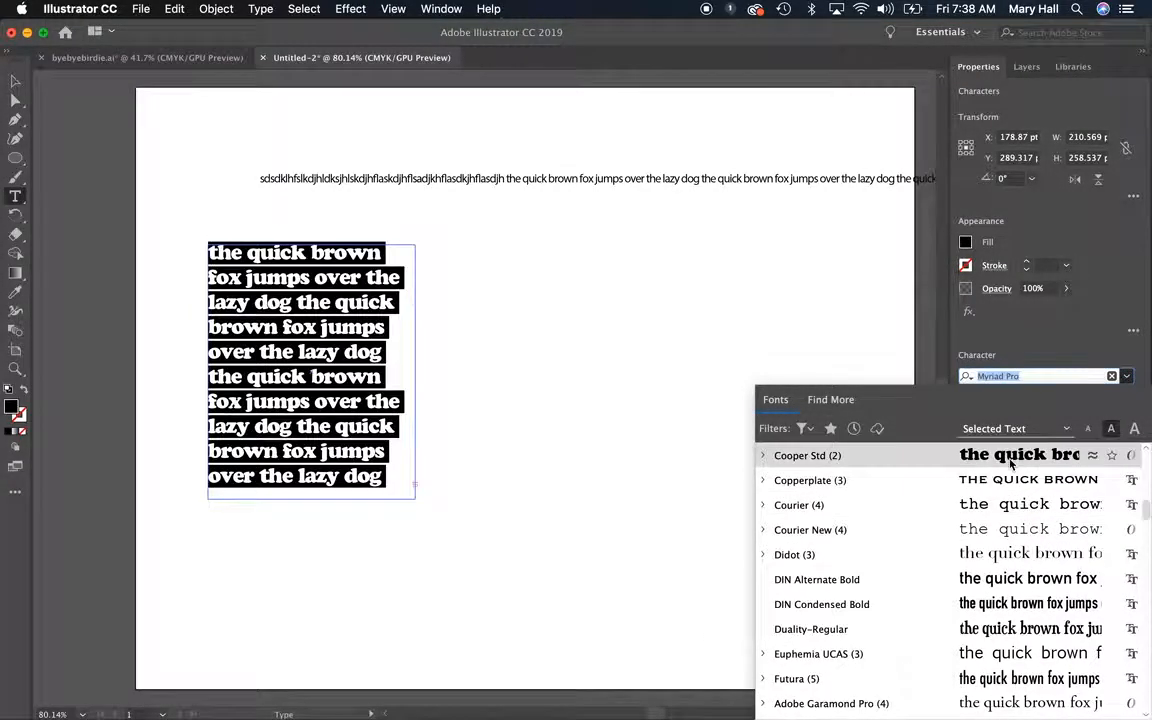
scroll(1018, 553, "down", 3)
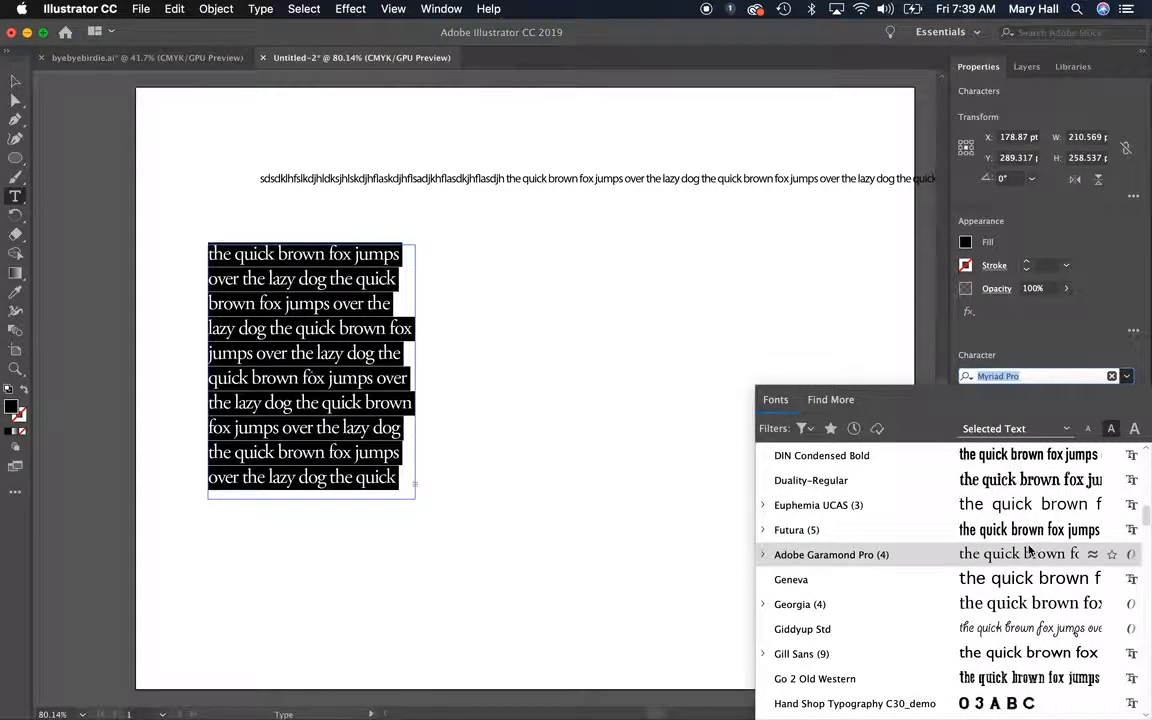
left_click(1027, 531)
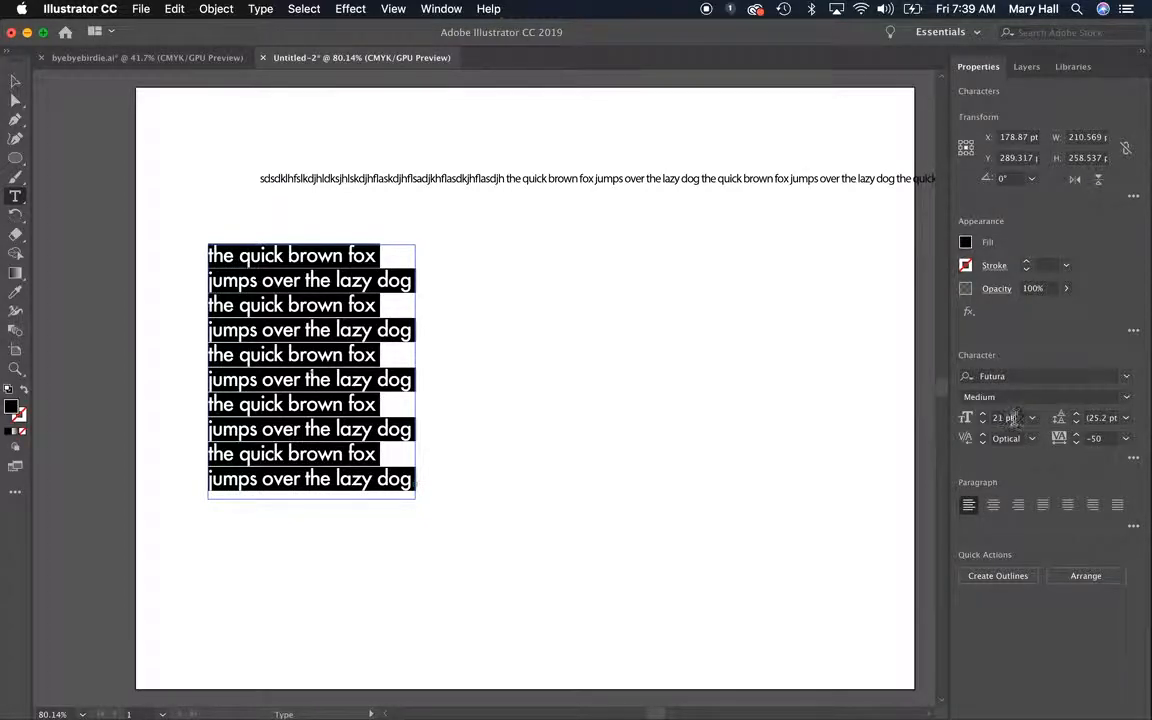
Set the selected text's leading to 60 pt and its tracking to 0
left_click(1124, 419)
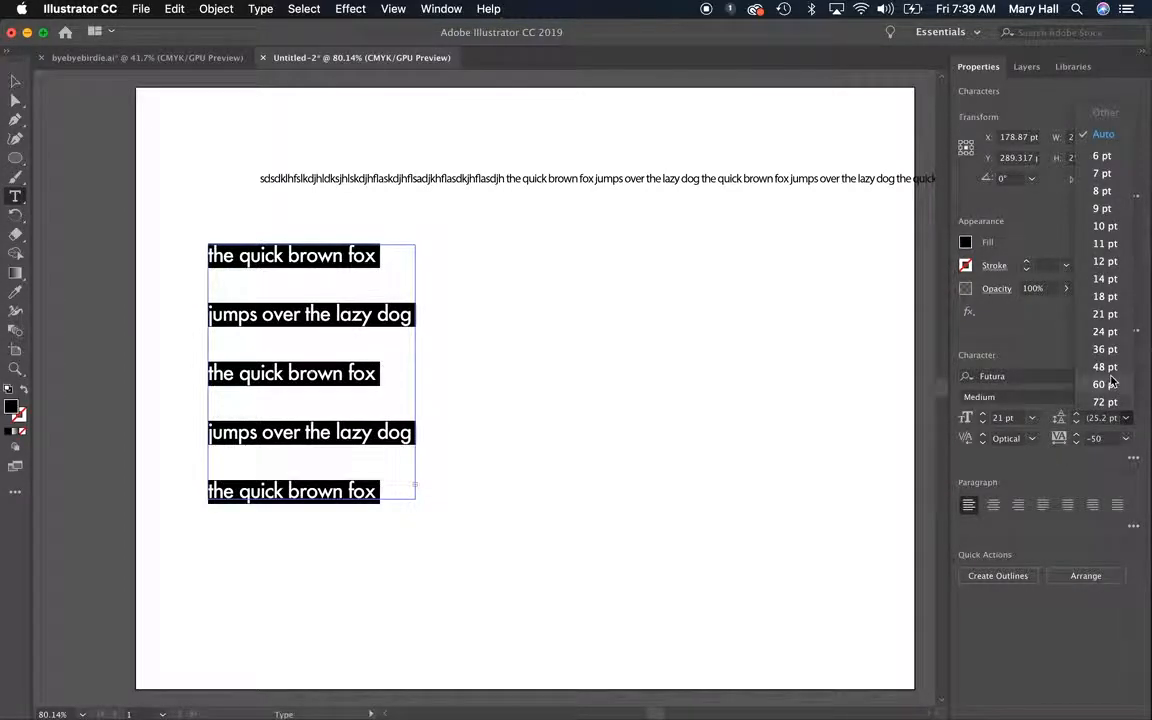
left_click(1105, 384)
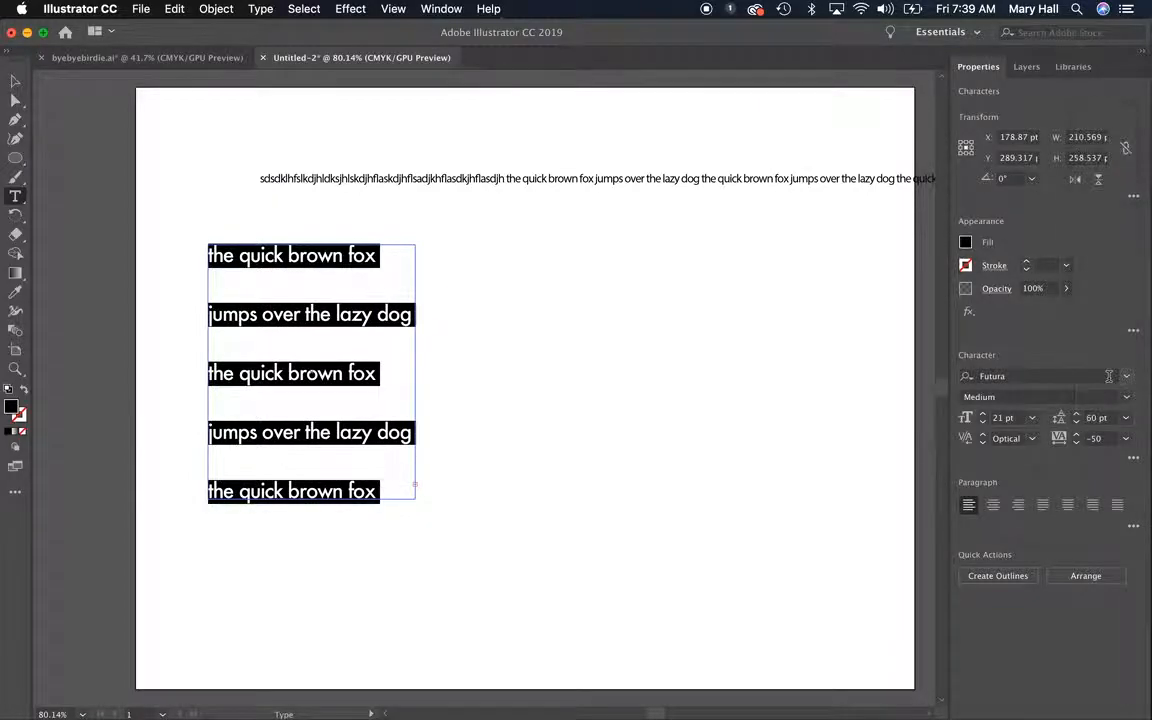
left_click(1124, 440)
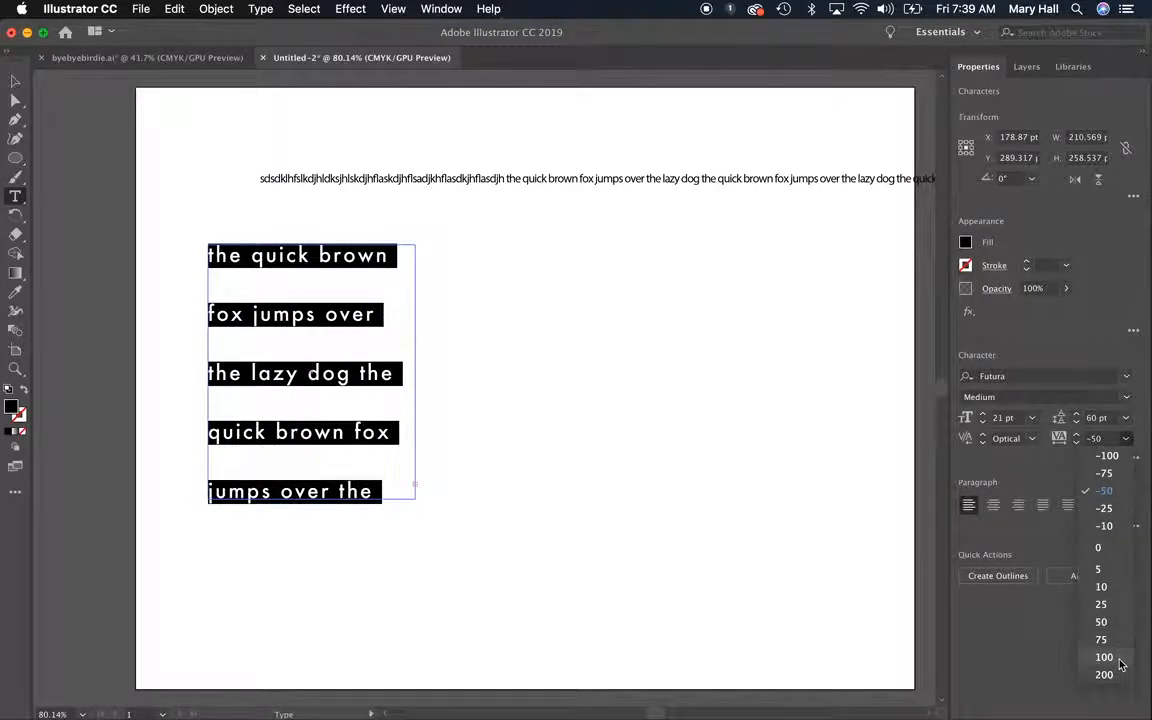
left_click(1099, 547)
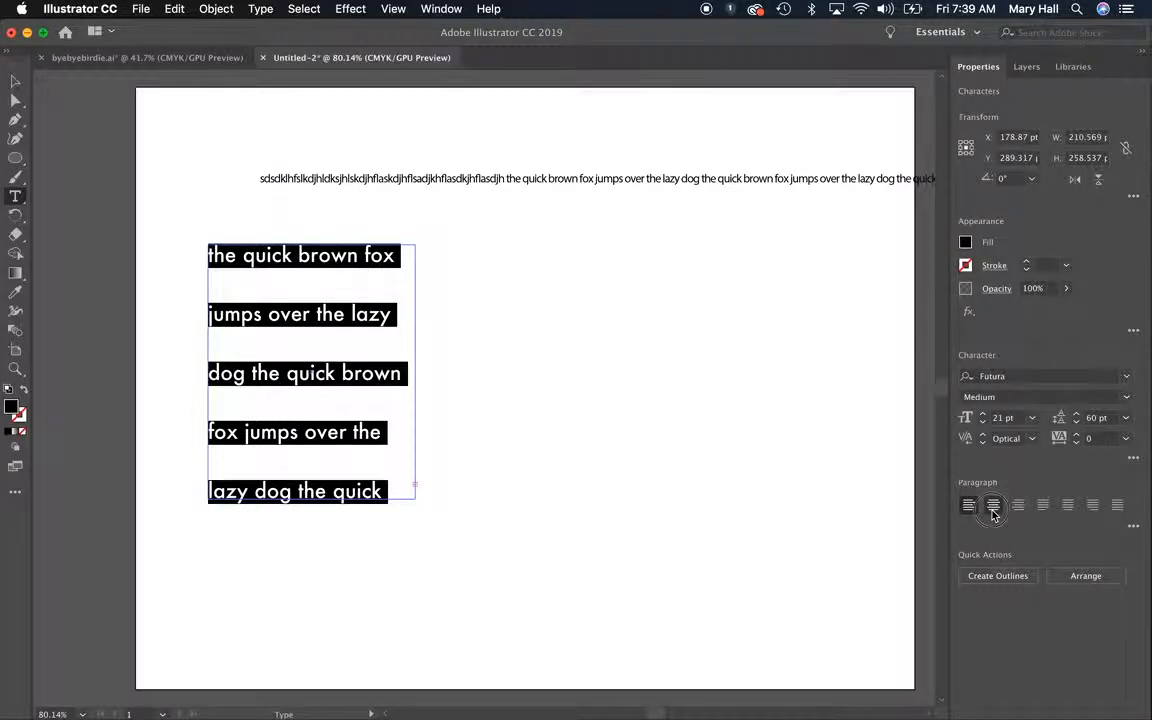
Try centre and right alignment on the selected paragraph, then justify all its lines
left_click(993, 511)
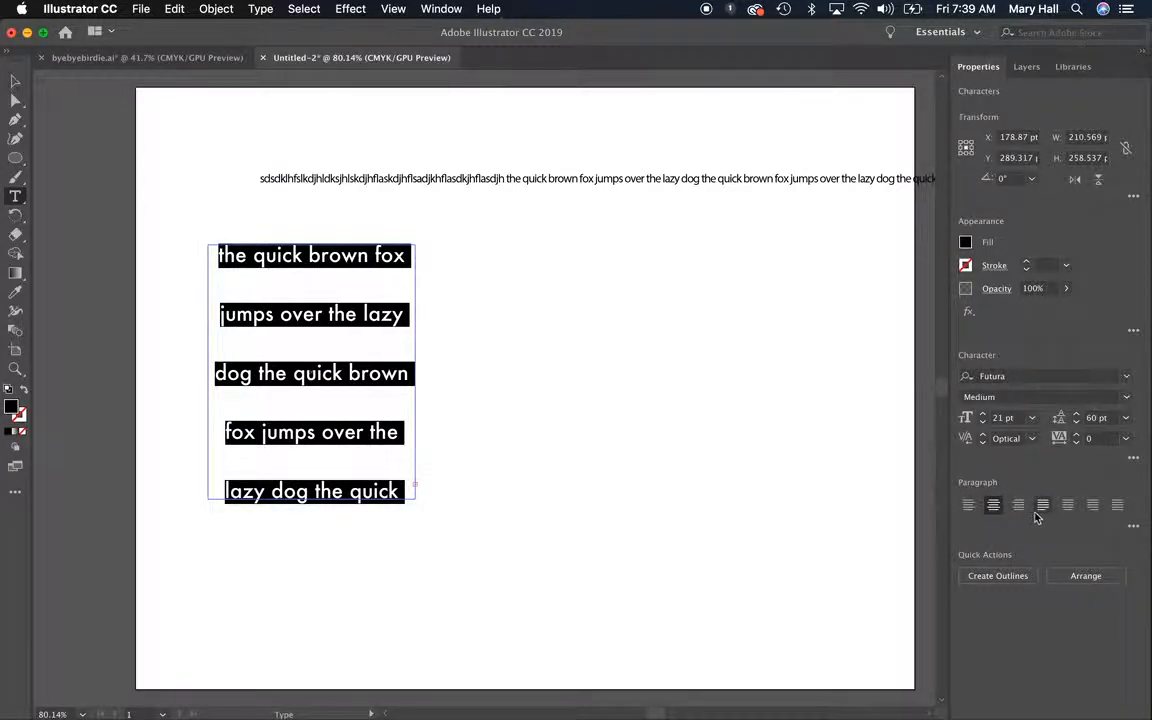
left_click(1018, 507)
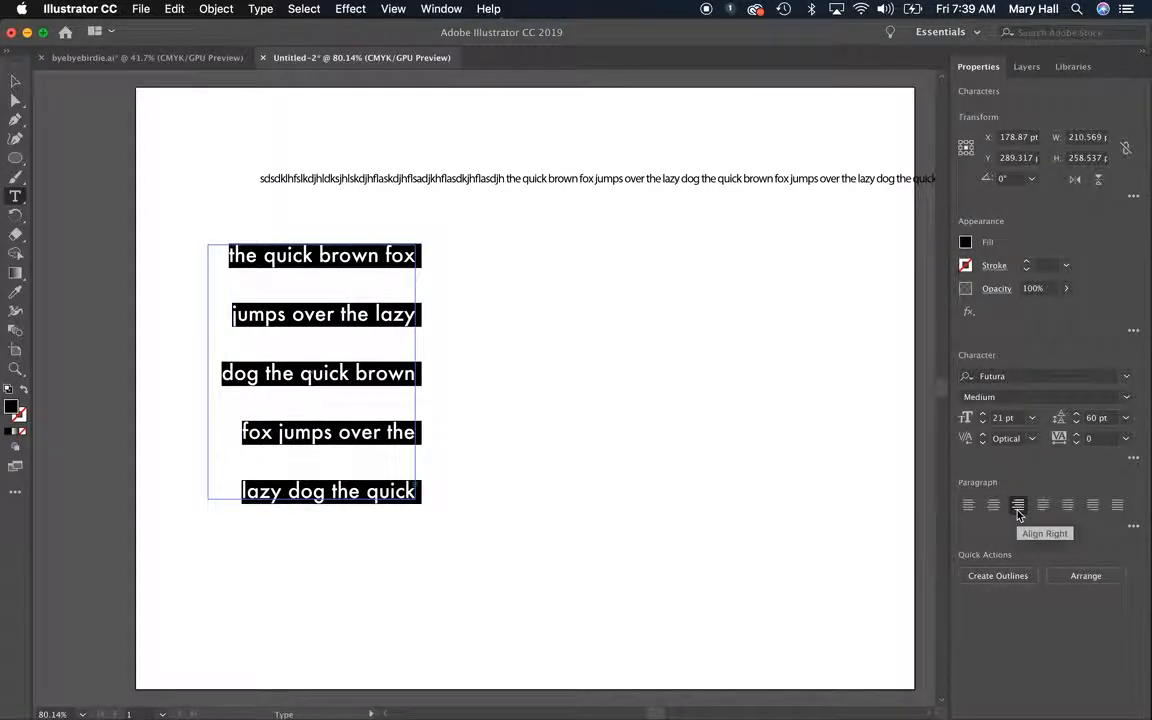
left_click(1119, 507)
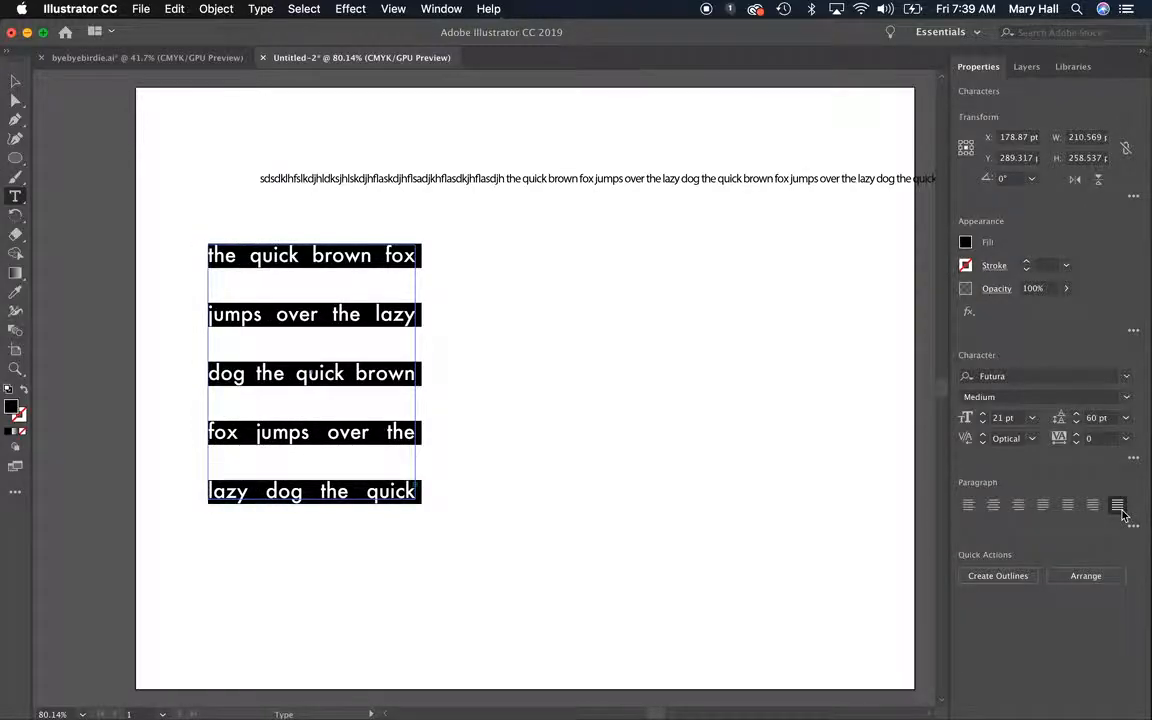
Set the paragraph's leading to 24 pt and tracking to -50, and move the text box right and slightly down on the artboard
left_click(1124, 420)
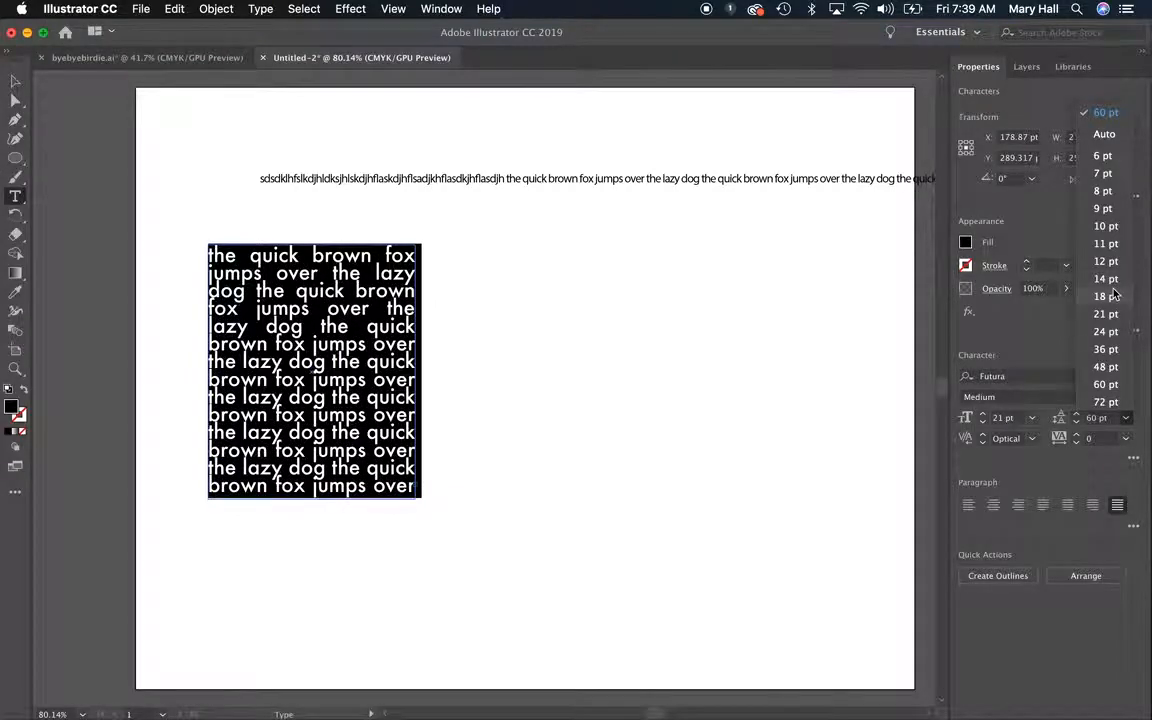
left_click(1108, 331)
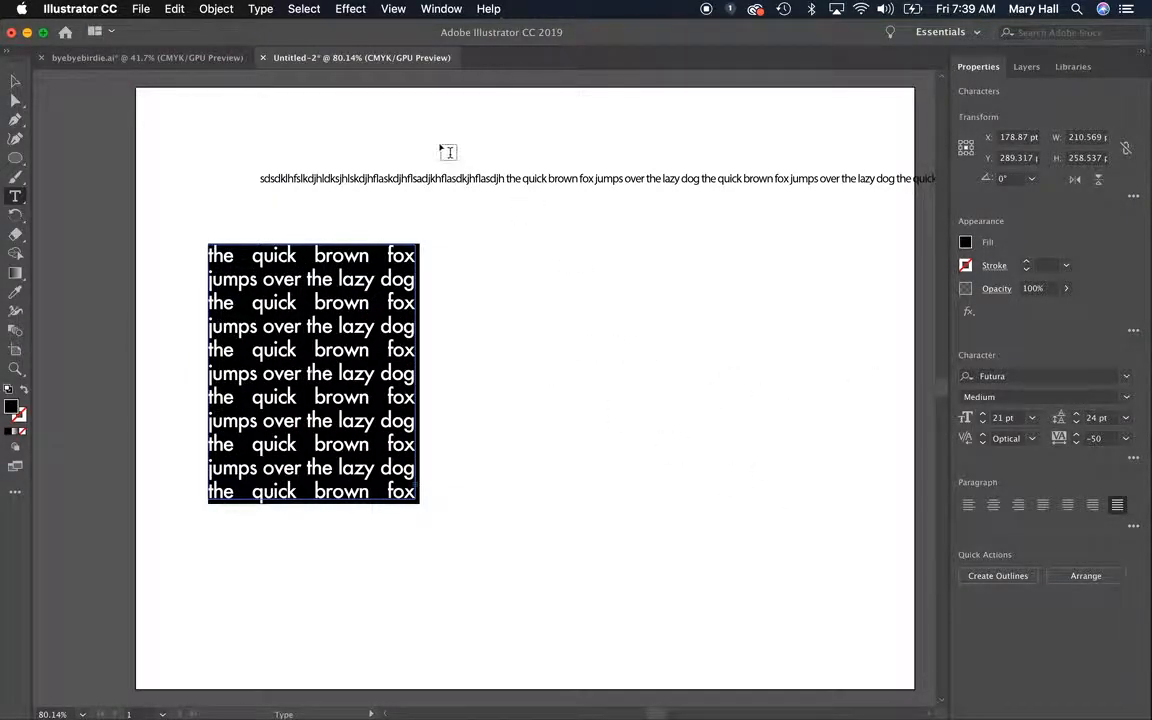
left_click(15, 82)
left_click_drag(347, 375, 455, 410)
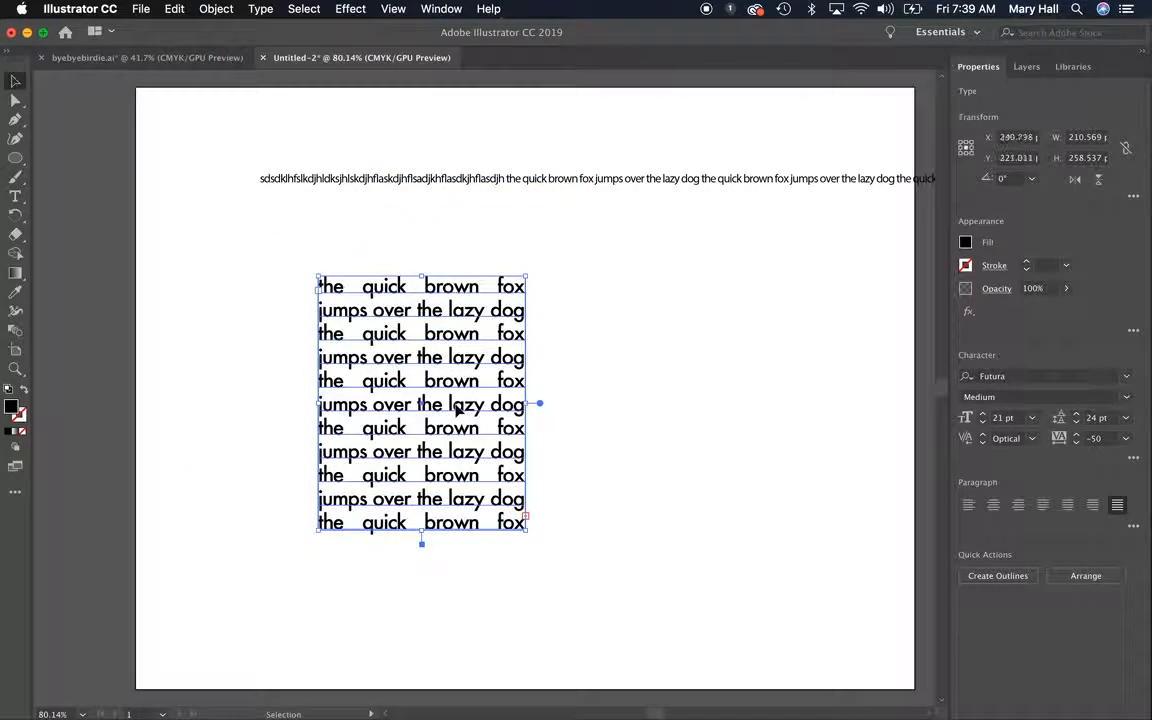
left_click(505, 180)
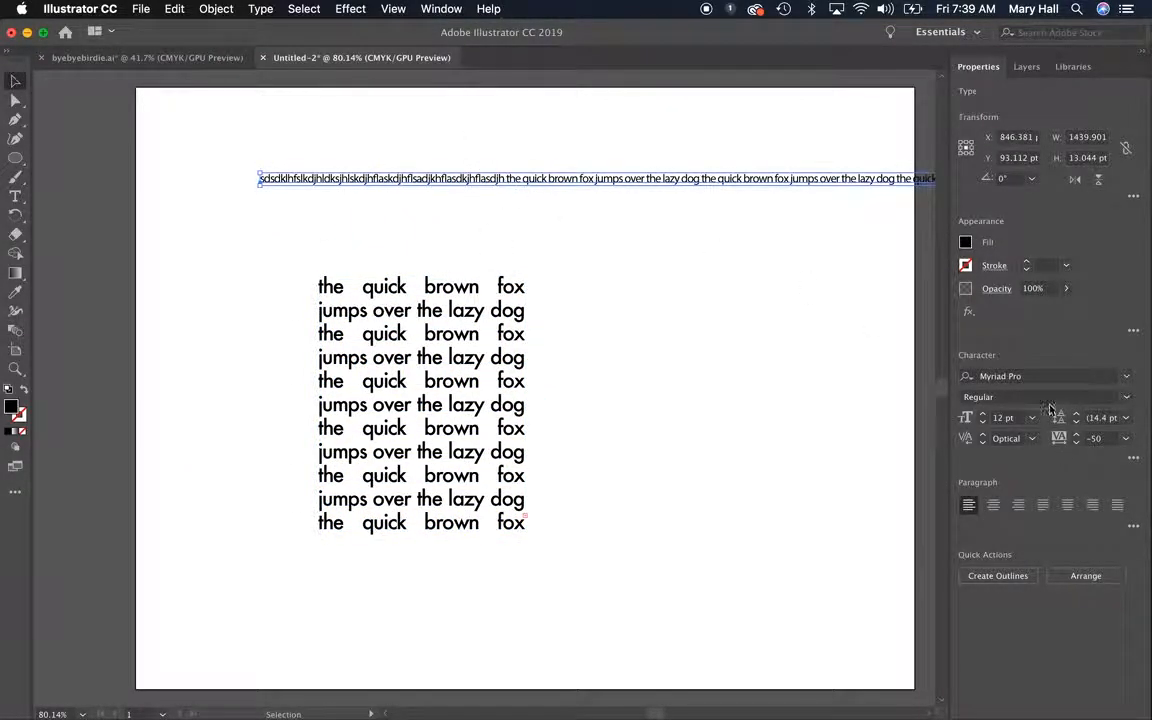
left_click(432, 9)
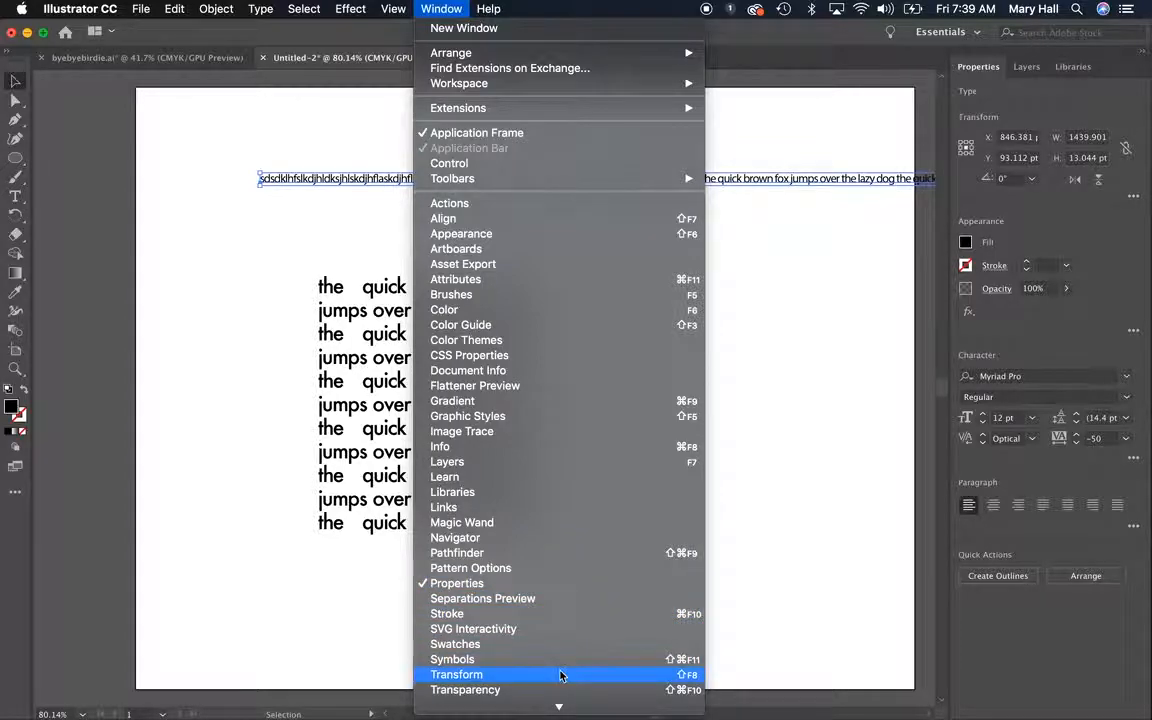
mouse_move(558, 707)
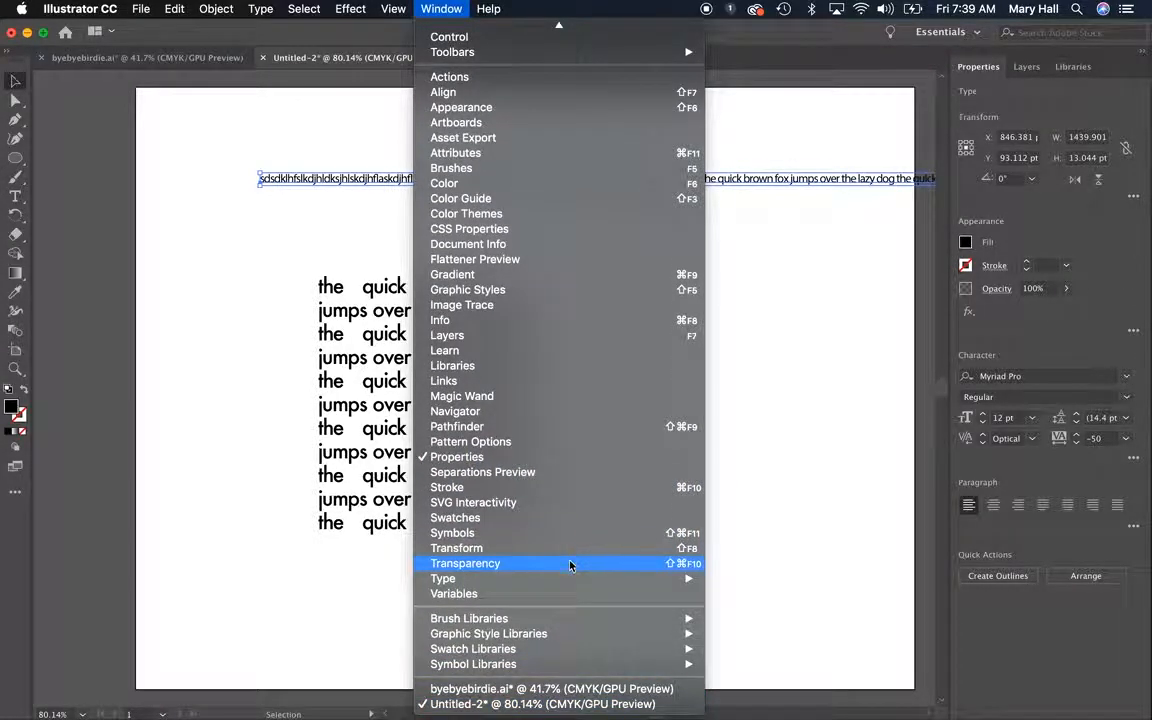
mouse_move(570, 581)
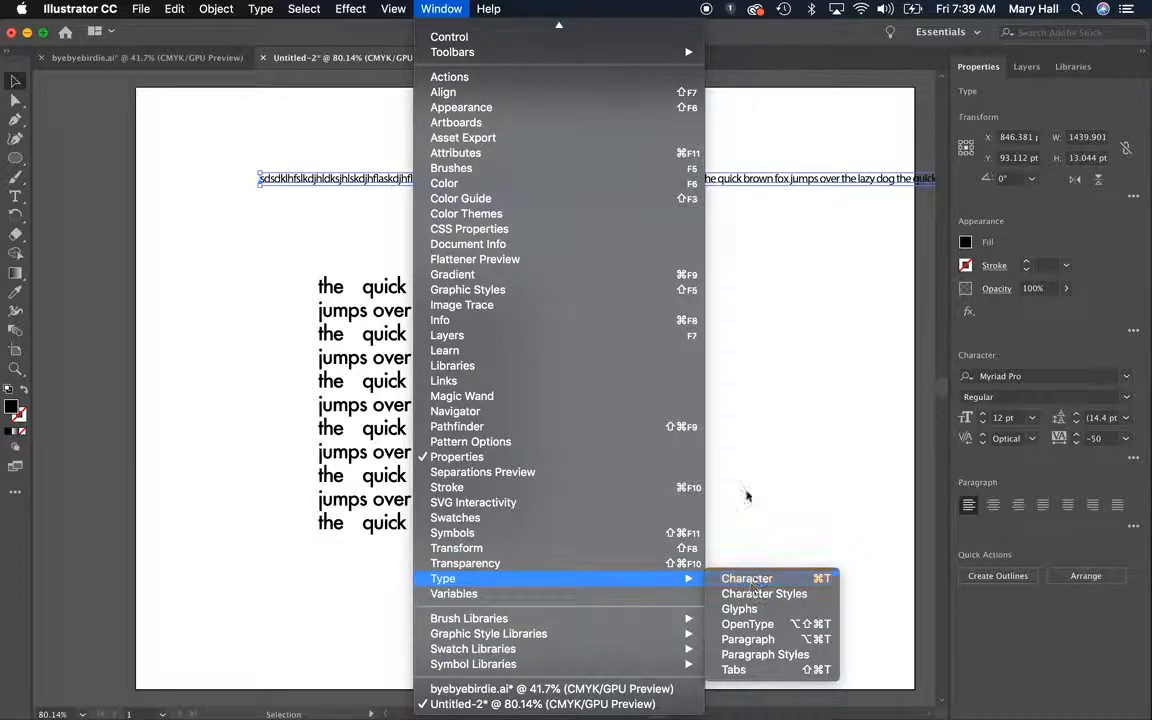
left_click(743, 365)
Enlarge the area text box from its lower-right corner to about 517 by 411 pt so the overflowing text fits
left_click_drag(229, 117, 575, 616)
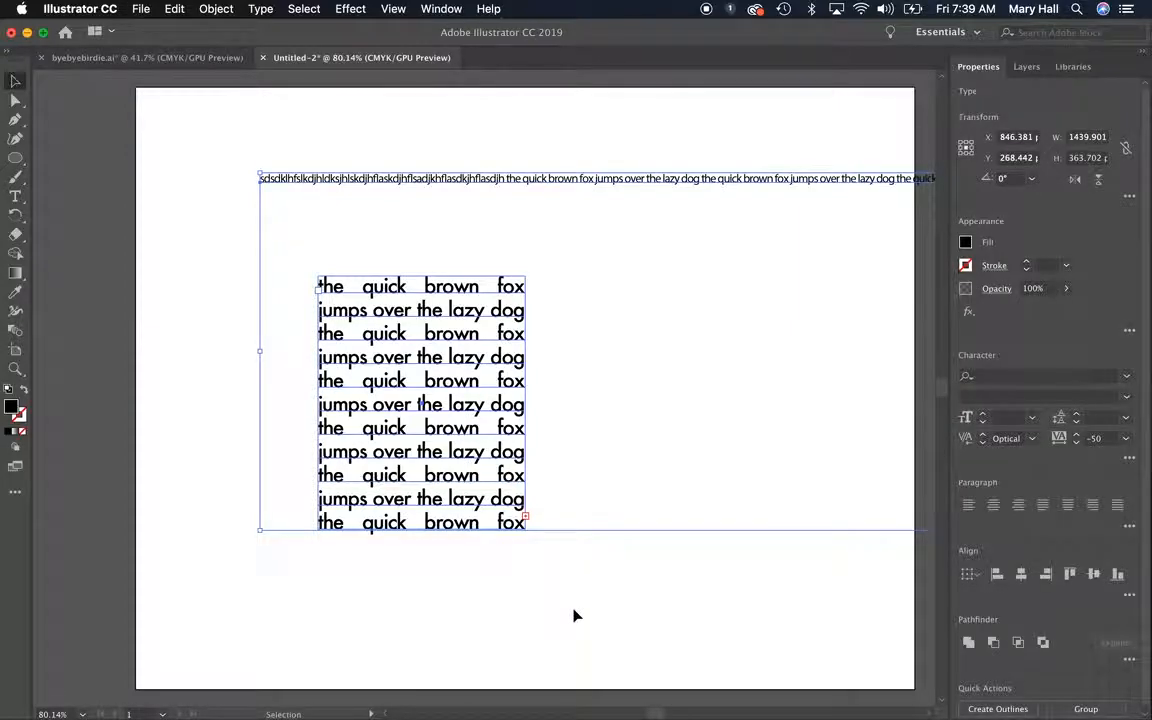
left_click(575, 616)
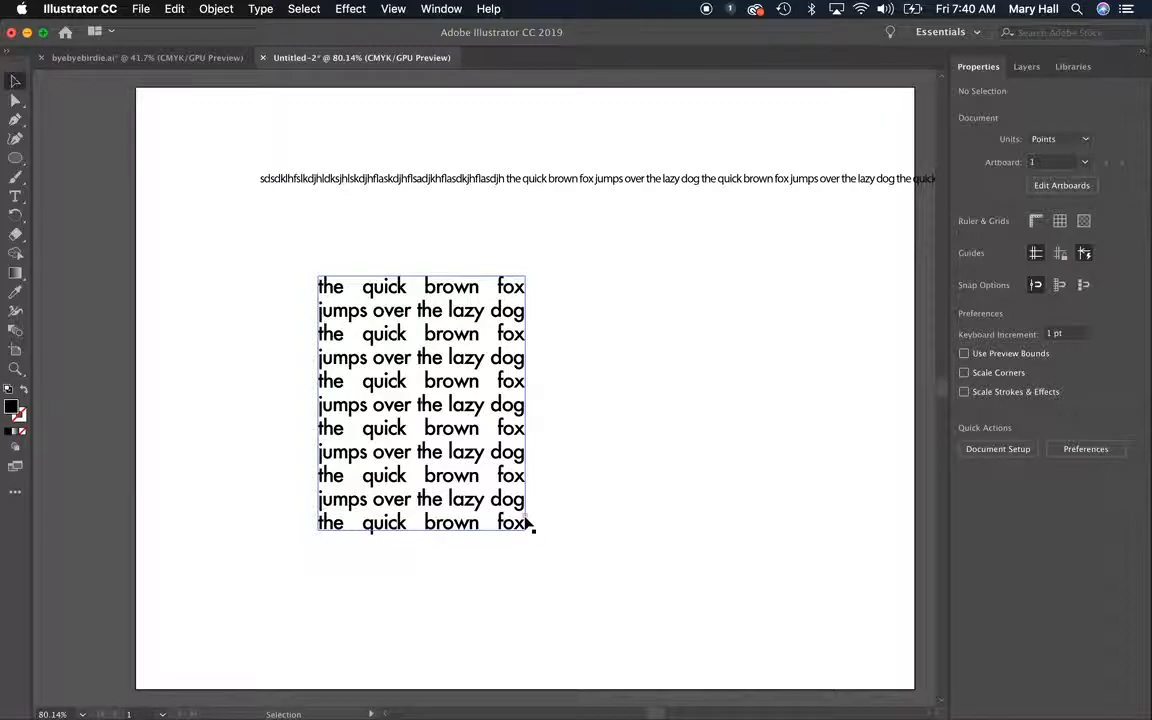
left_click(375, 398)
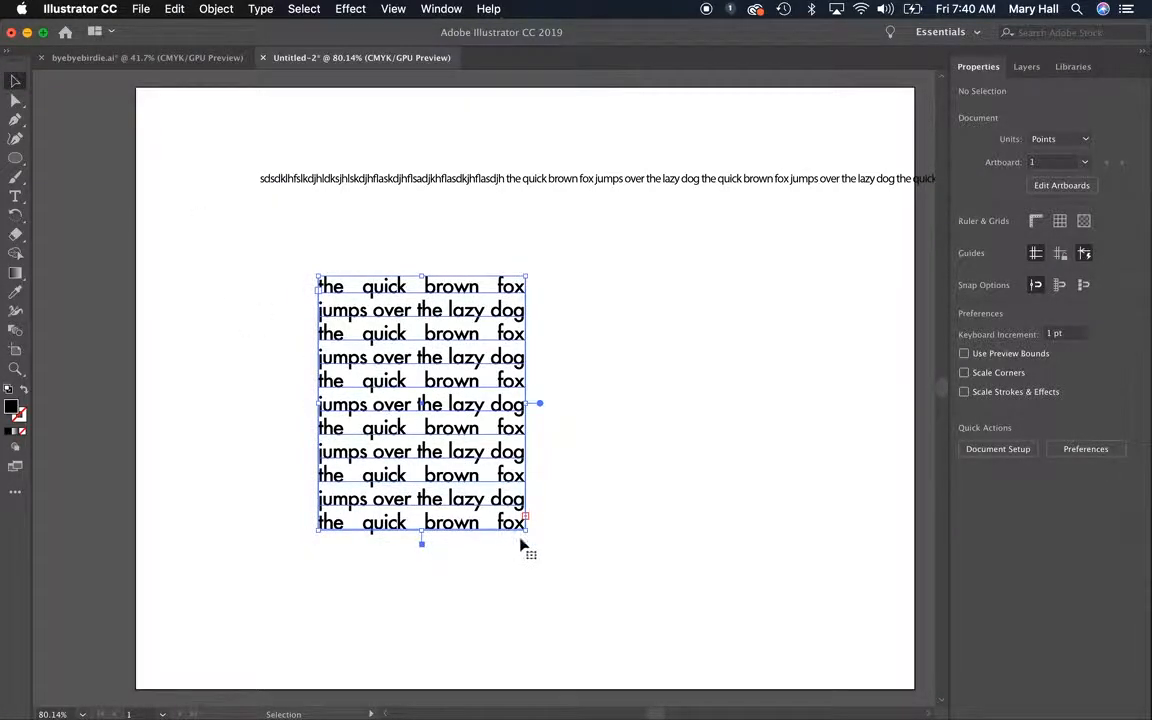
left_click_drag(529, 534, 826, 680)
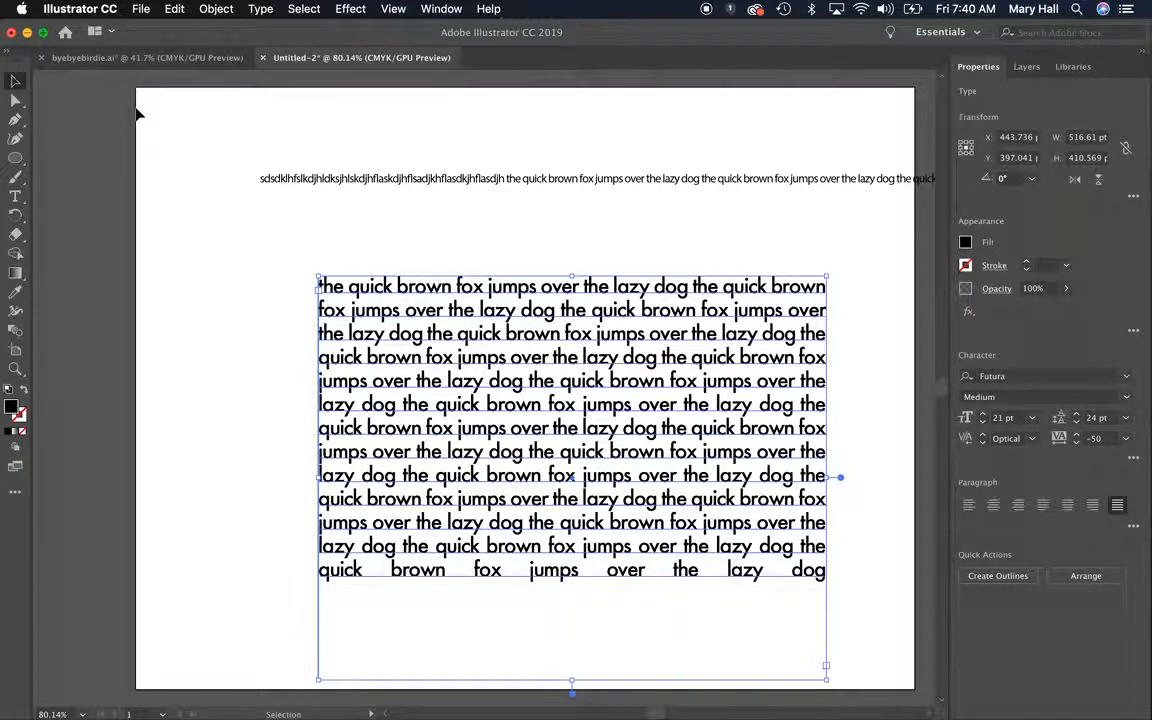
Delete both the single line of text and the area text box from the artboard
left_click(200, 228)
left_click_drag(229, 175, 638, 676)
key("Delete")
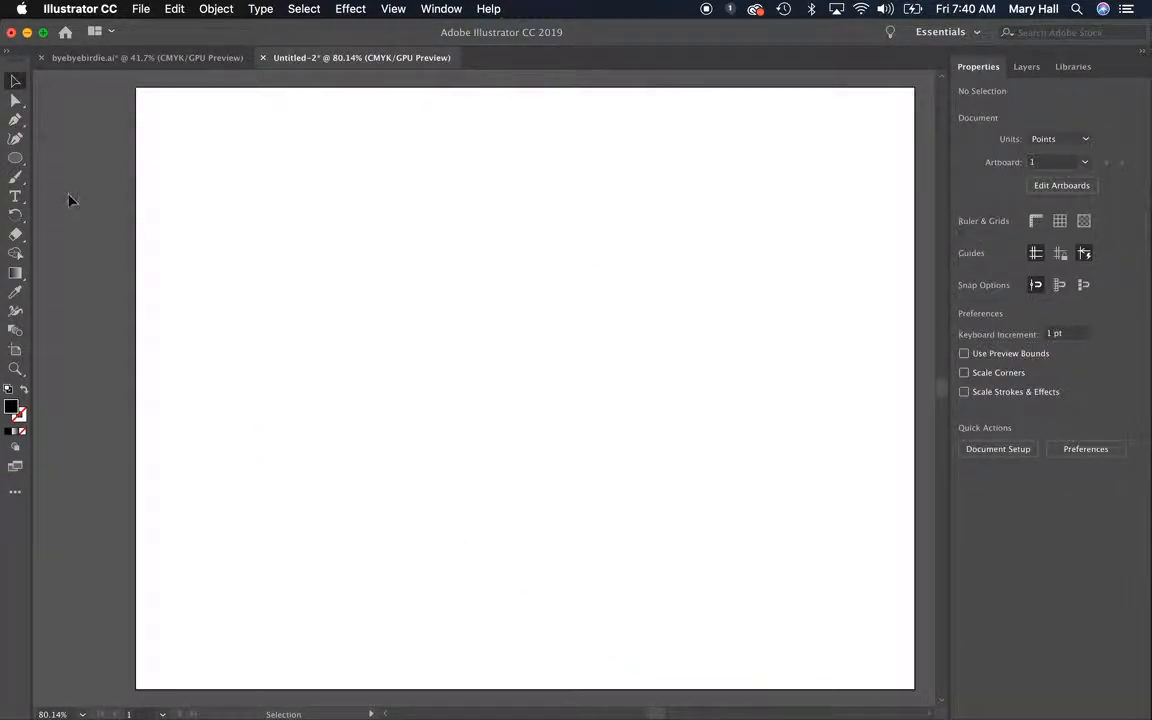
Draw a black ellipse about 273 by 212 pt near the upper-left corner of the artboard
left_click(15, 158)
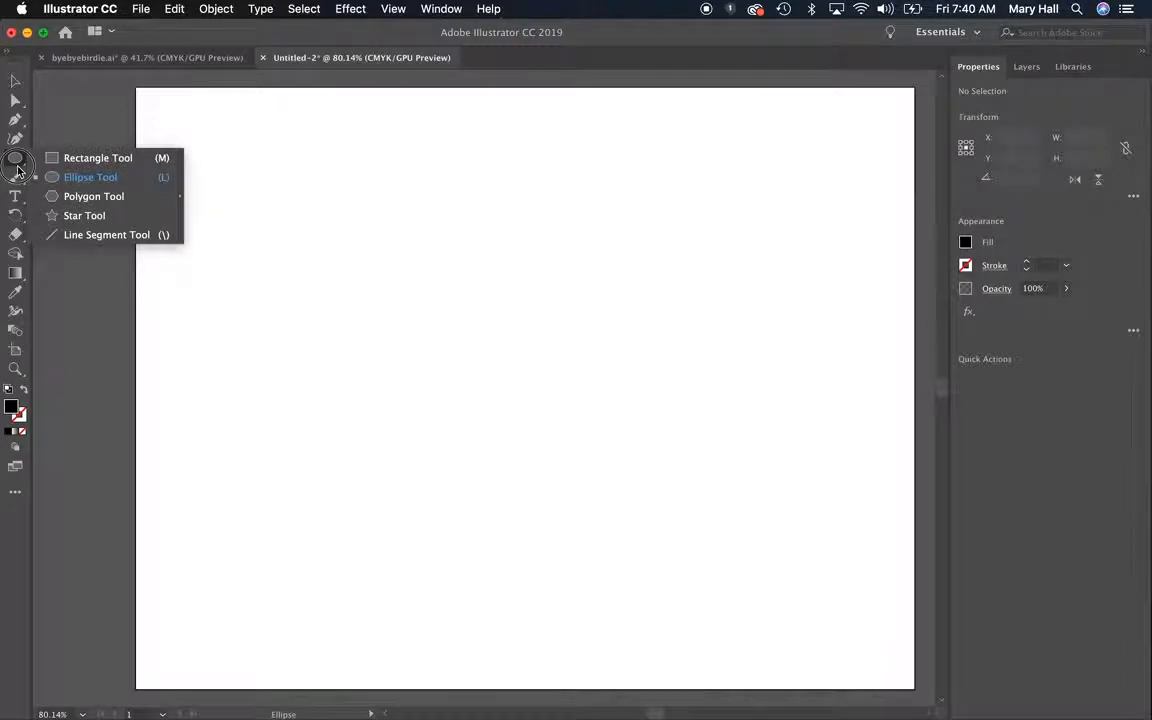
left_click(73, 178)
left_click_drag(188, 145, 457, 352)
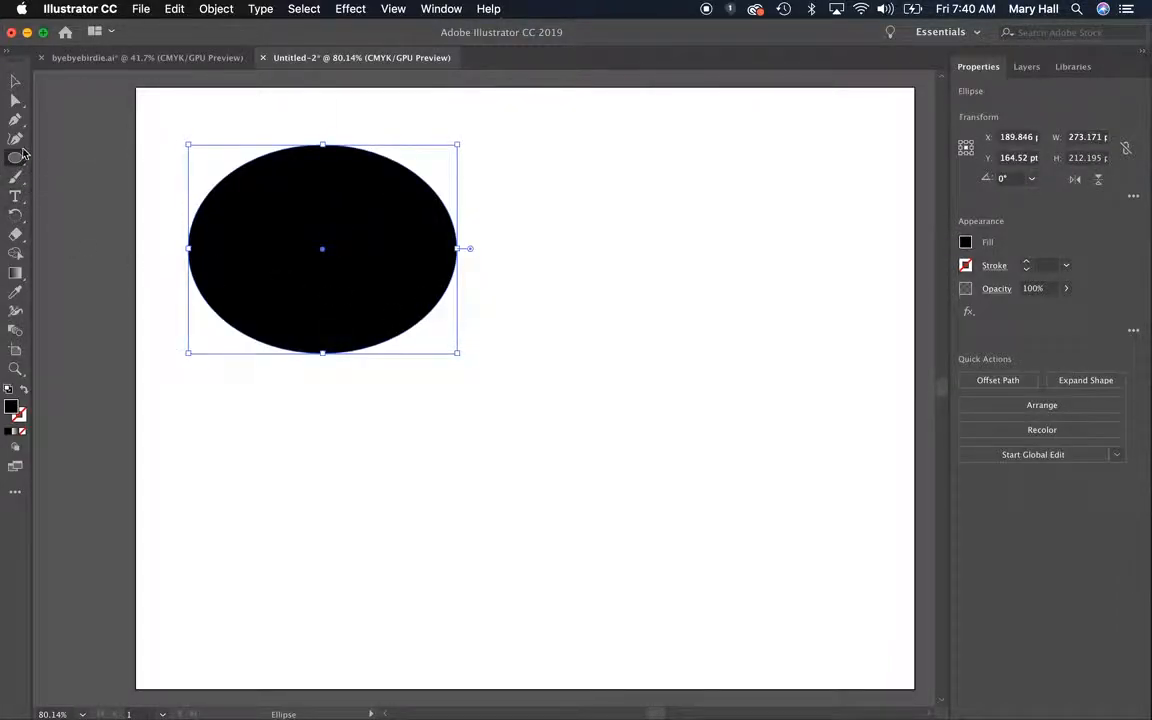
Draw an open wavy path about 485 by 278 pt with the Pen tool, below and to the right of the ellipse
left_click(15, 119)
left_click(321, 502)
left_click_drag(591, 415, 638, 283)
left_click_drag(665, 291, 806, 284)
left_click(799, 343)
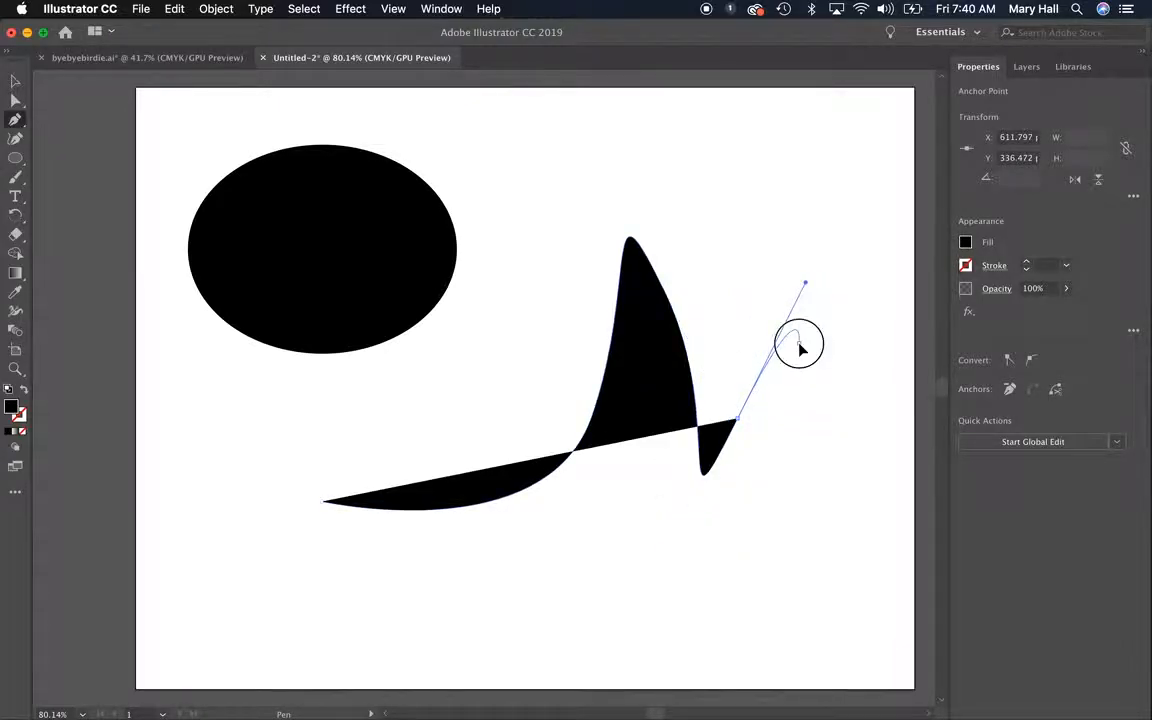
left_click(15, 80)
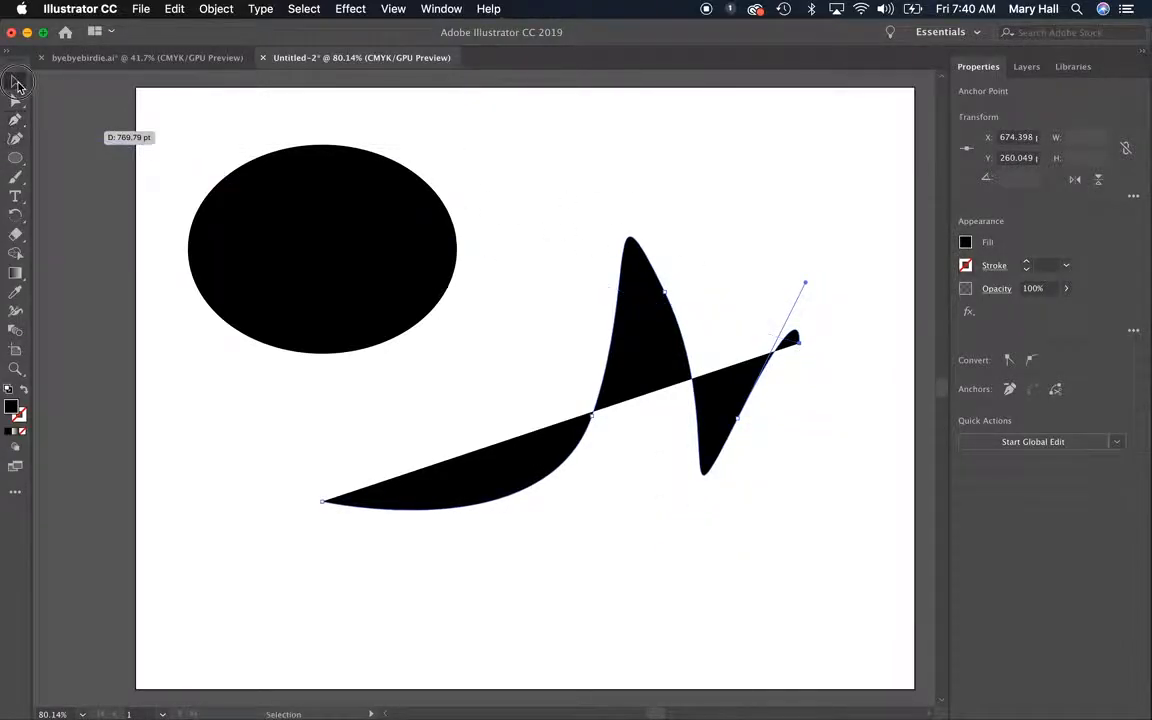
Put the left-aligned path text "the quick brown fox jumps over the lazy dog" on the ellipse's outline
left_click(16, 198)
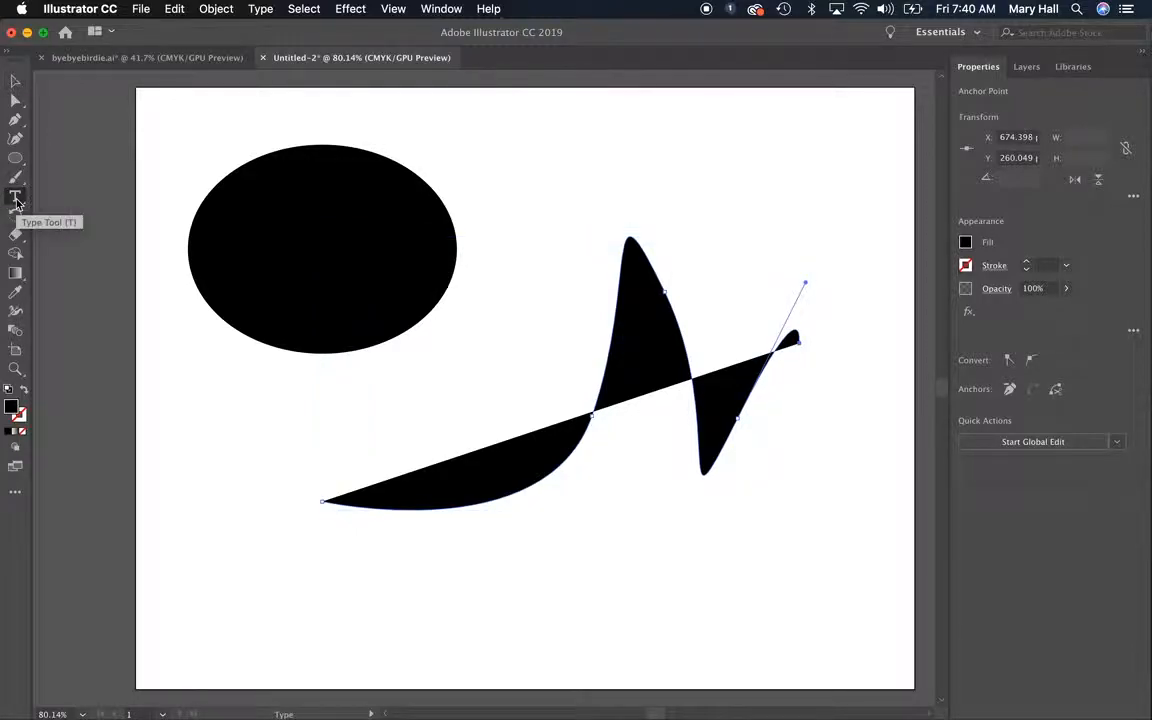
left_click(16, 199)
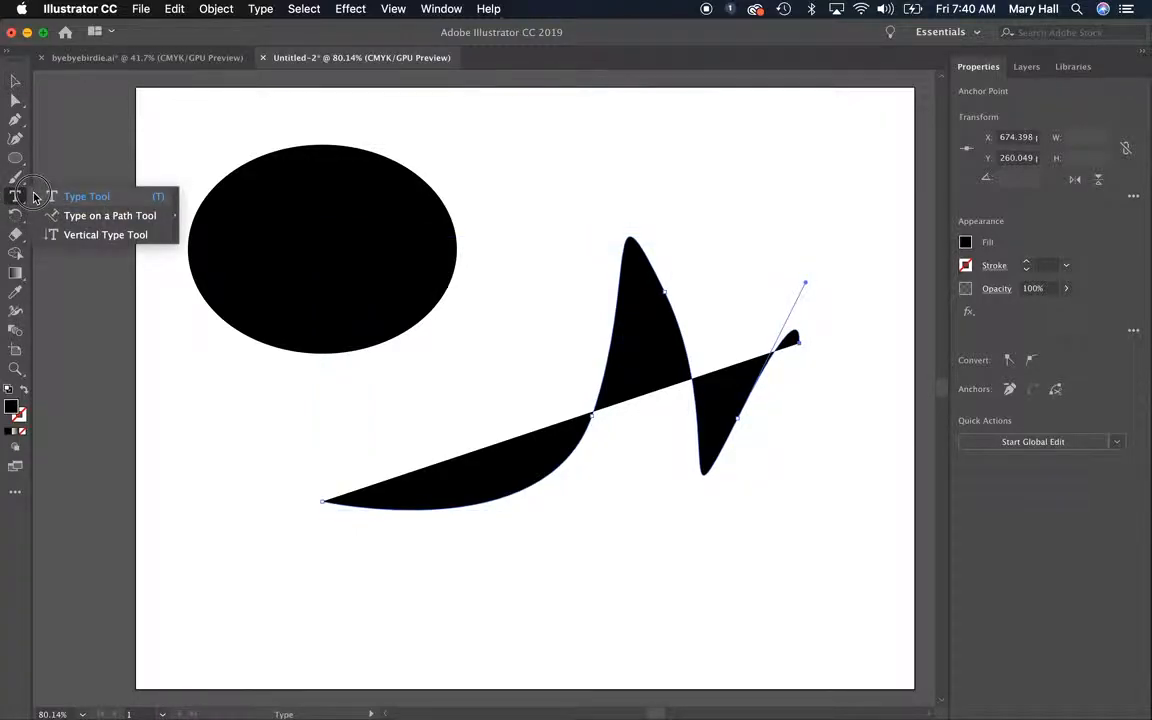
left_click(105, 215)
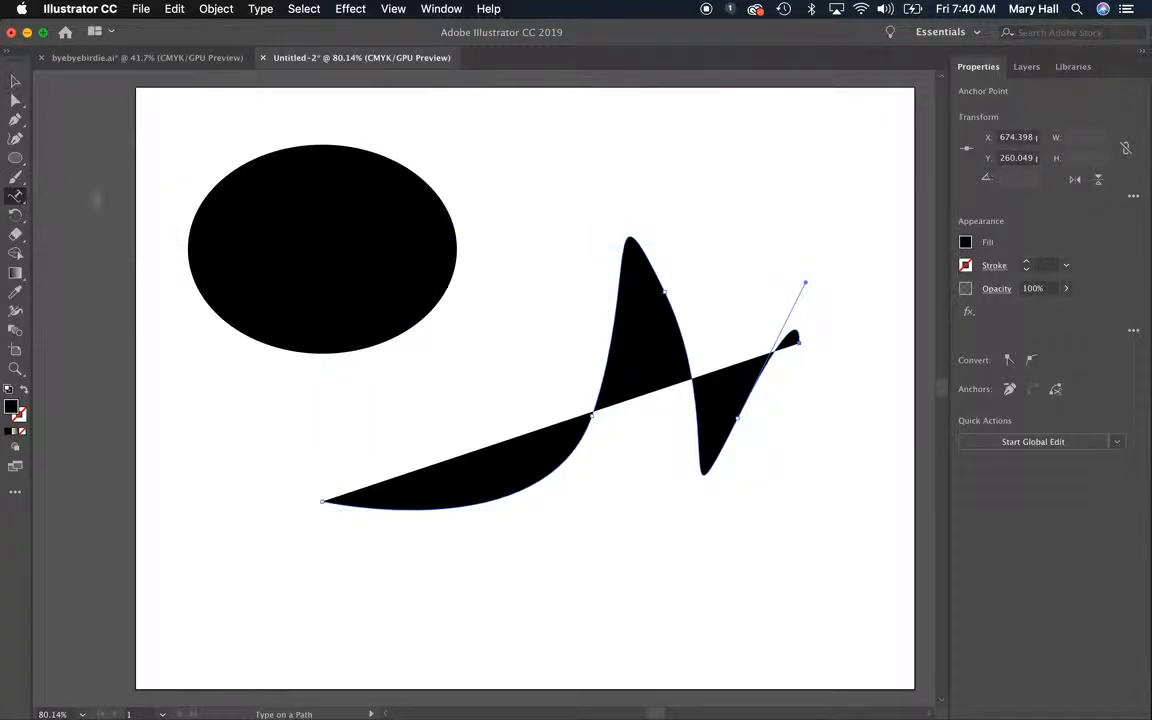
left_click(212, 182)
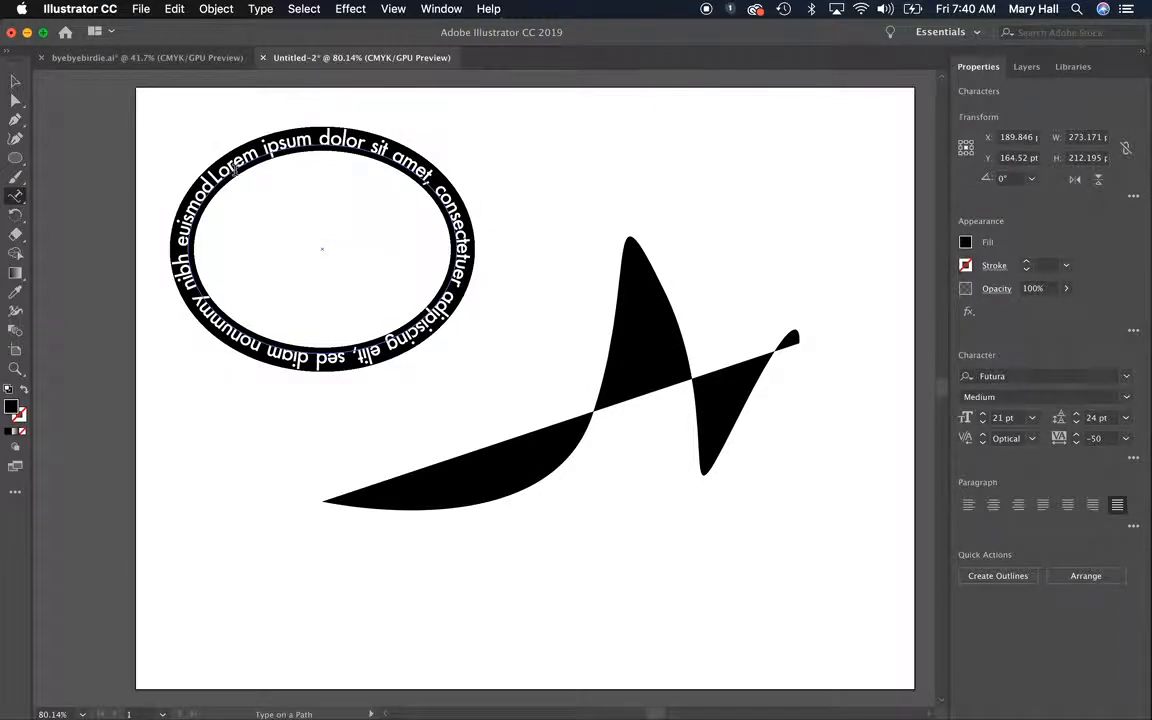
type("the quick brown fox jumps over the lazy dog")
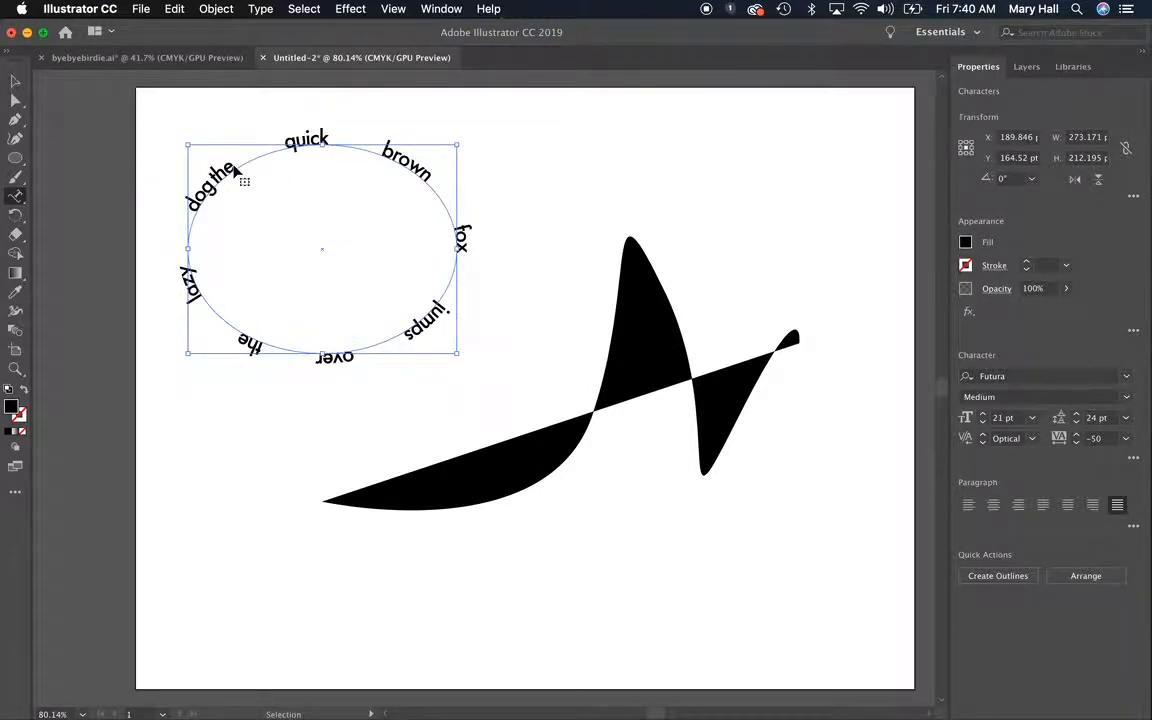
left_click(969, 505)
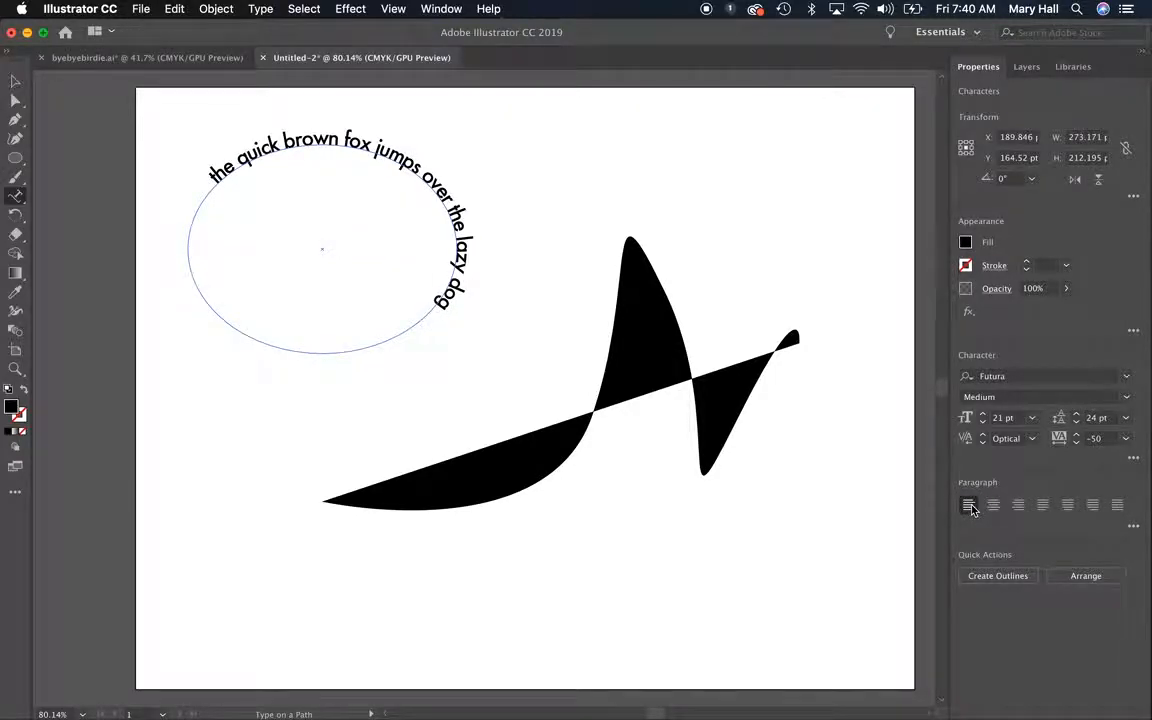
Try adding a second copy of the sentence at the end of the ellipse's path text, and undo the addition
left_click(438, 304)
left_click(448, 308)
type("the quick brown fox jumps over the lazy dog")
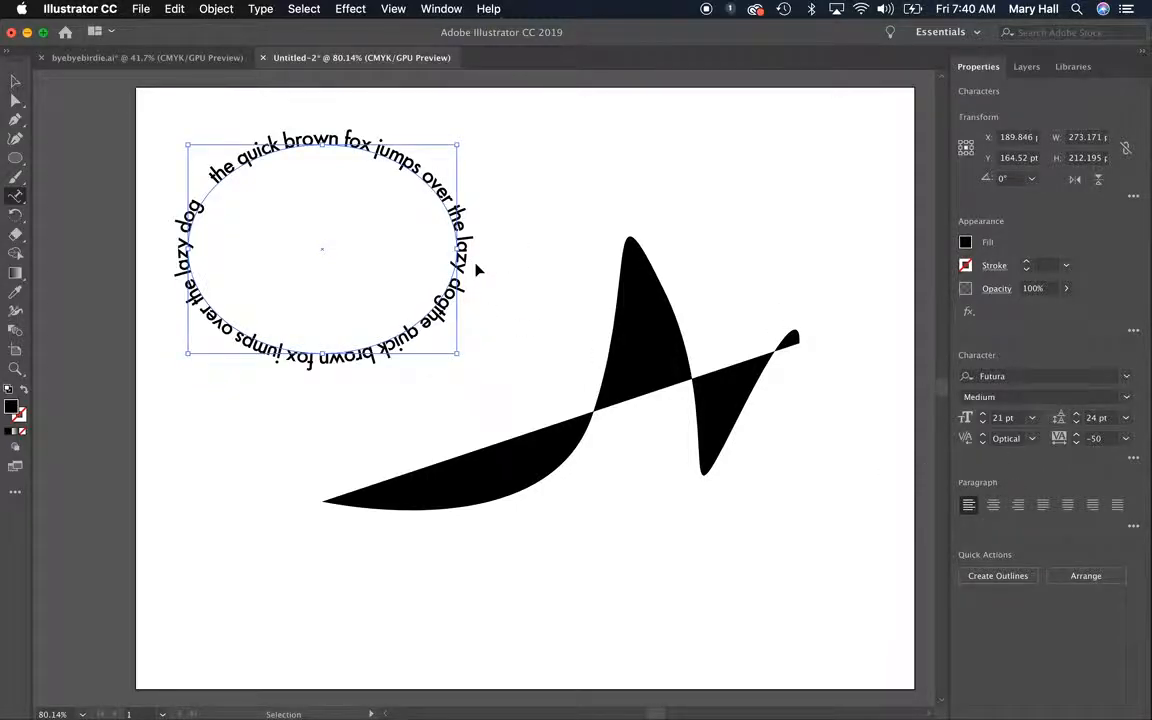
key("super+z")
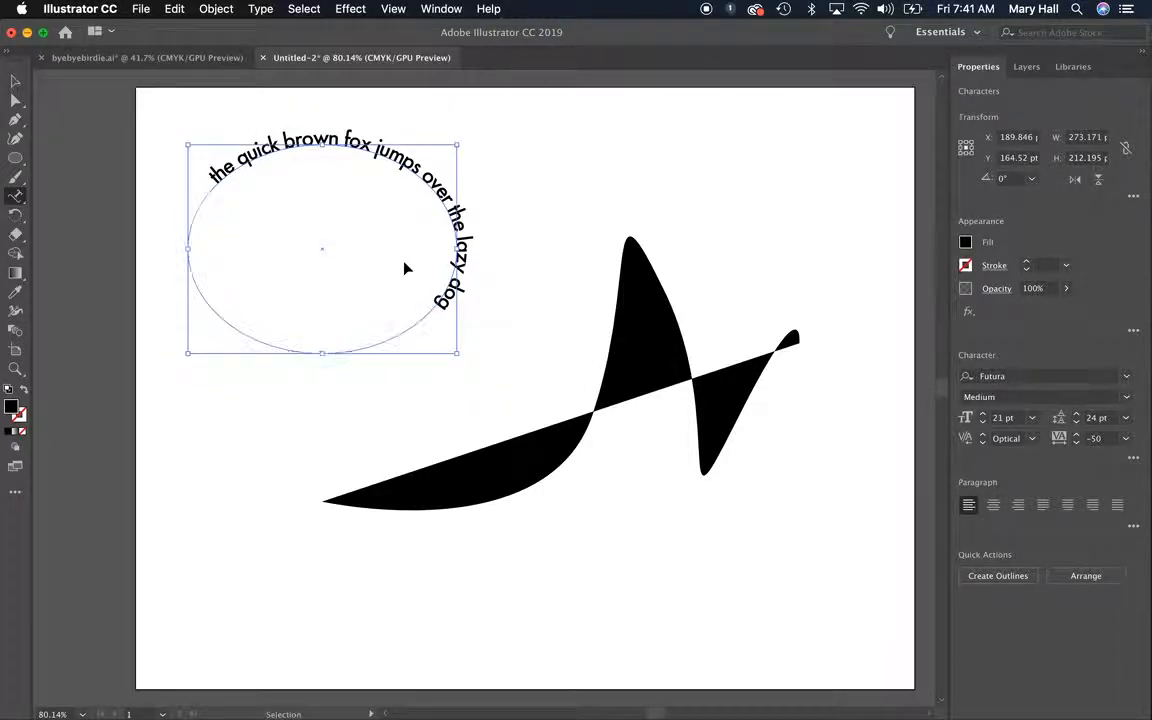
Shift the sentence along the ellipse by moving its path-text brackets with Direct Selection
left_click(220, 171)
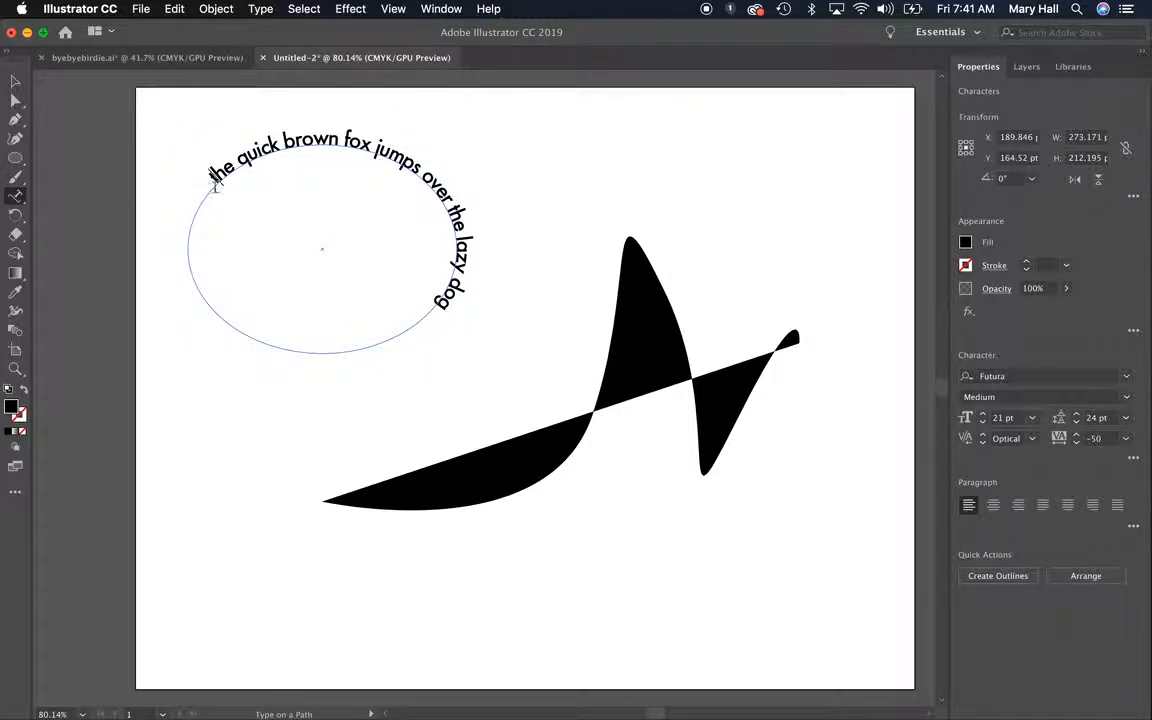
left_click(17, 102)
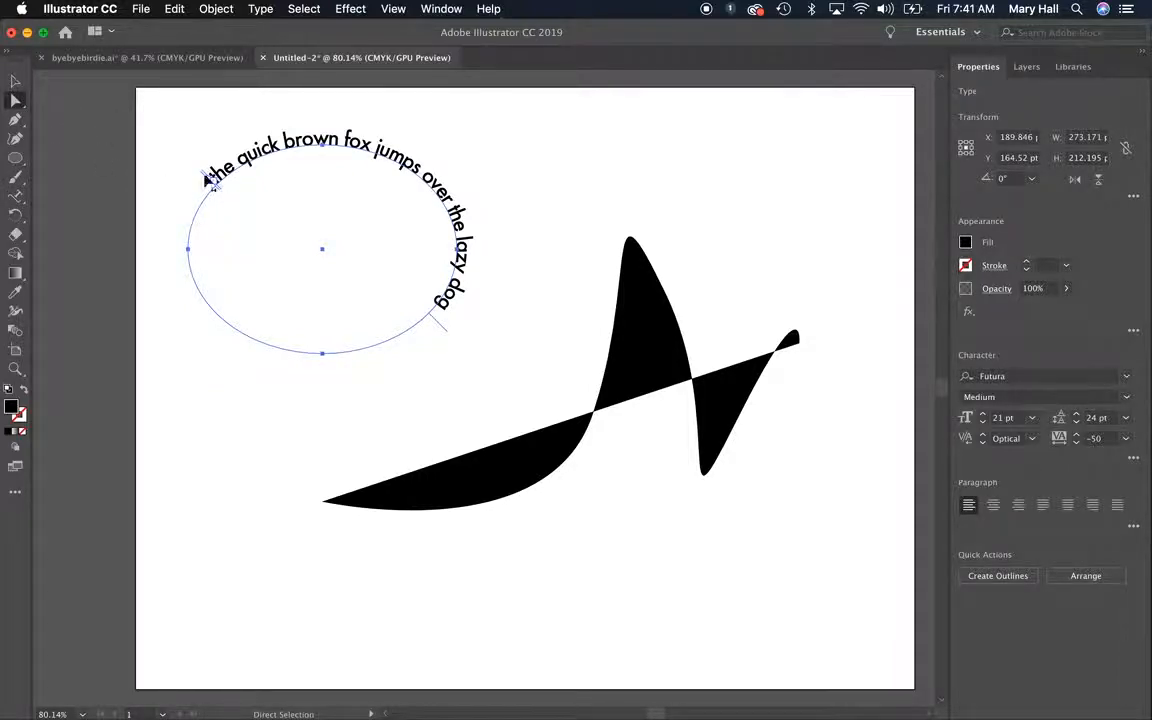
left_click_drag(204, 175, 362, 220)
left_click_drag(513, 320, 470, 256)
left_click(92, 155)
left_click_drag(137, 160, 413, 358)
Rotate the ellipse text 180° so the sentence arches over the top, and select it to show its brackets
left_click(15, 80)
left_click_drag(463, 137, 229, 309)
left_click(314, 460)
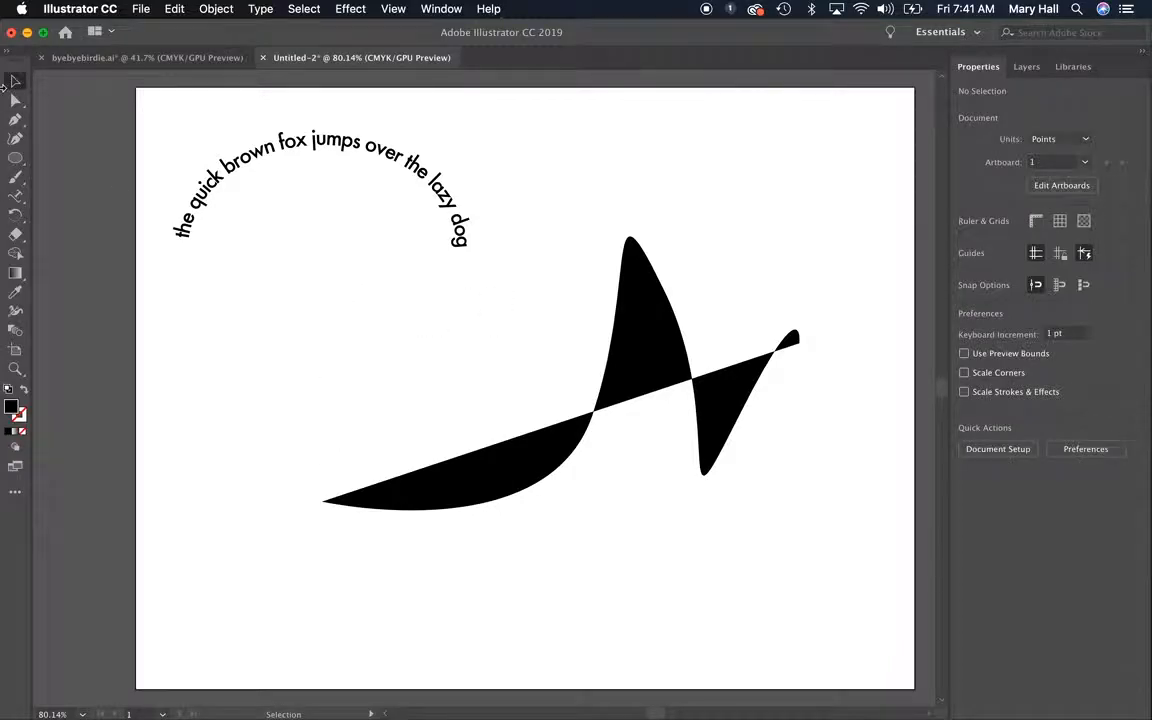
left_click(19, 100)
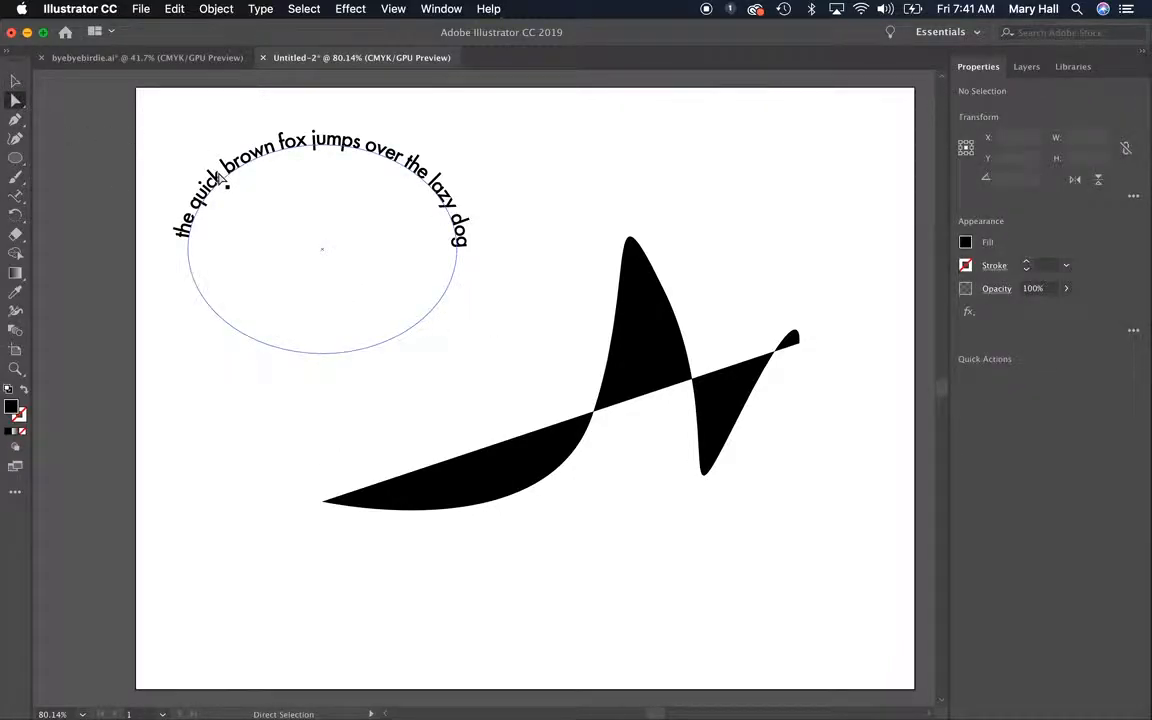
left_click(178, 222)
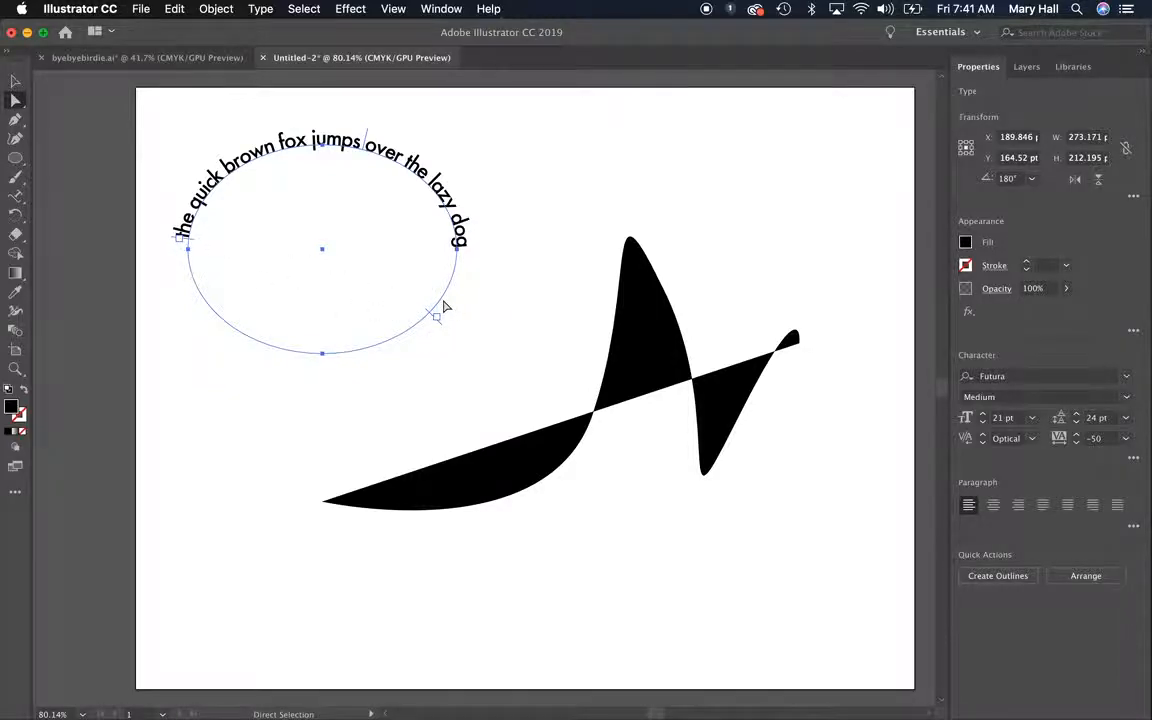
Turn the wavy pen path into path text filled with lorem ipsum placeholder text, starting near its left end
key("t")
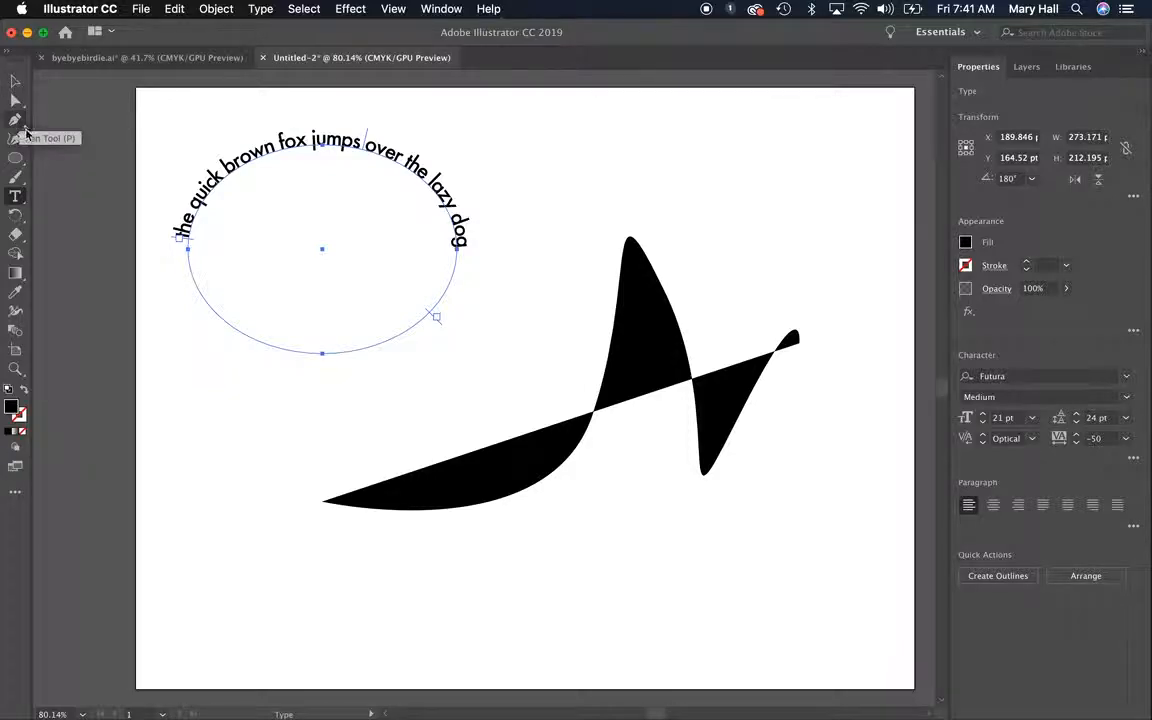
left_click_drag(19, 199, 70, 216)
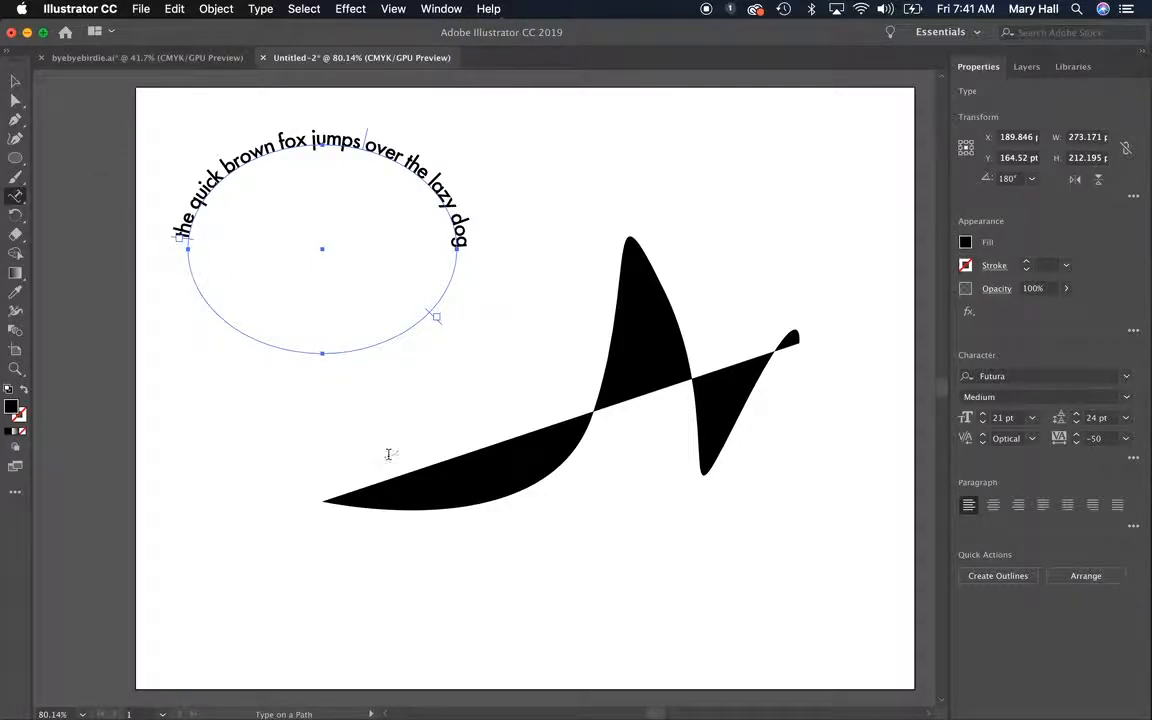
left_click(345, 497)
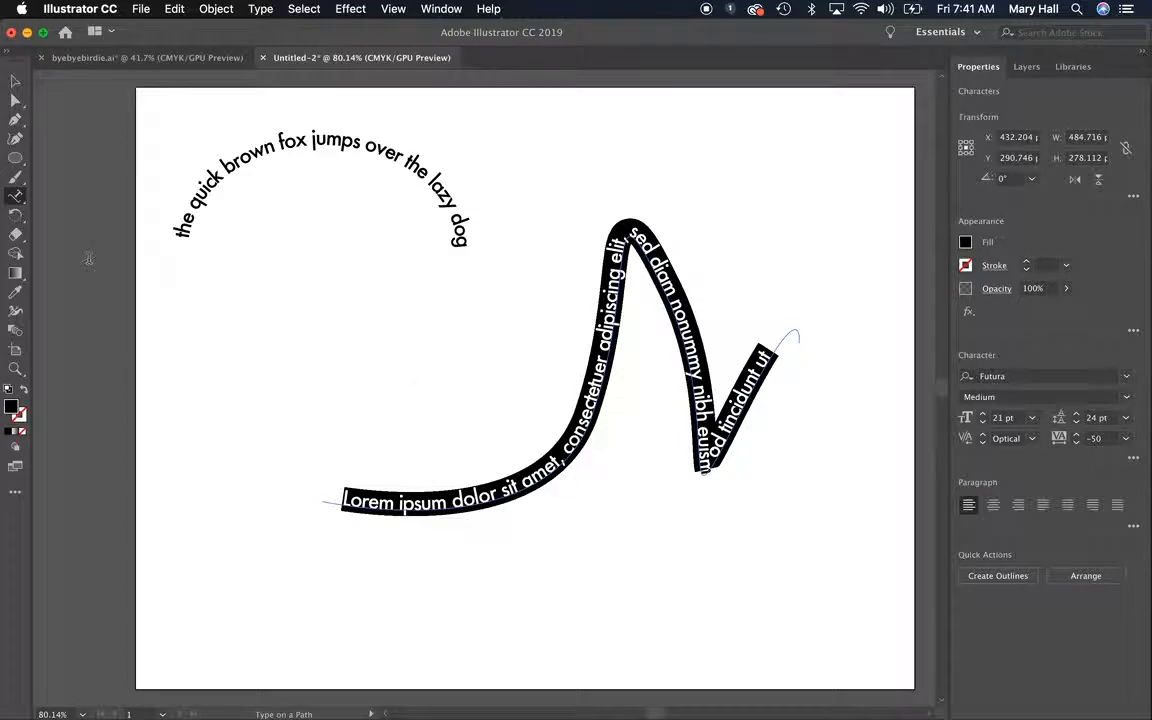
Reshape the wavy text path's first rise and crest by adjusting the direction handles of its anchor points with Direct Selection
left_click(16, 369)
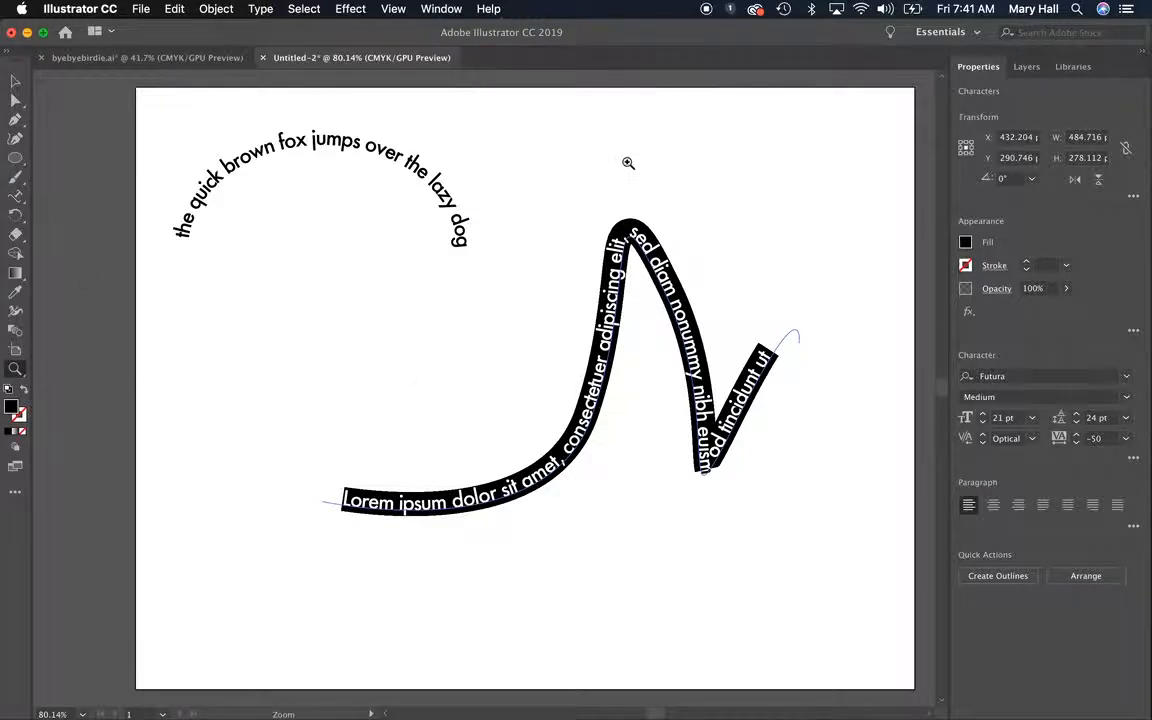
left_click_drag(597, 206, 670, 281)
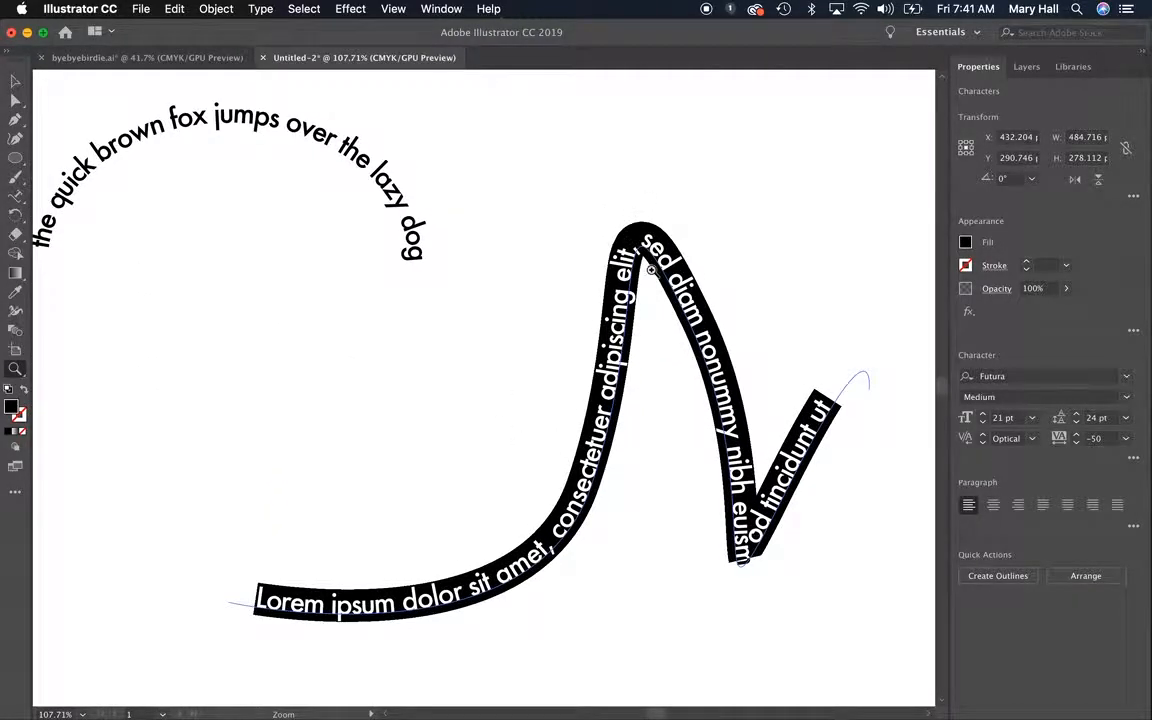
left_click(16, 100)
left_click(487, 371)
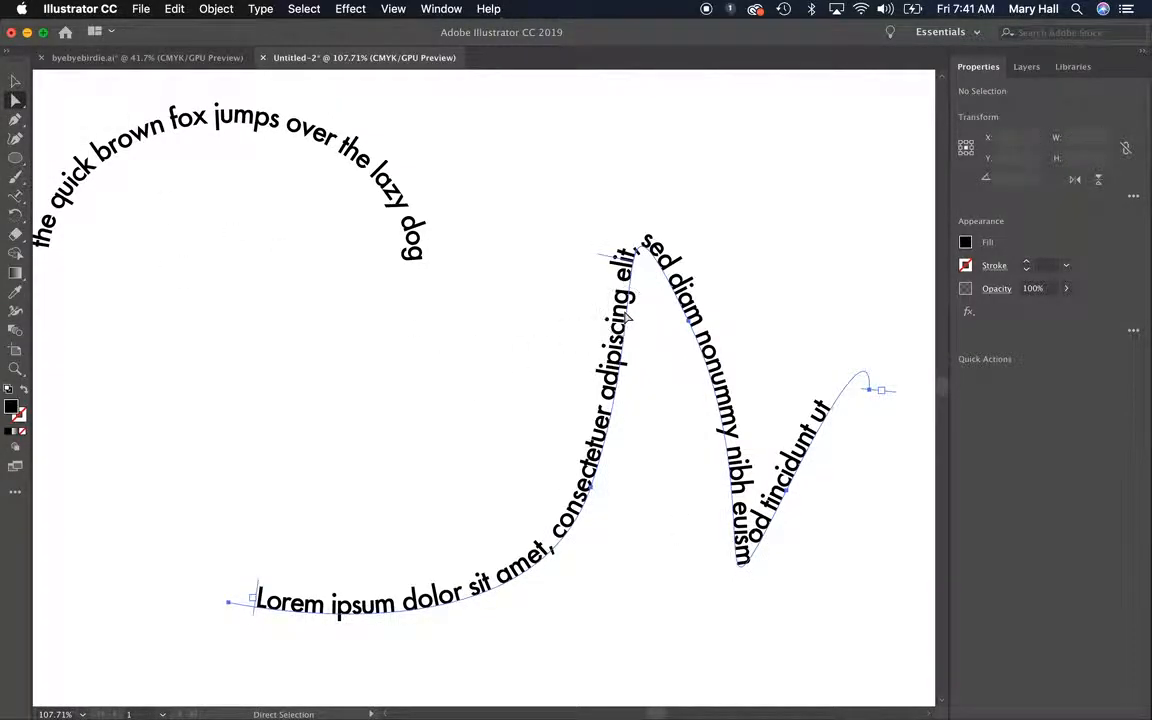
left_click(636, 275)
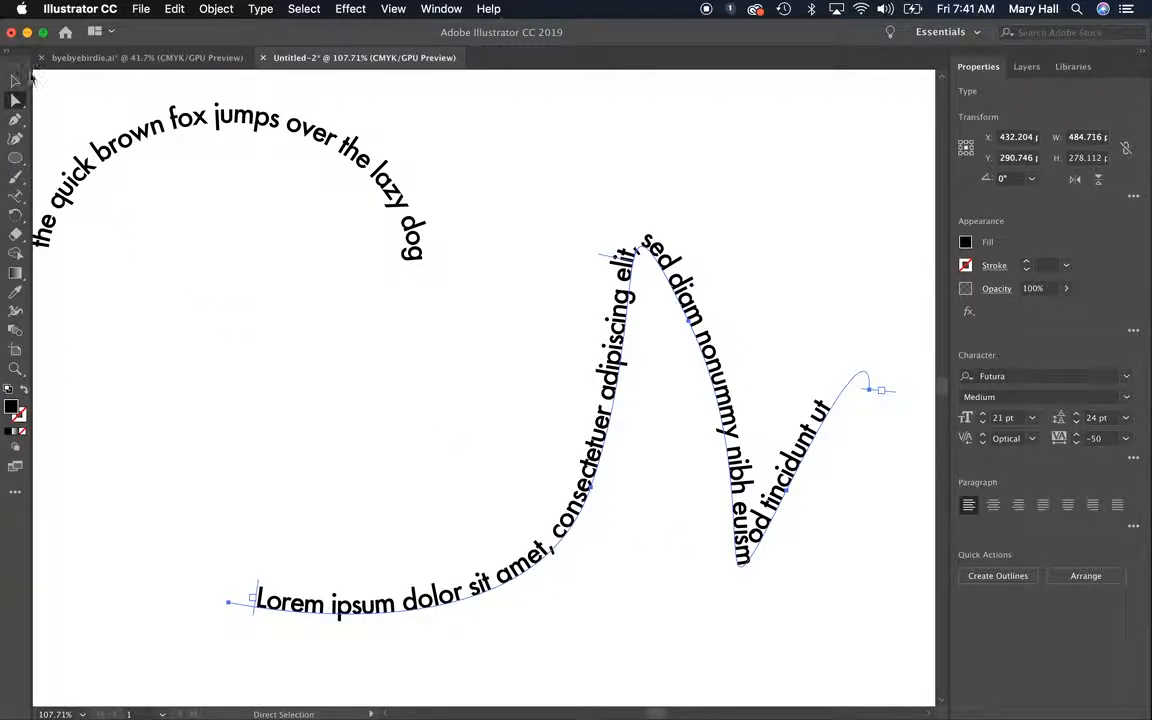
left_click(638, 253)
left_click(593, 494)
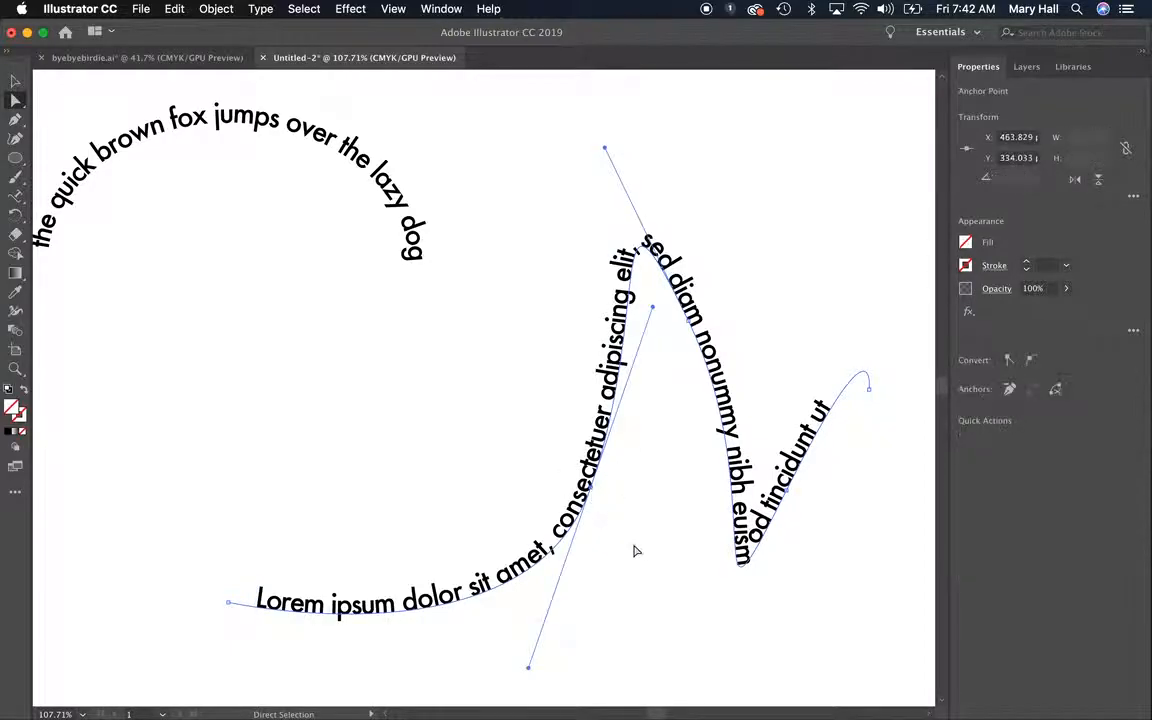
left_click_drag(606, 151, 614, 266)
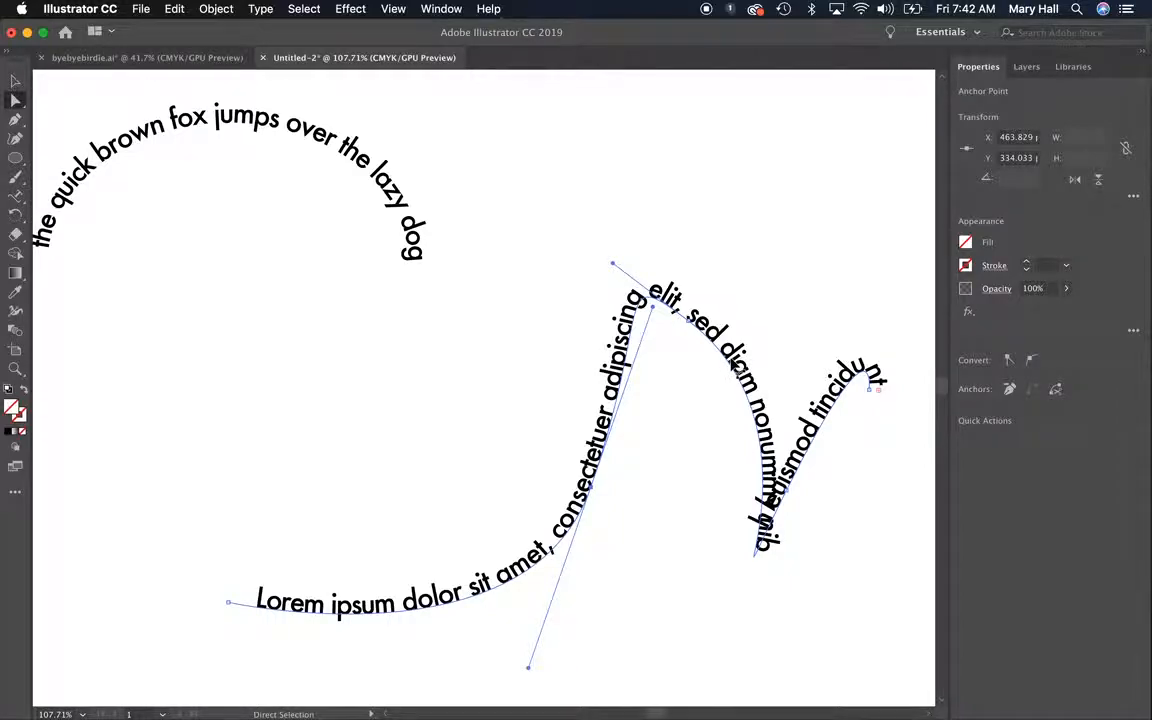
left_click_drag(651, 316, 719, 512)
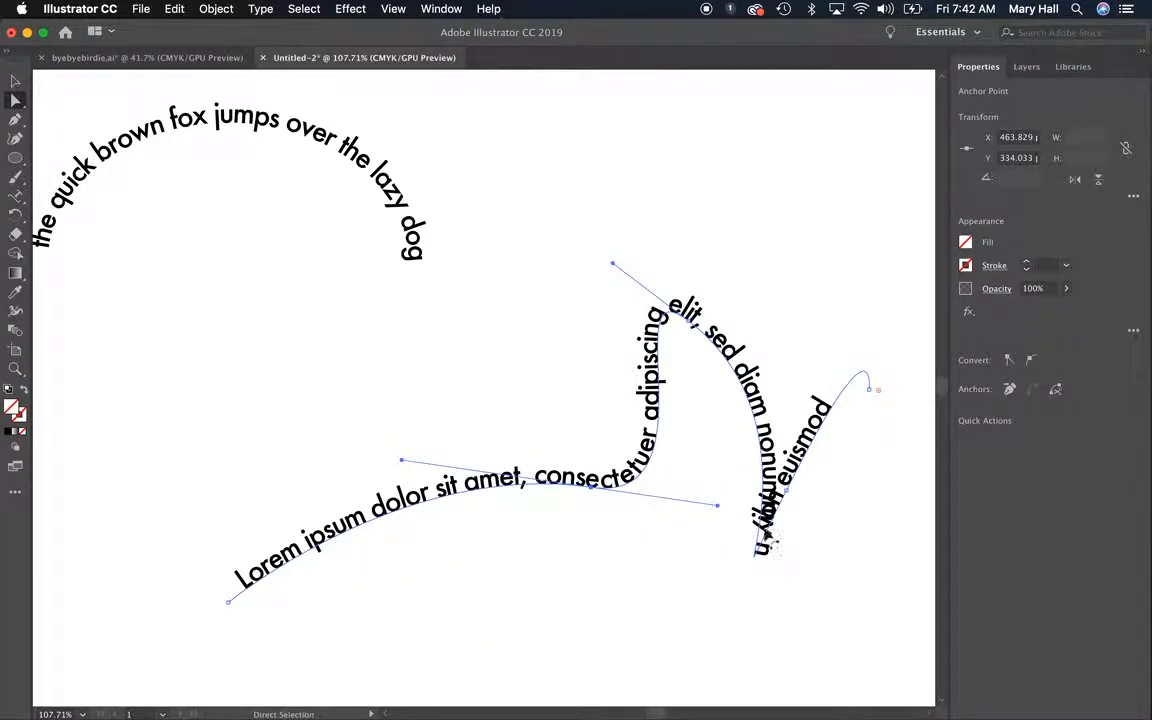
Pull the wavy path's last inner anchor outward to about X 708, Y 280 pt, and move the whole text path left and slightly down
left_click_drag(789, 497, 914, 421)
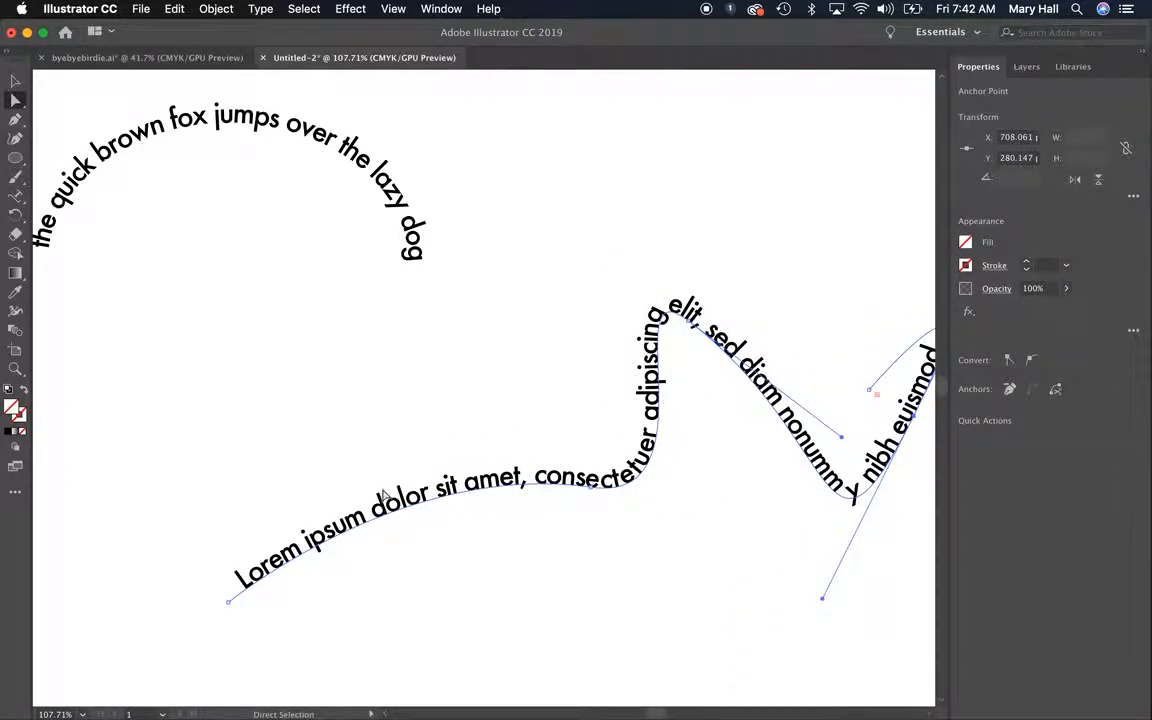
left_click(15, 80)
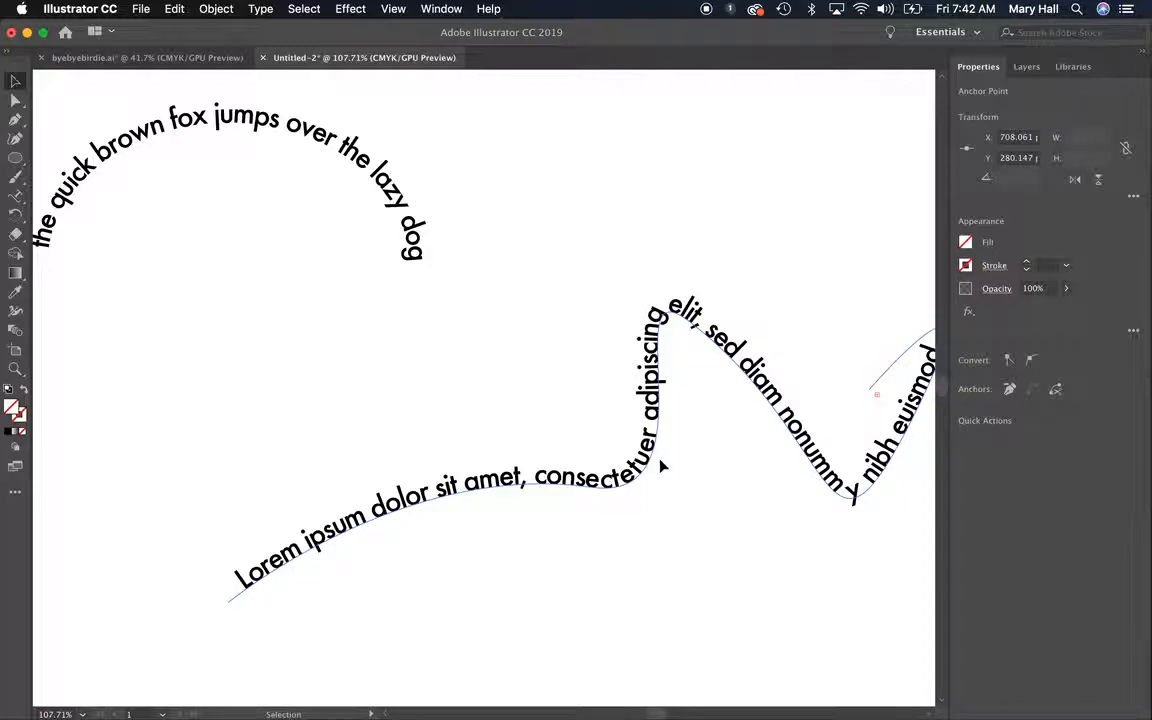
left_click_drag(660, 465, 465, 485)
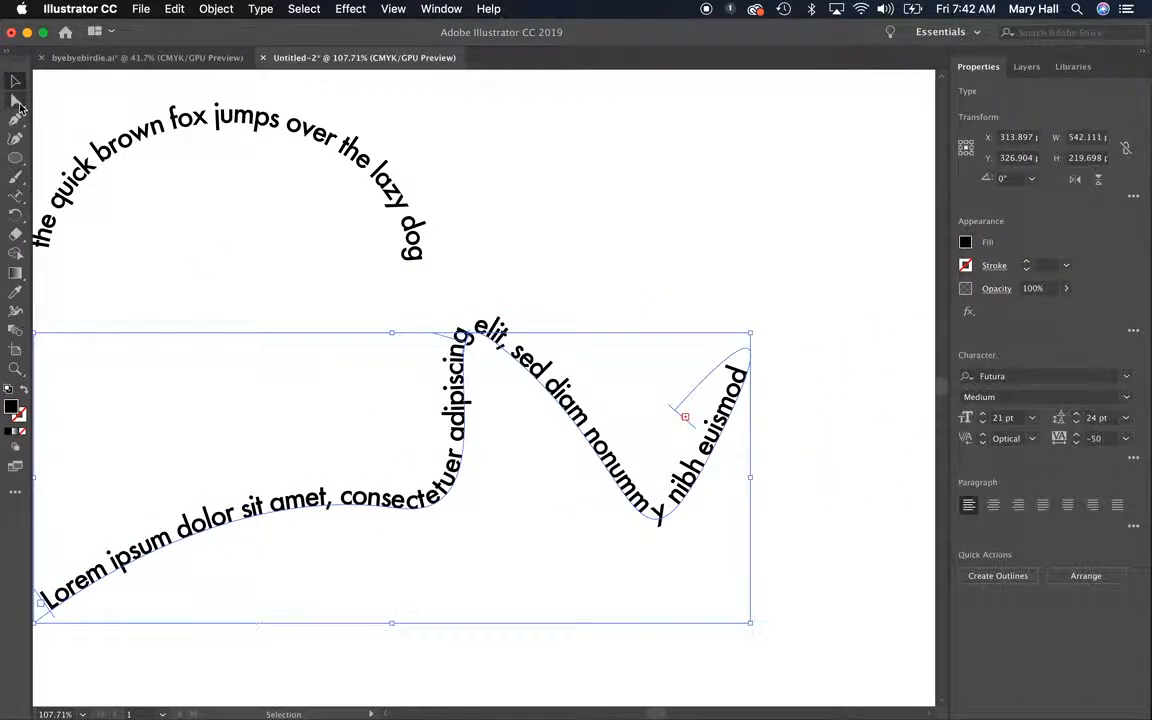
Reshape the ellipse text path: lower its top anchor, raise its bottom anchor to about X 162, Y 168 pt, and angle the side handles inward
left_click(16, 100)
left_click(250, 122)
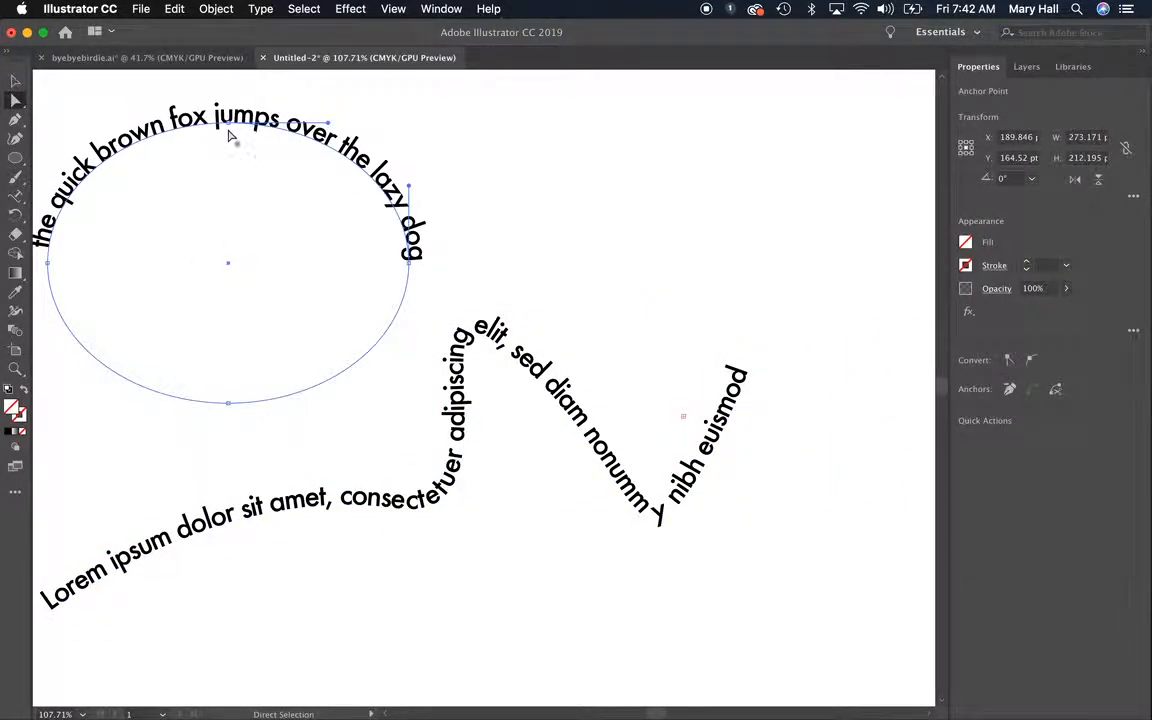
left_click_drag(228, 124, 228, 208)
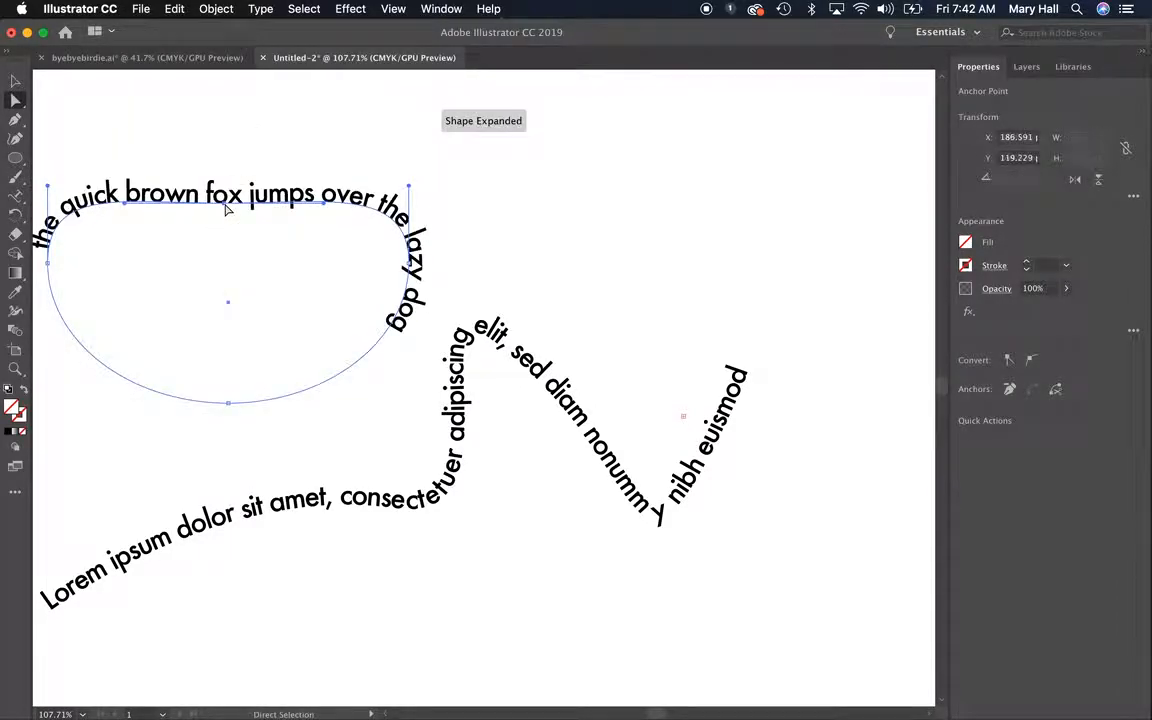
mouse_move(235, 404)
left_mouse_down()
mouse_move(193, 321)
mouse_move(193, 272)
left_mouse_up()
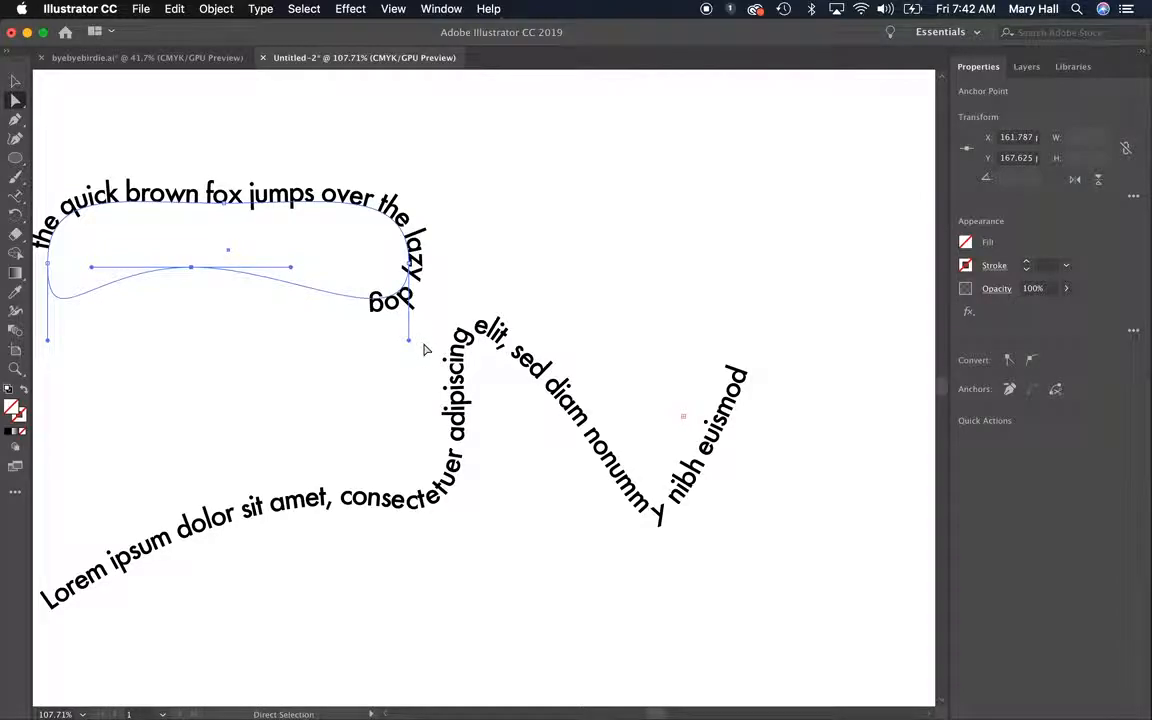
left_click_drag(409, 340, 320, 337)
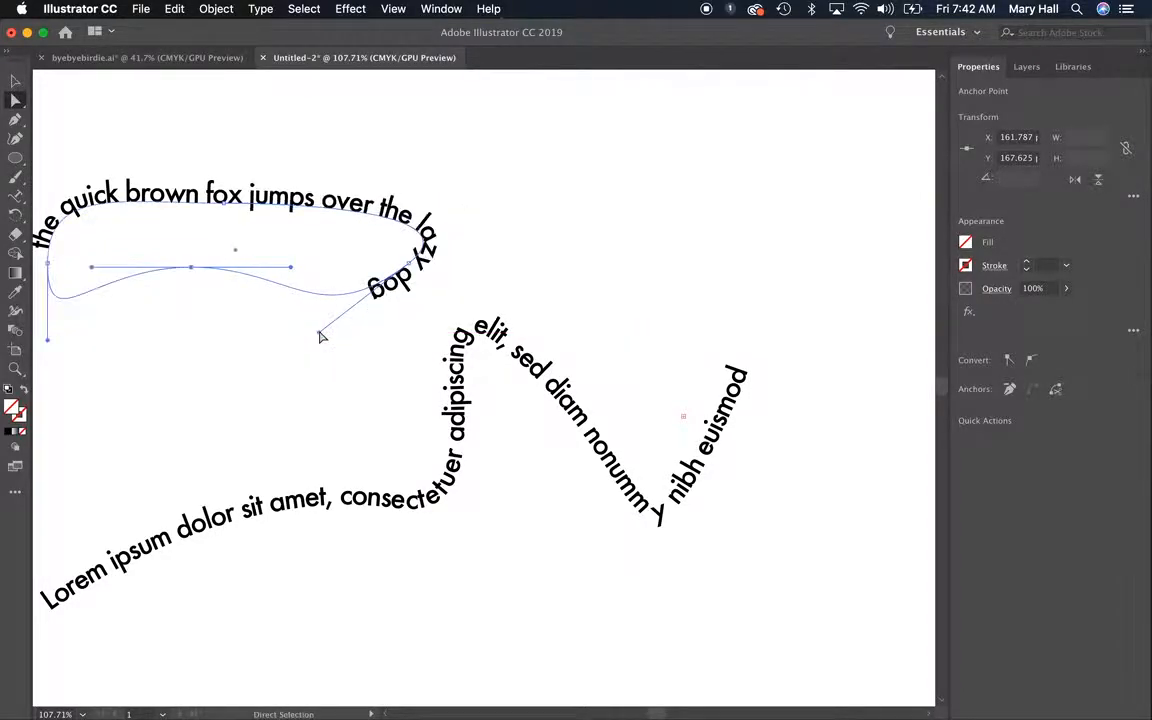
left_click_drag(48, 337, 136, 298)
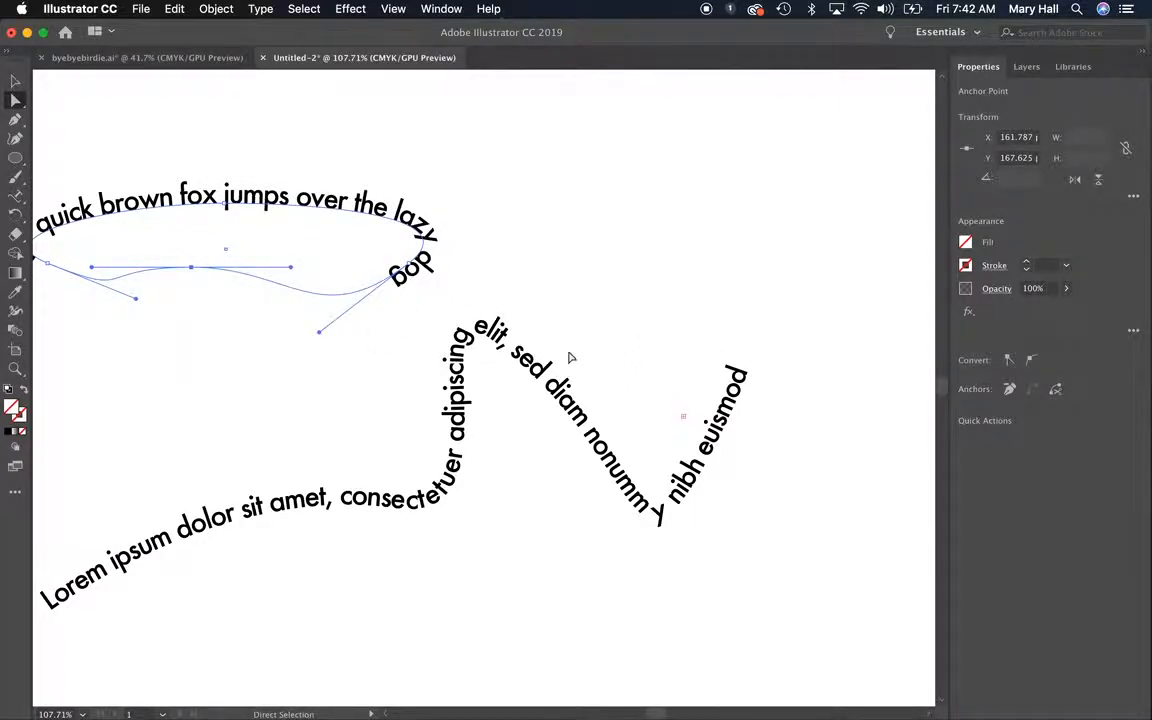
Reshape the wavy text path's final curve by moving its end anchor to about X 600, Y 168 pt and adjusting the handles
left_click(560, 399)
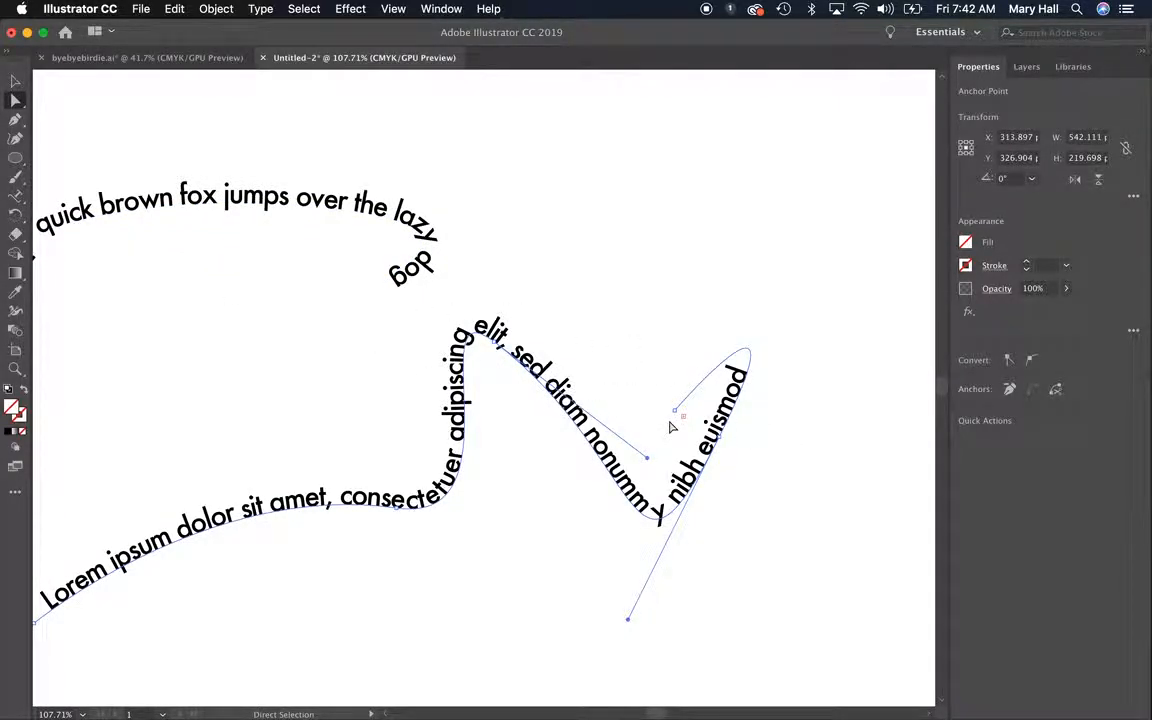
left_click(643, 311)
left_click(685, 406)
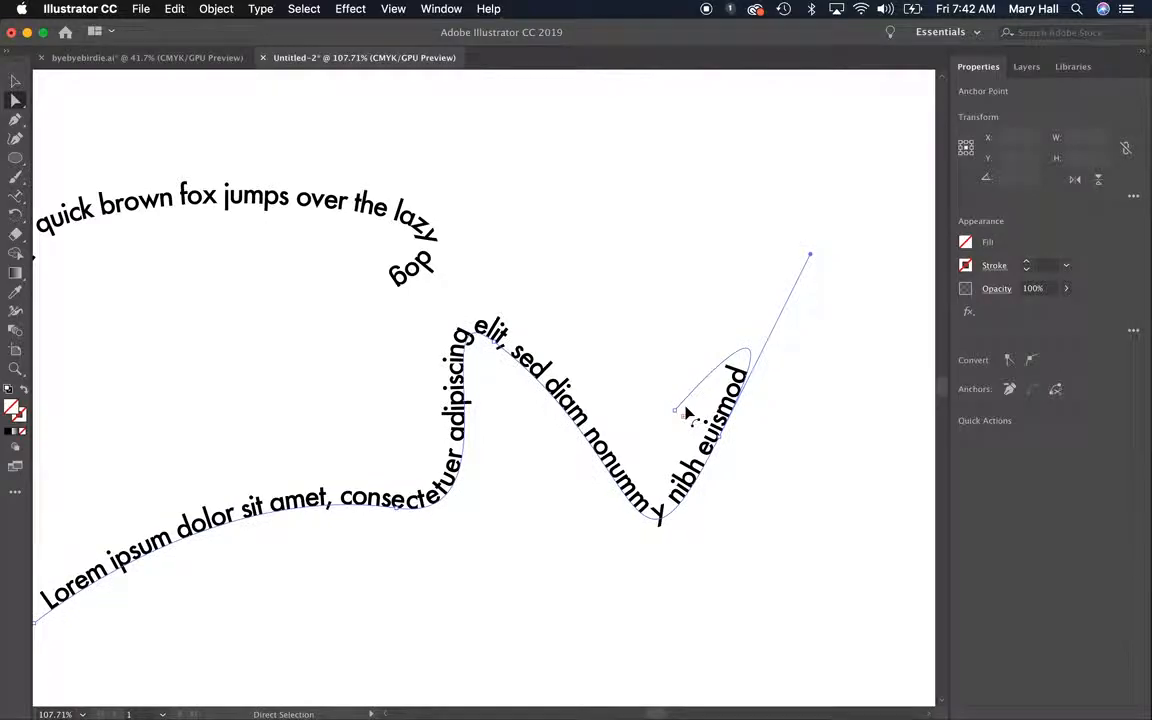
left_click_drag(675, 409, 665, 300)
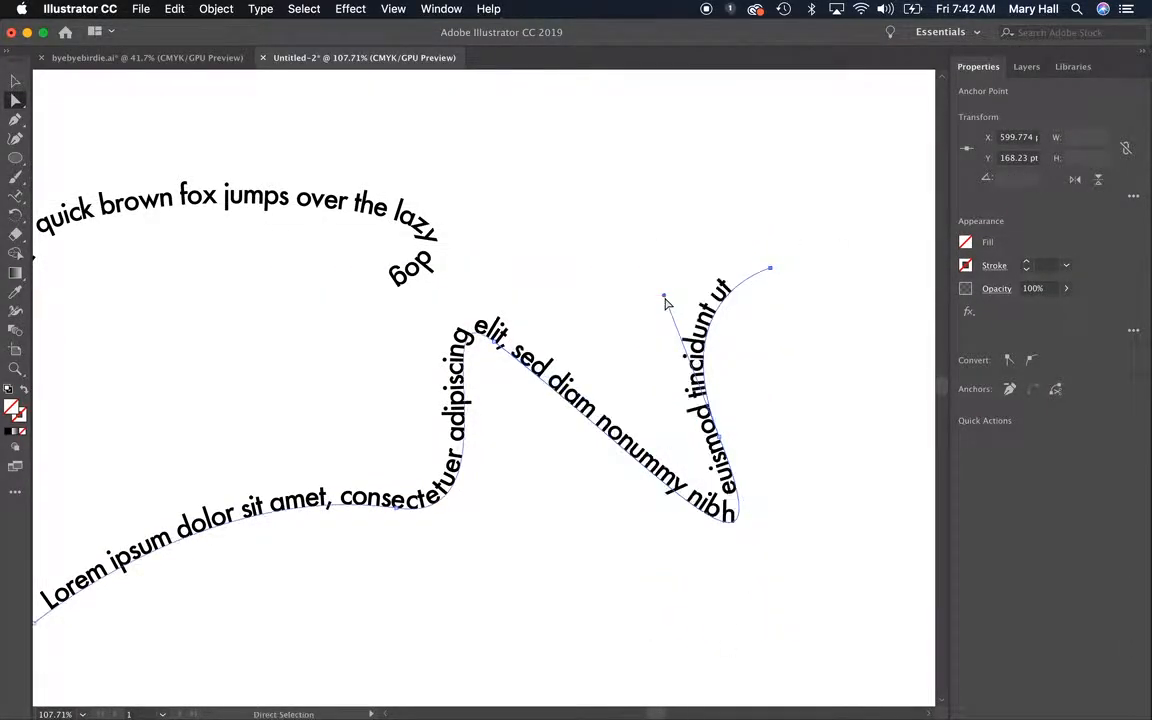
Preview a vertical-axis reflection of the wavy path text, apply the reflection across the horizontal axis, and move it to about X 376, Y 323 pt
scroll(485, 394, "down", 3)
scroll(485, 394, "right", 1)
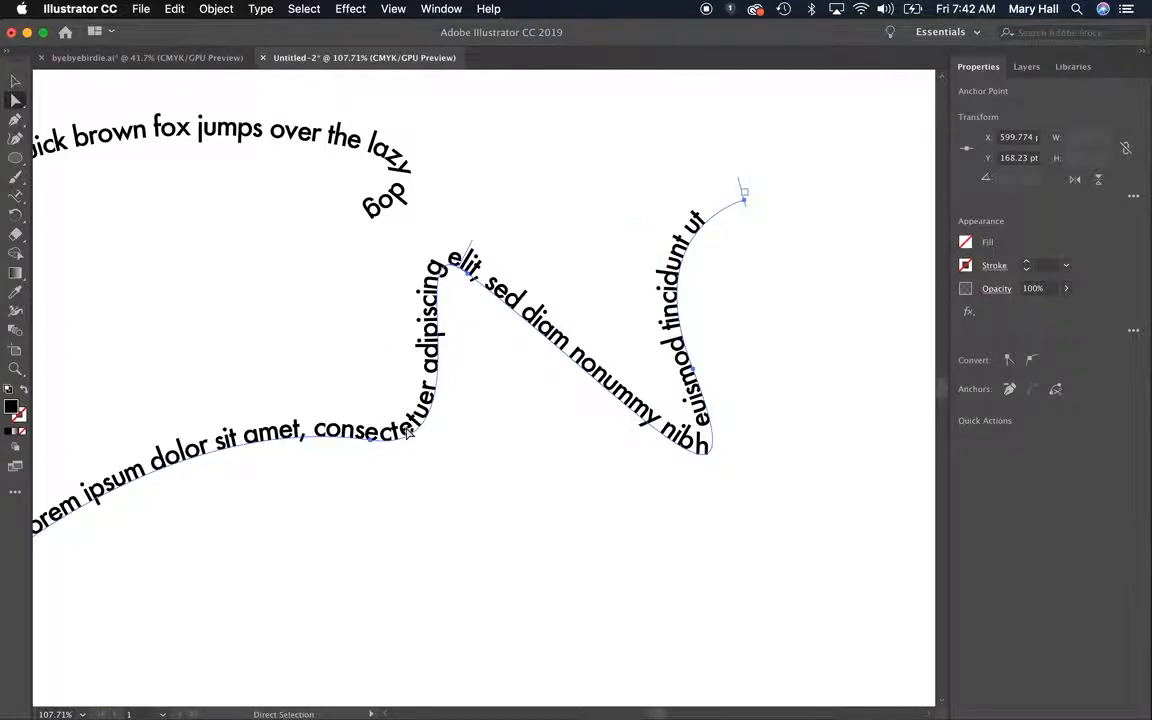
left_click(741, 190)
left_click(297, 198, "shift")
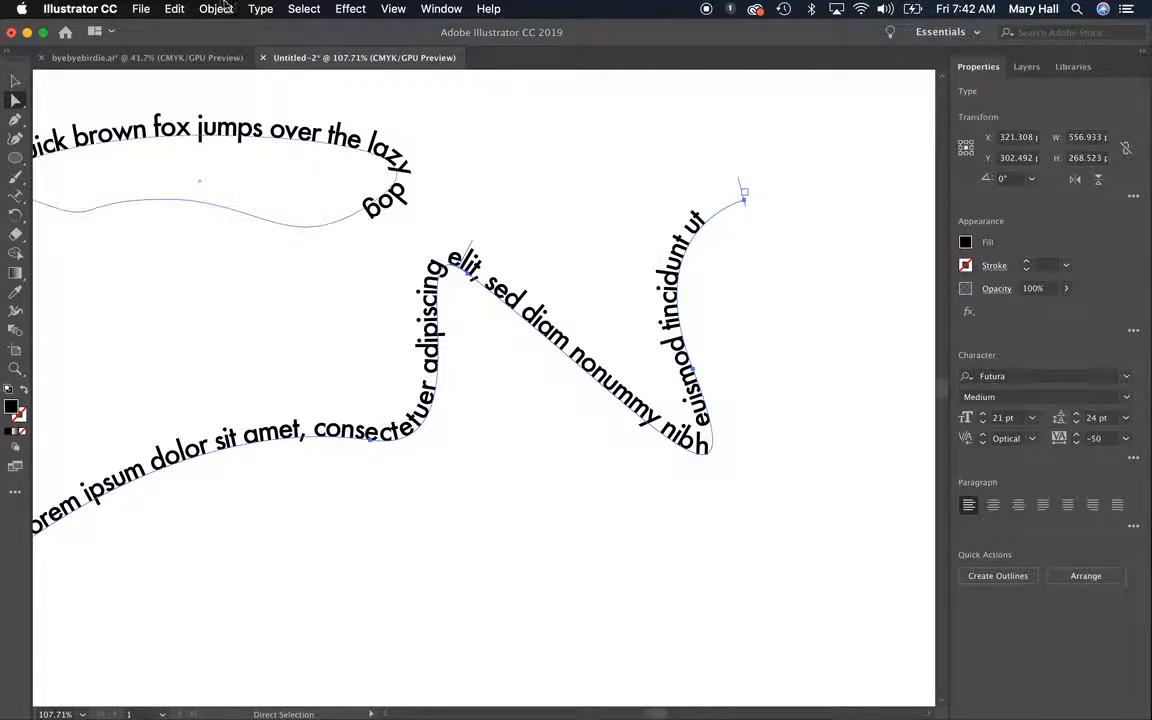
left_click(216, 8)
mouse_move(232, 28)
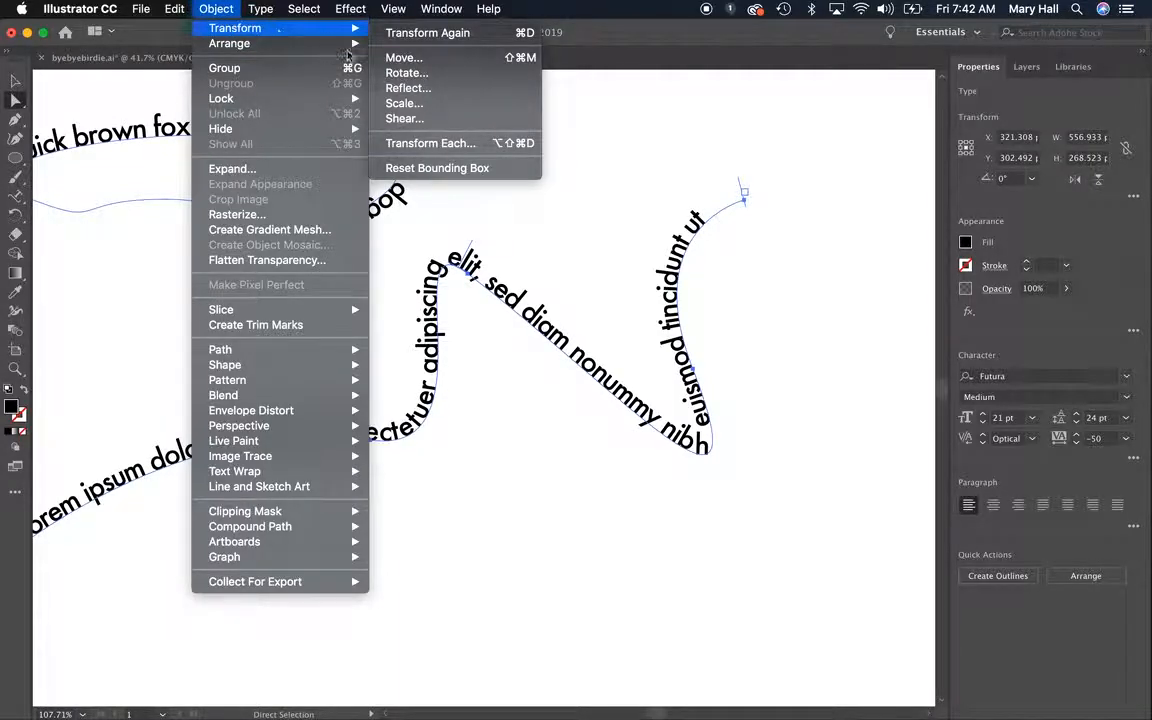
left_click(419, 88)
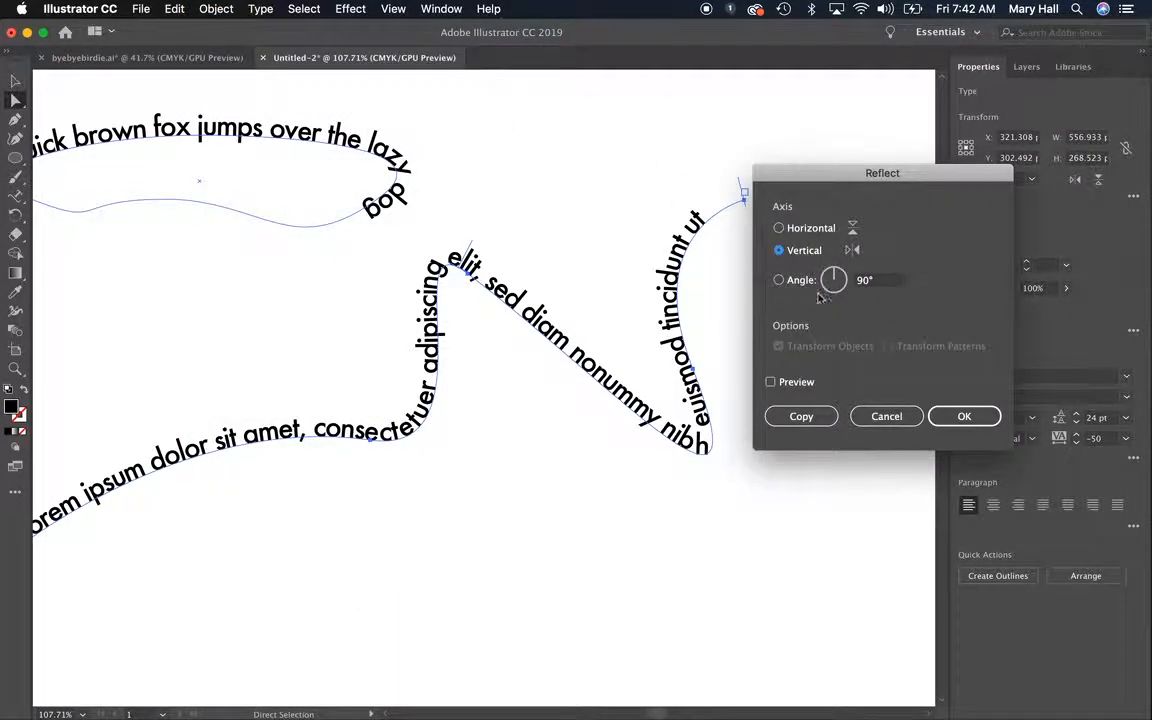
left_click(771, 382)
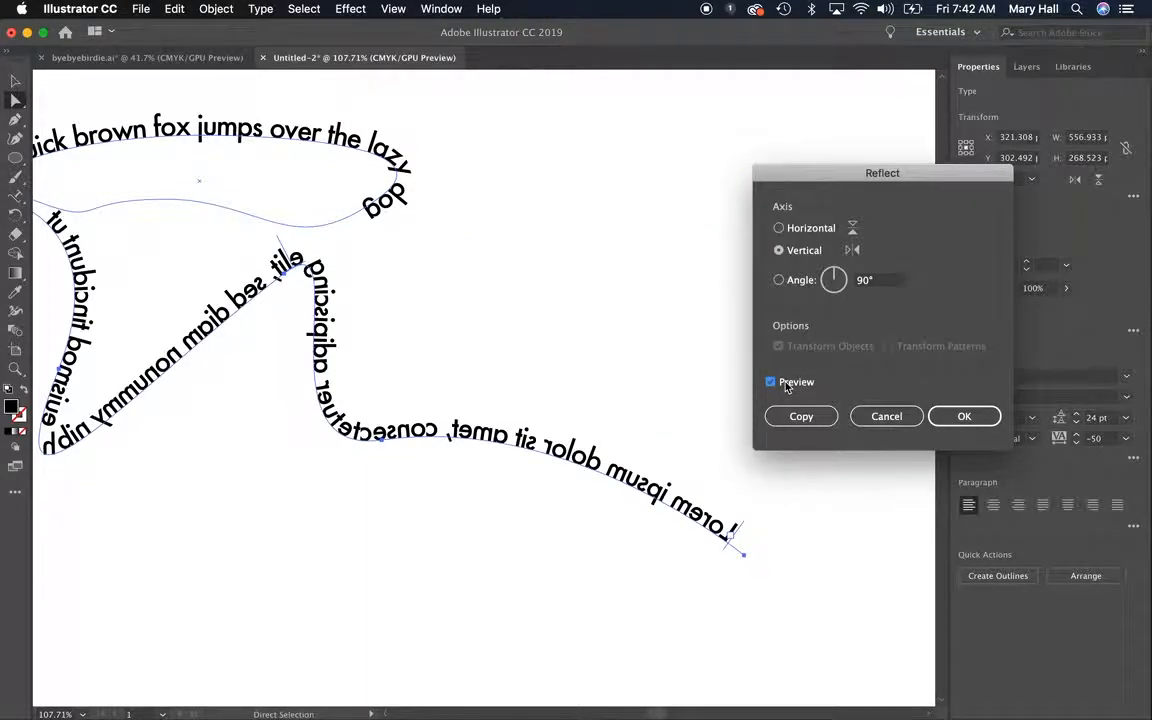
left_click(786, 384)
left_click(786, 384)
left_click(786, 384)
left_click(786, 384)
left_click(779, 228)
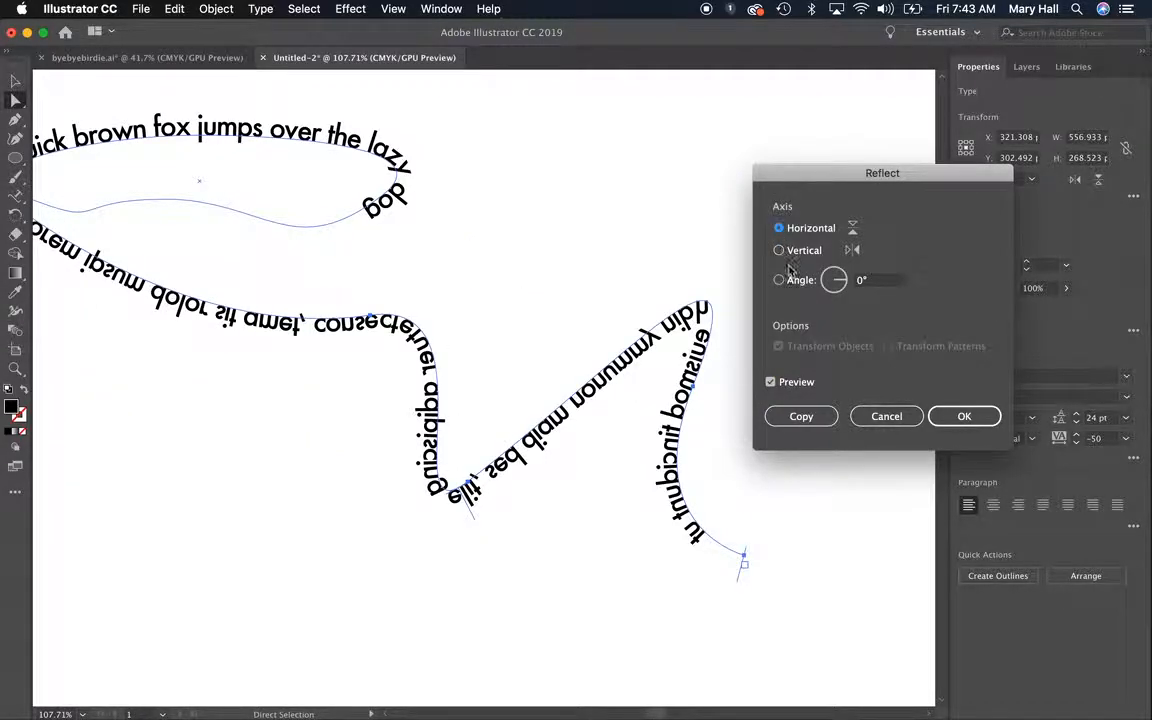
key("Return")
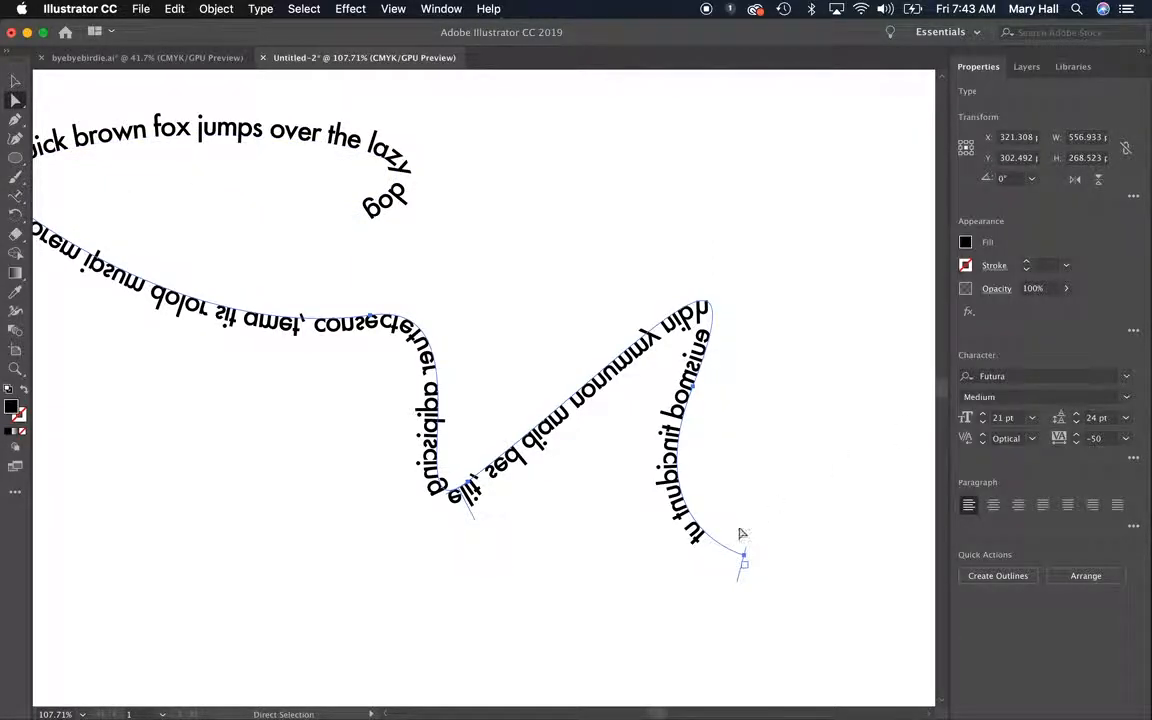
left_click_drag(229, 316, 305, 343)
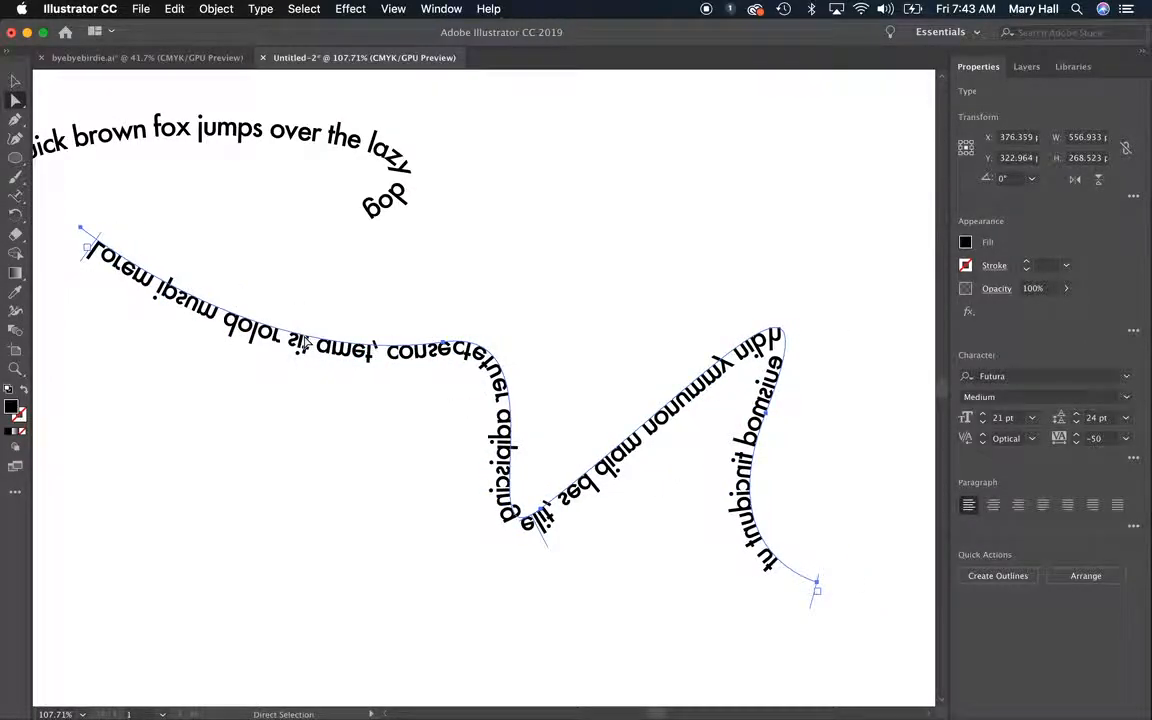
Delete both path texts from the artboard
key("super+minus")
left_click(176, 344)
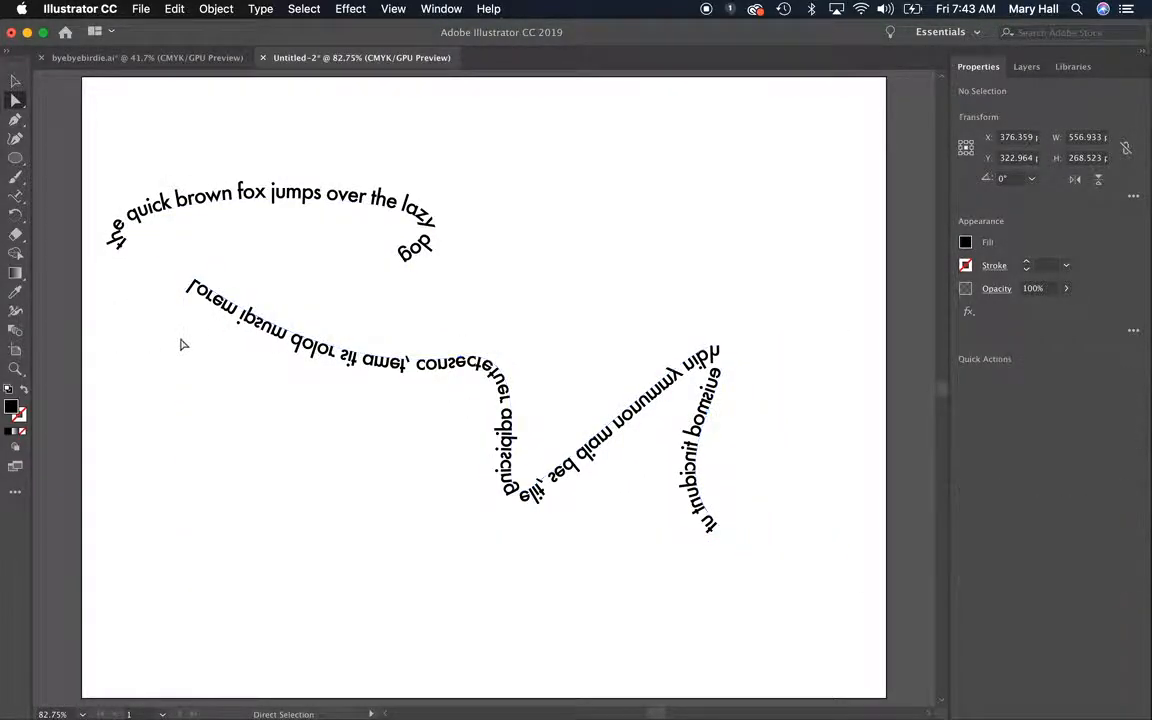
left_click_drag(193, 145, 519, 470)
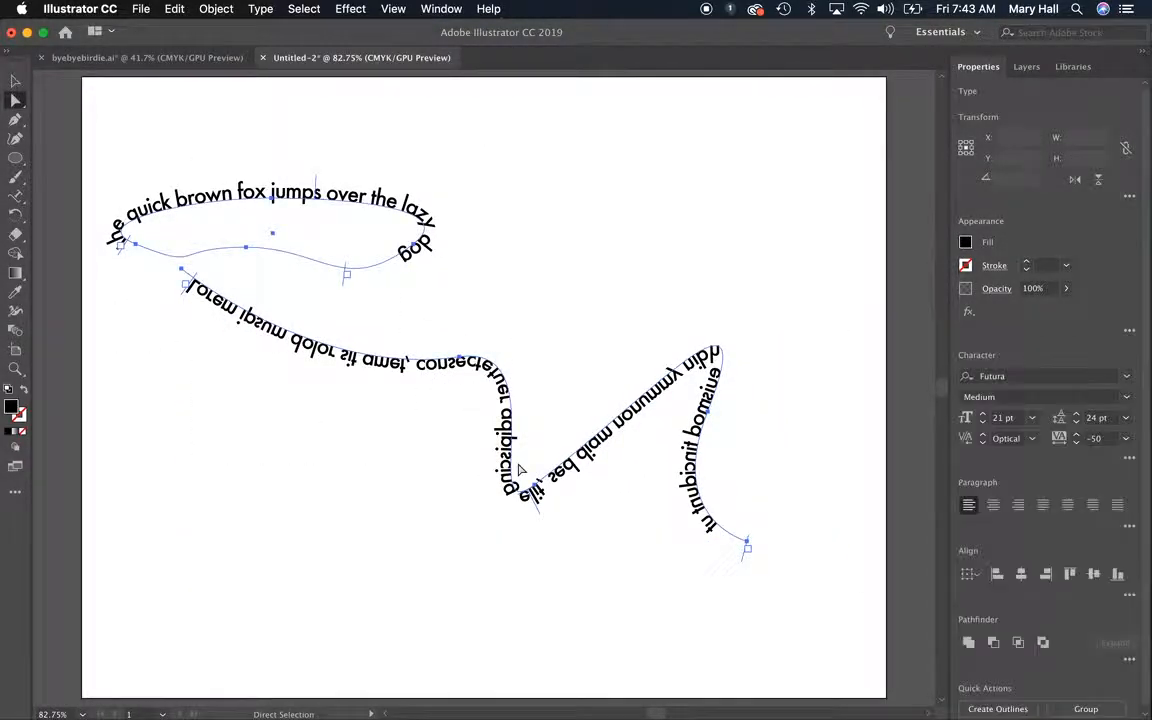
key("Delete")
Place vertical placeholder point text near the artboard's upper left with the Vertical Type tool
left_click(20, 201)
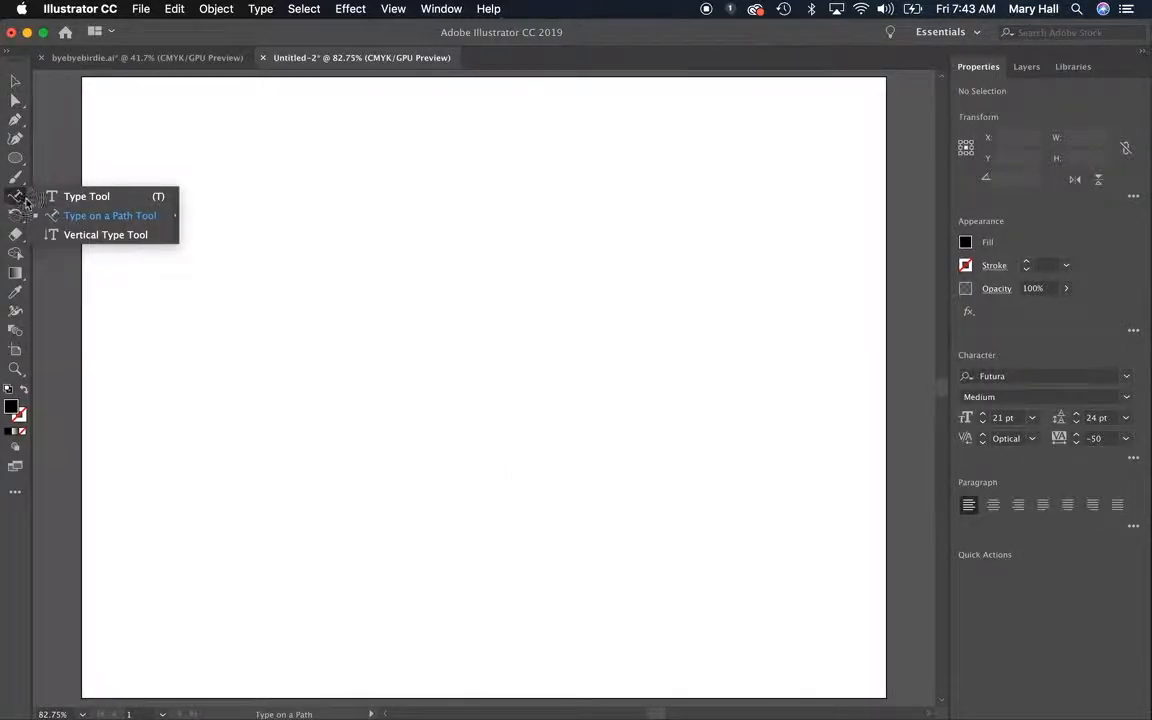
left_click(57, 234)
left_click(128, 183)
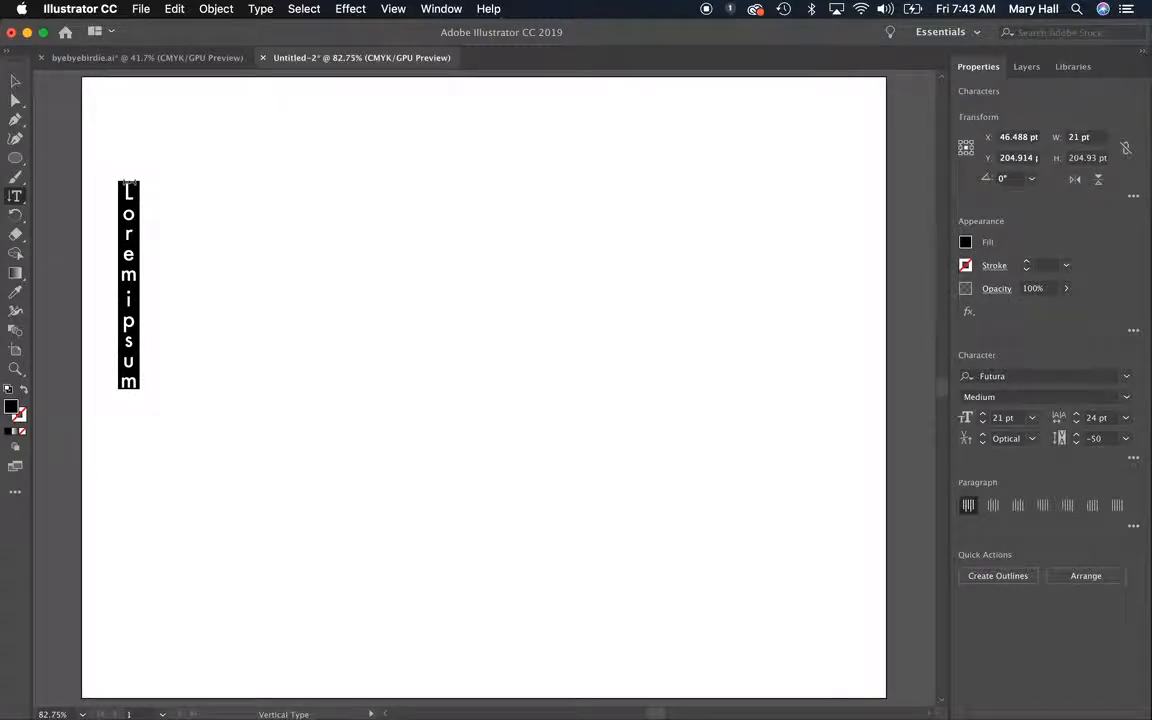
Draw a tall ellipse about 176 by 296 pt beside the vertical text and fill it with placeholder area text
left_click(15, 160)
left_click_drag(326, 186, 503, 490)
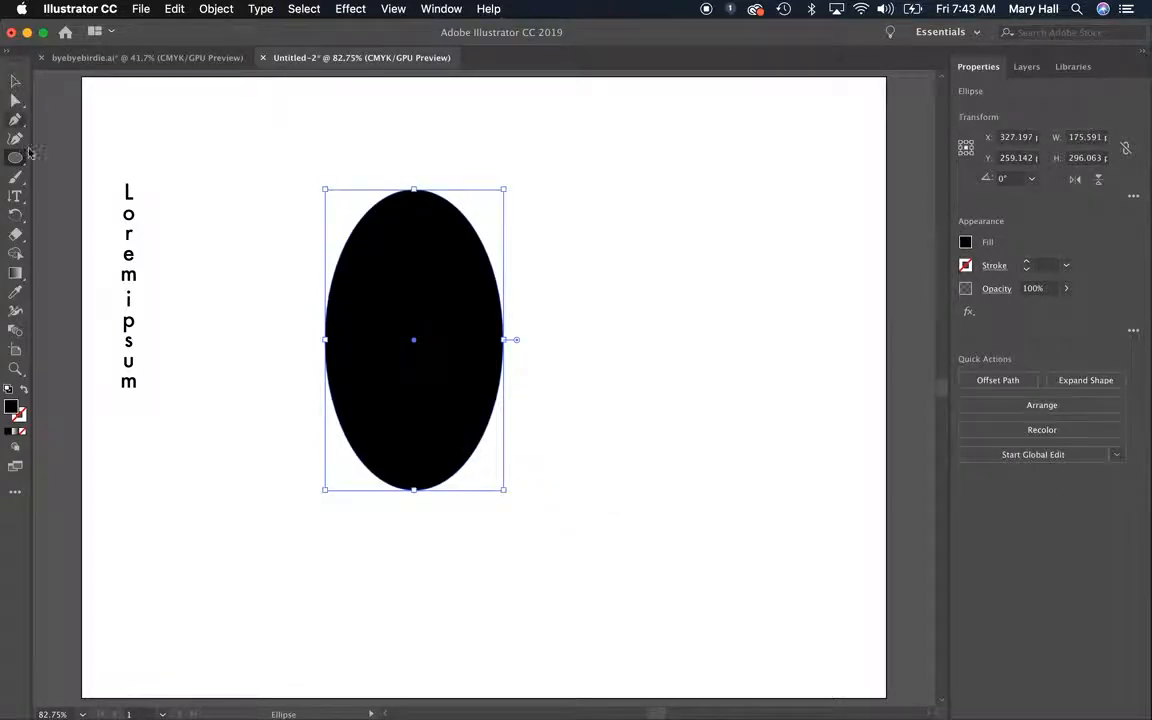
left_click_drag(20, 205, 55, 194)
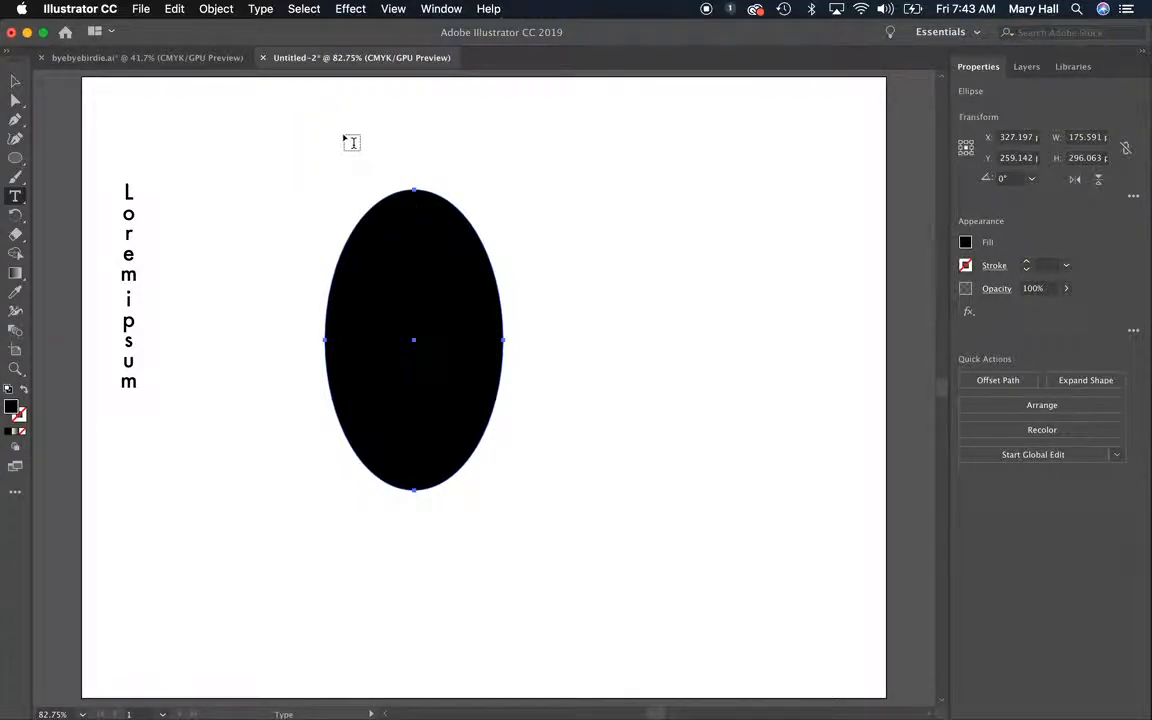
left_click(403, 204)
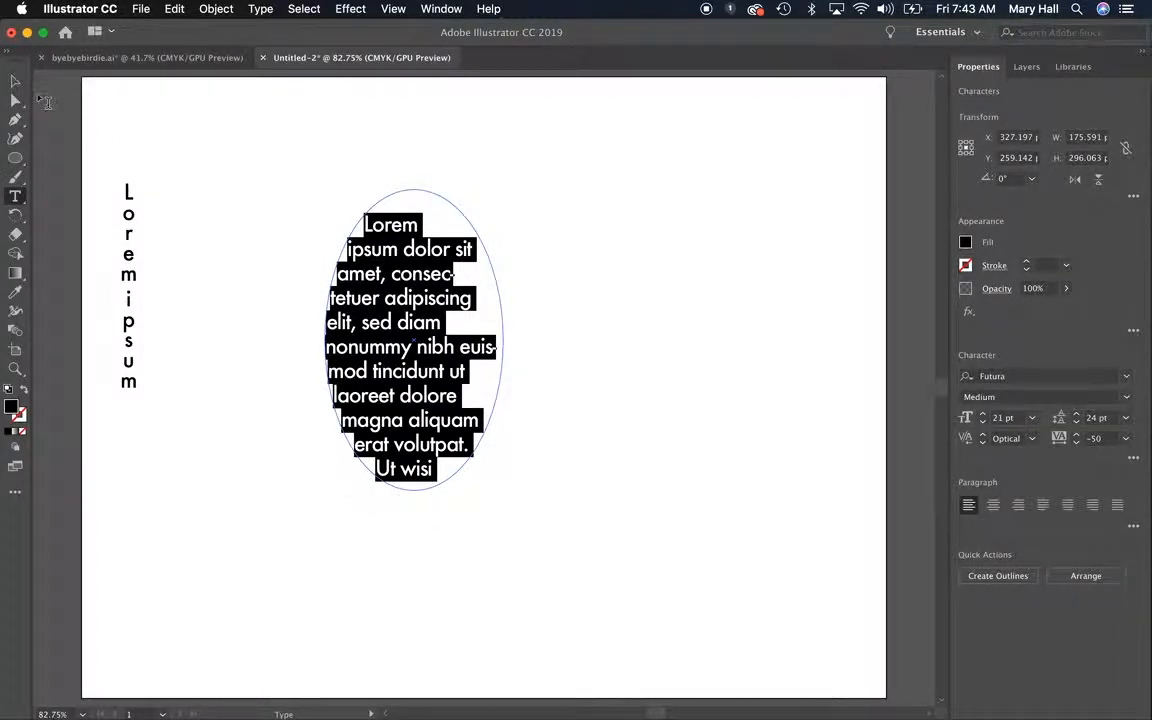
key("Escape")
left_click(288, 255)
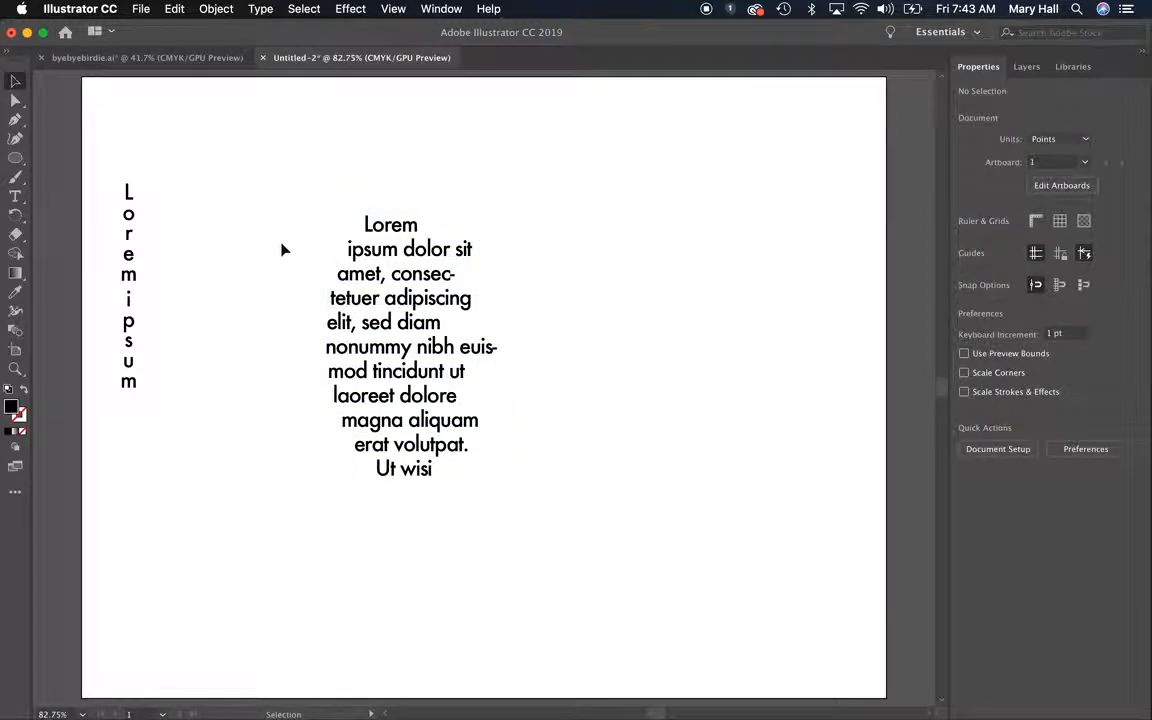
Draw a five-pointed star about 211 by 206 pt above and to the right of the ellipse text and fill it with placeholder area text
left_click_drag(15, 158, 90, 215)
left_click_drag(594, 203, 668, 290)
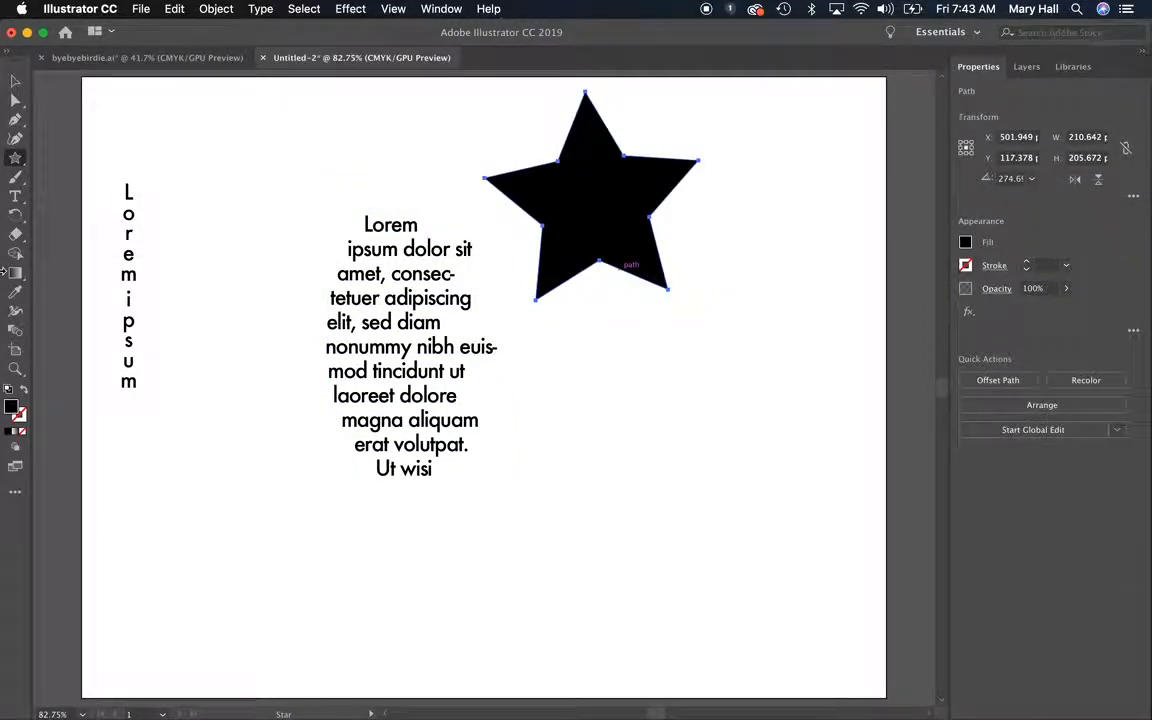
left_click(15, 196)
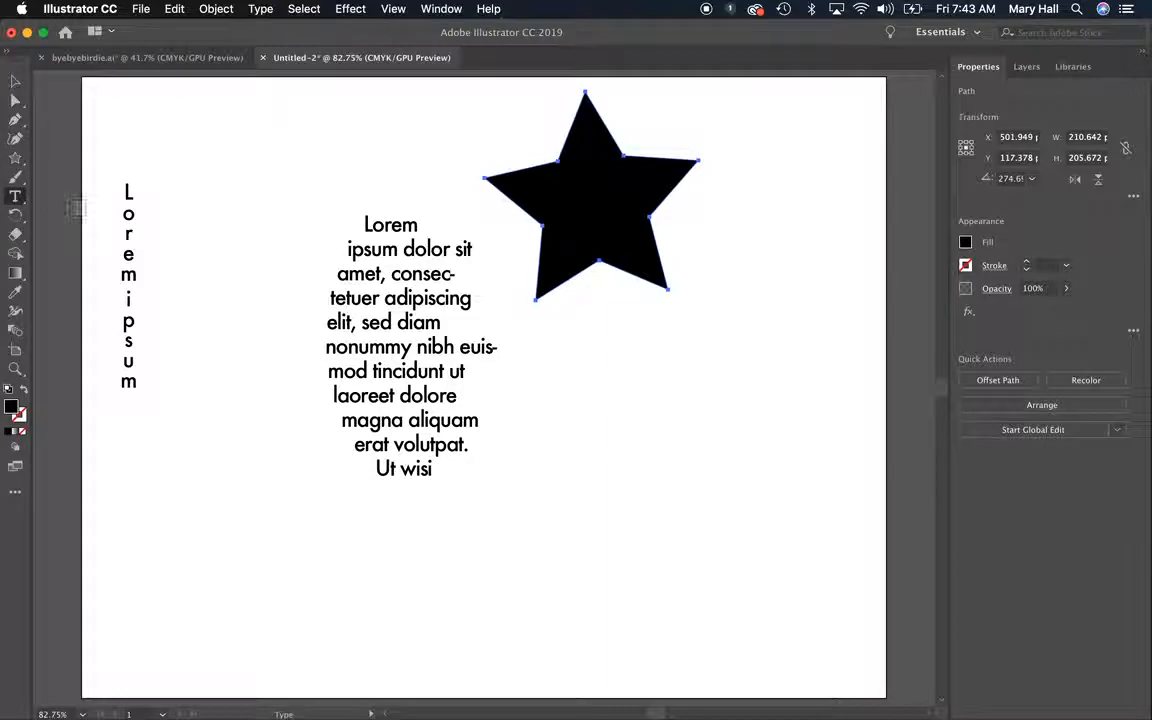
left_click(588, 112)
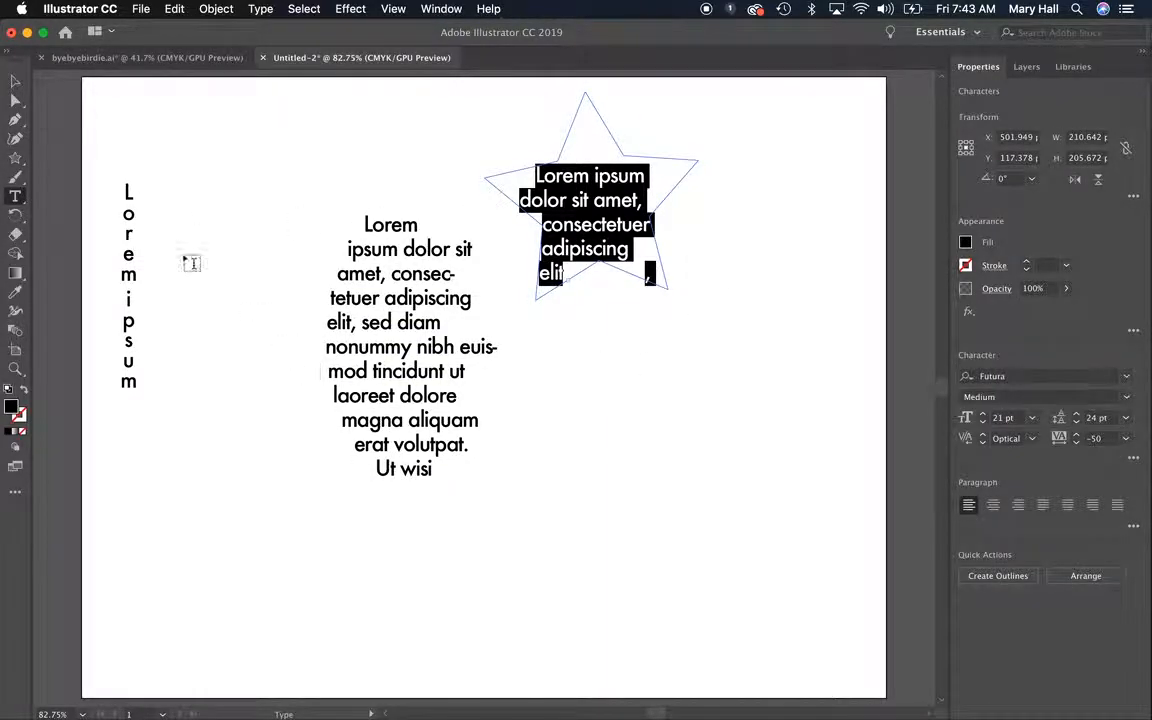
Set the star's text to a font size of 10 pt with 9 pt leading
left_click(16, 86)
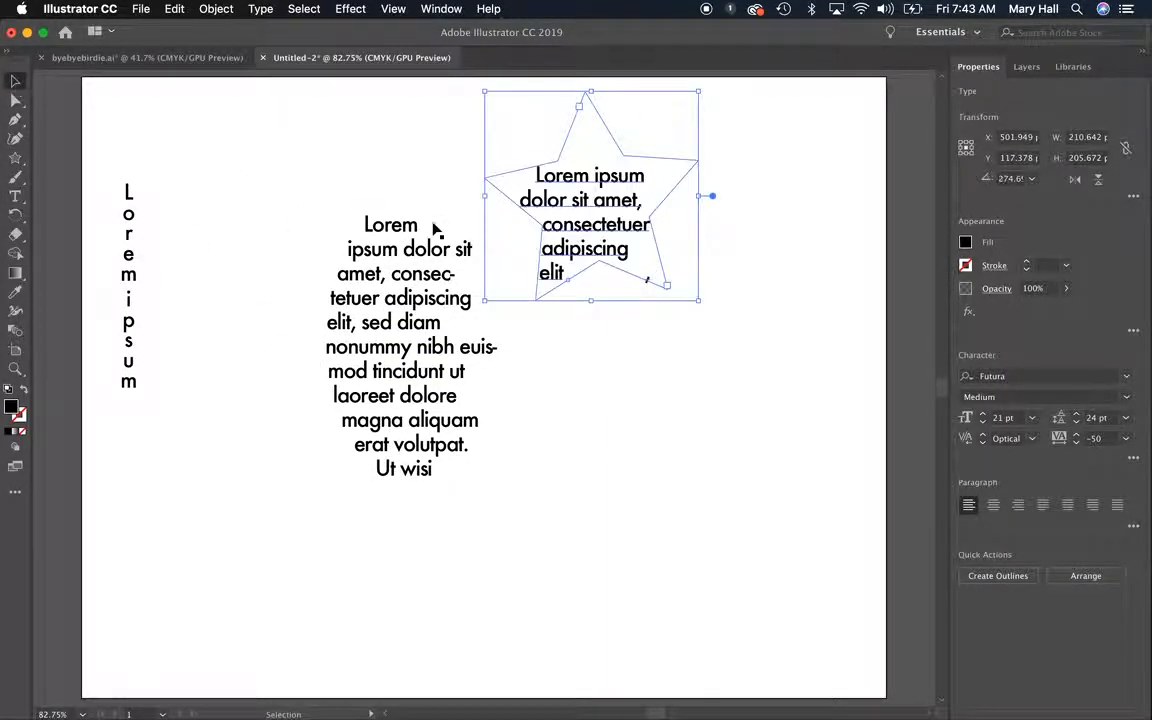
triple_click(576, 210)
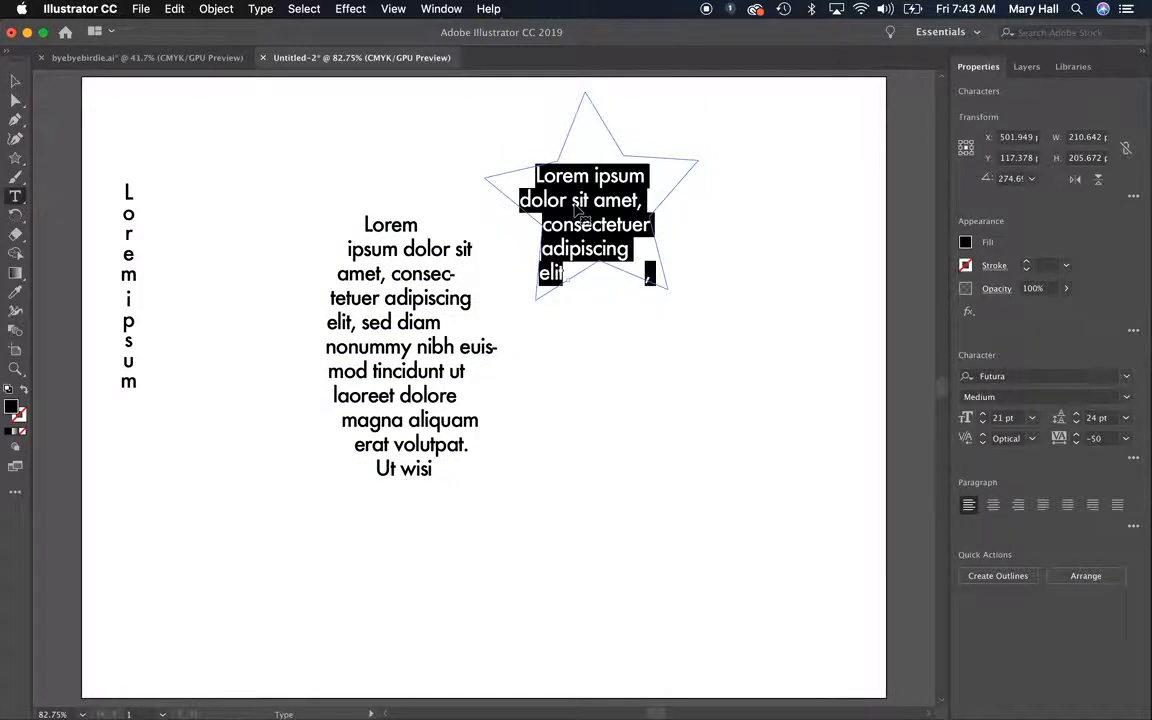
left_click(983, 423)
left_click(983, 423)
left_click(983, 423)
left_click(983, 423)
left_click(984, 423)
left_click(984, 423)
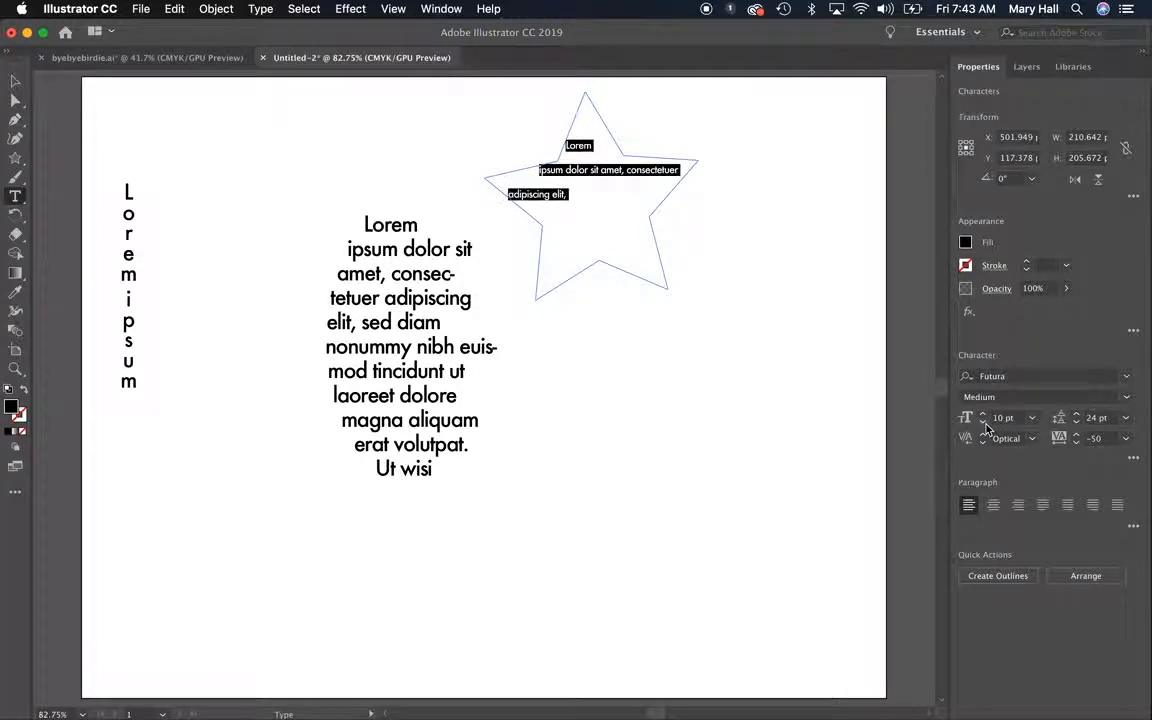
left_click(1125, 417)
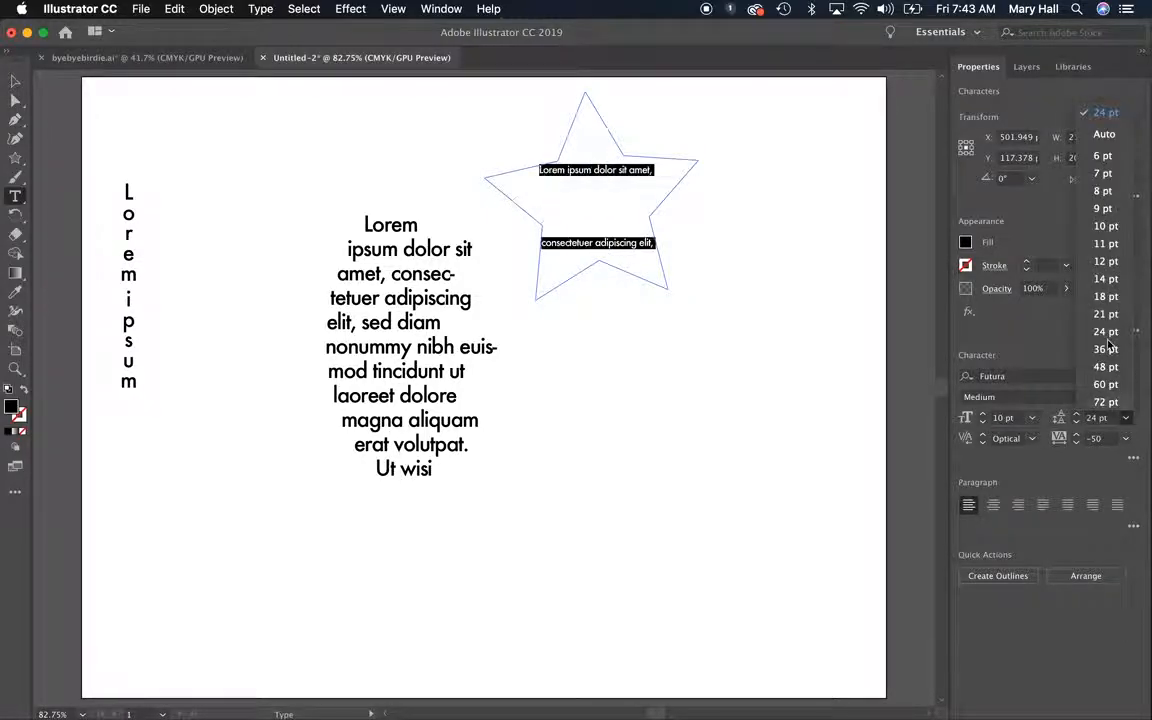
left_click(1103, 207)
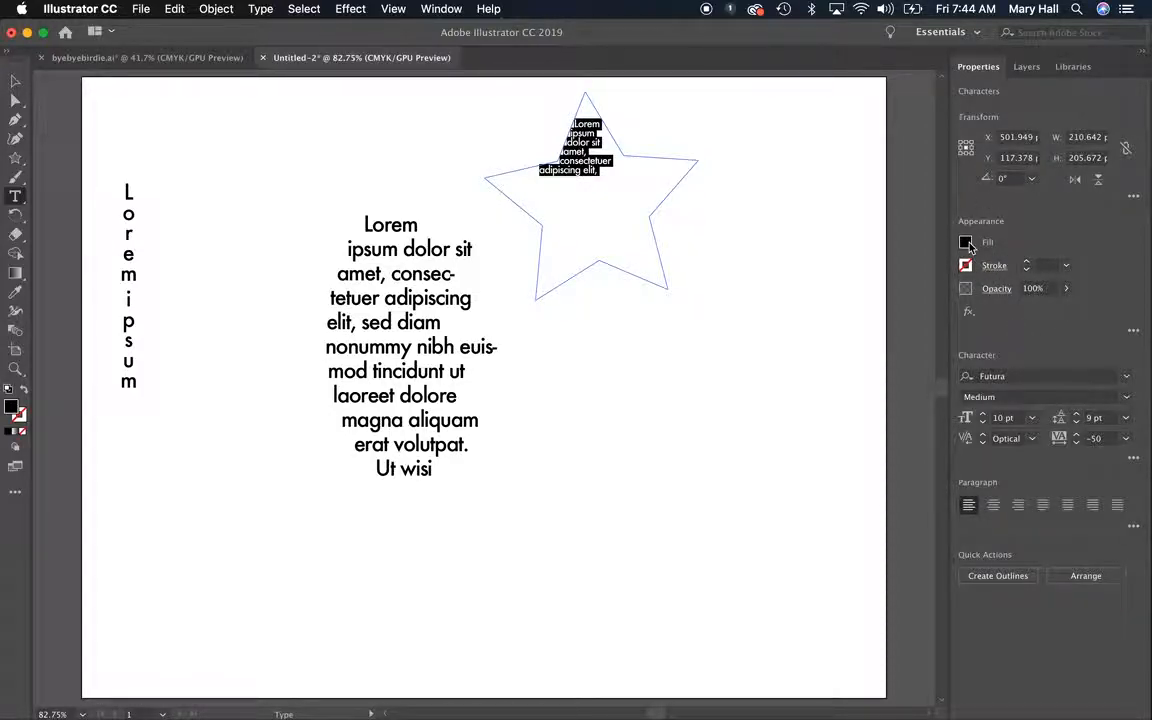
Color all the text in the ellipse with the red swatch C=15 M=100 Y=90 K=10
triple_click(369, 337)
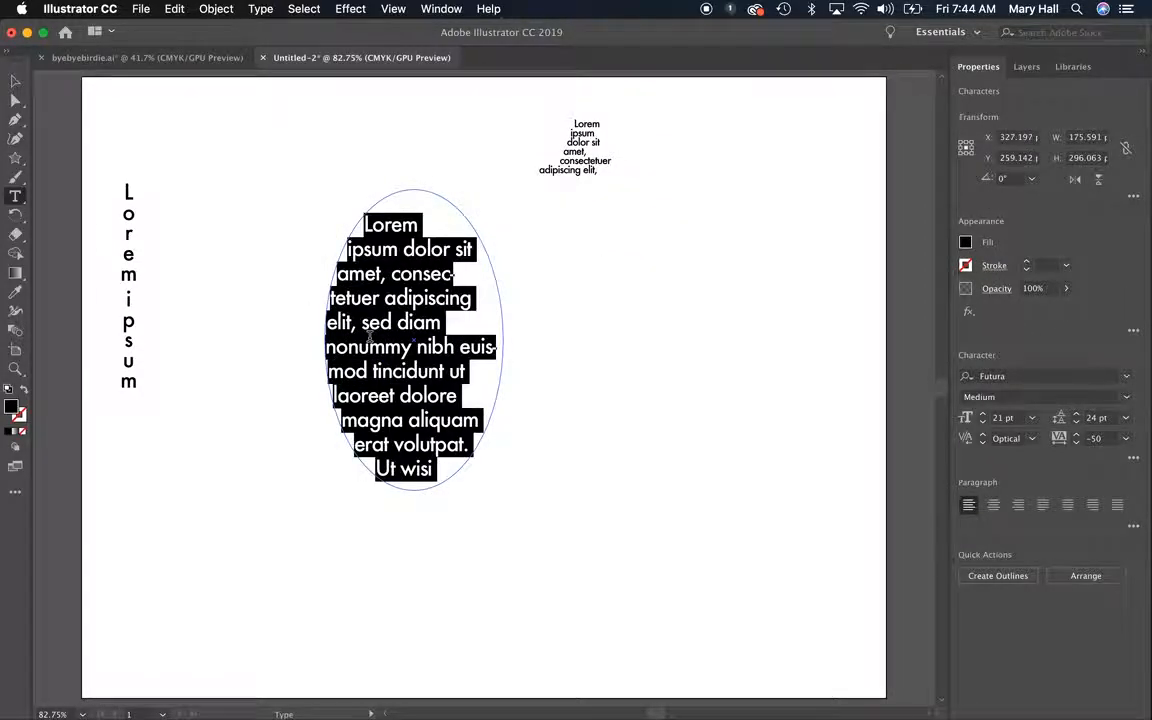
left_click(966, 243)
left_click(905, 302)
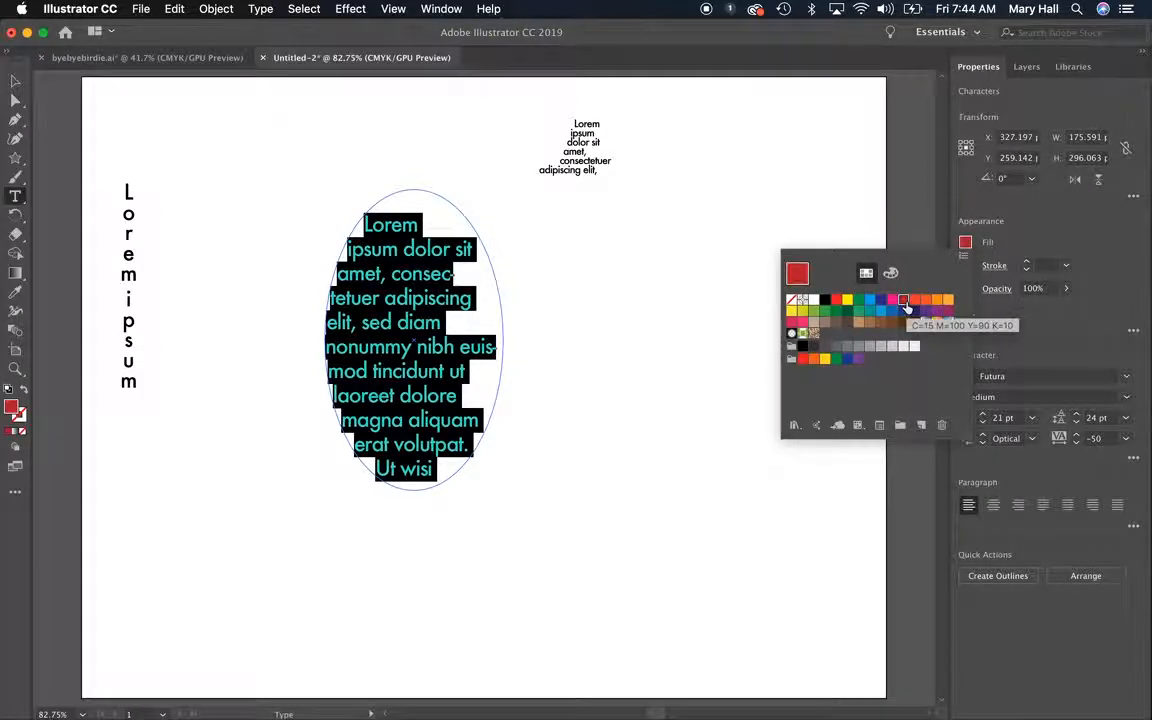
left_click(308, 287)
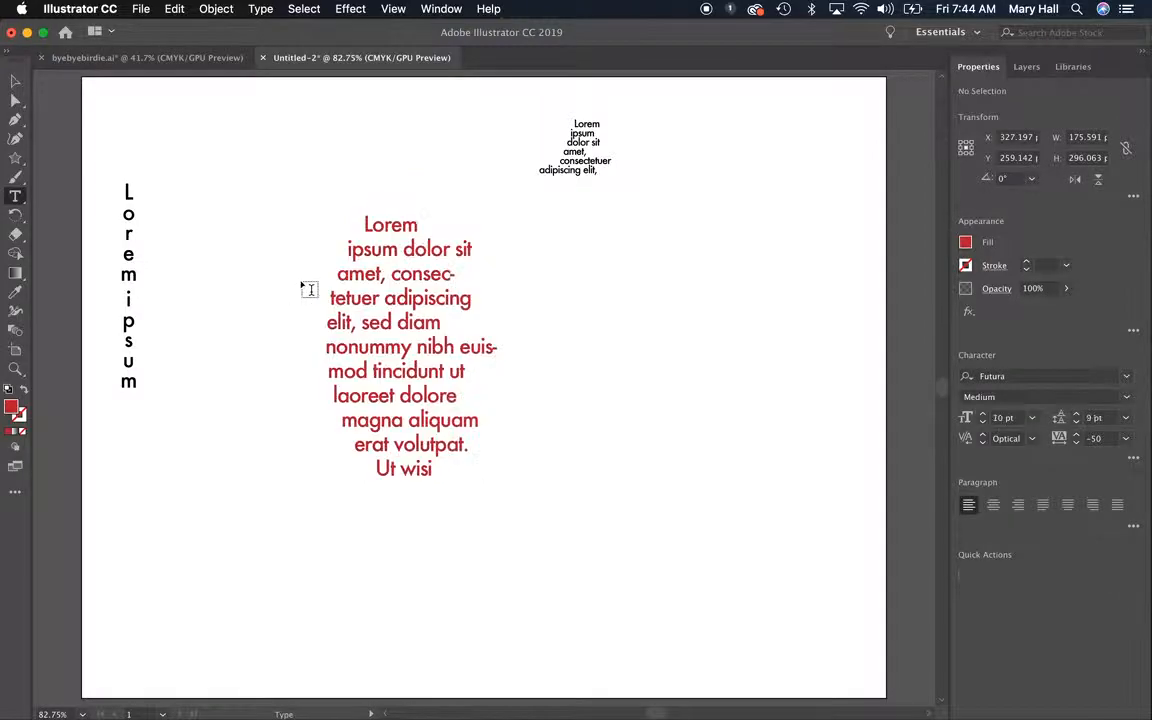
Give all the text in the ellipse a 1 pt light orange stroke, keeping that text selected
triple_click(370, 297)
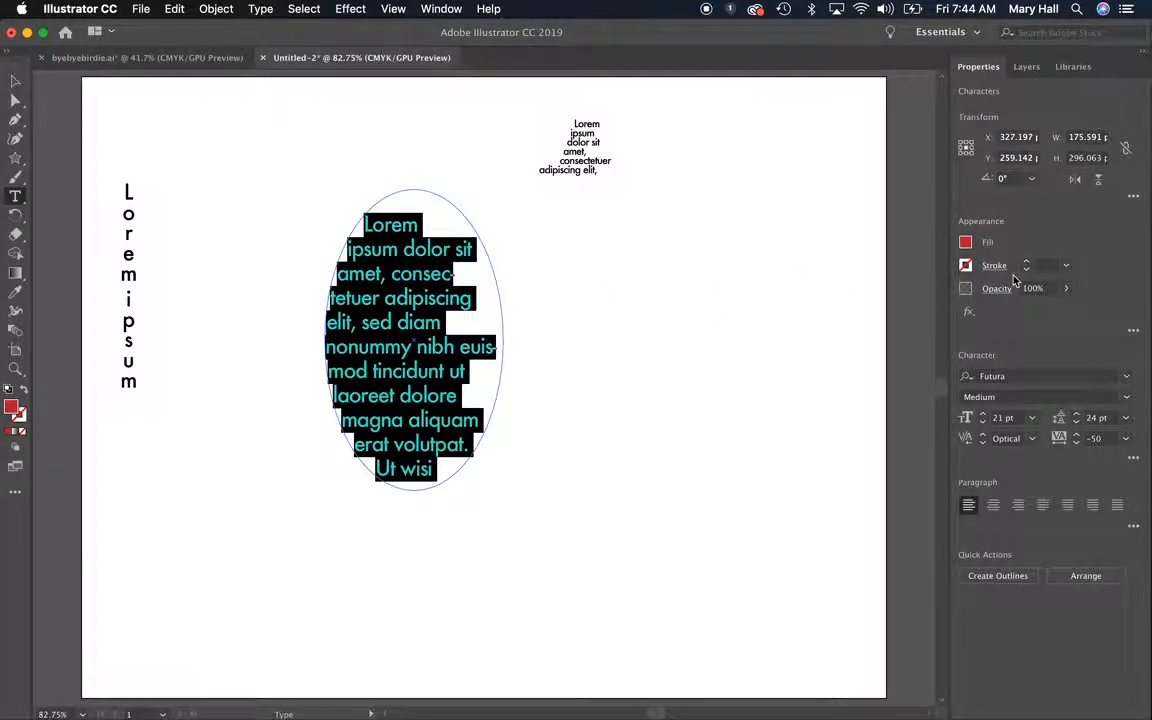
left_click(966, 266)
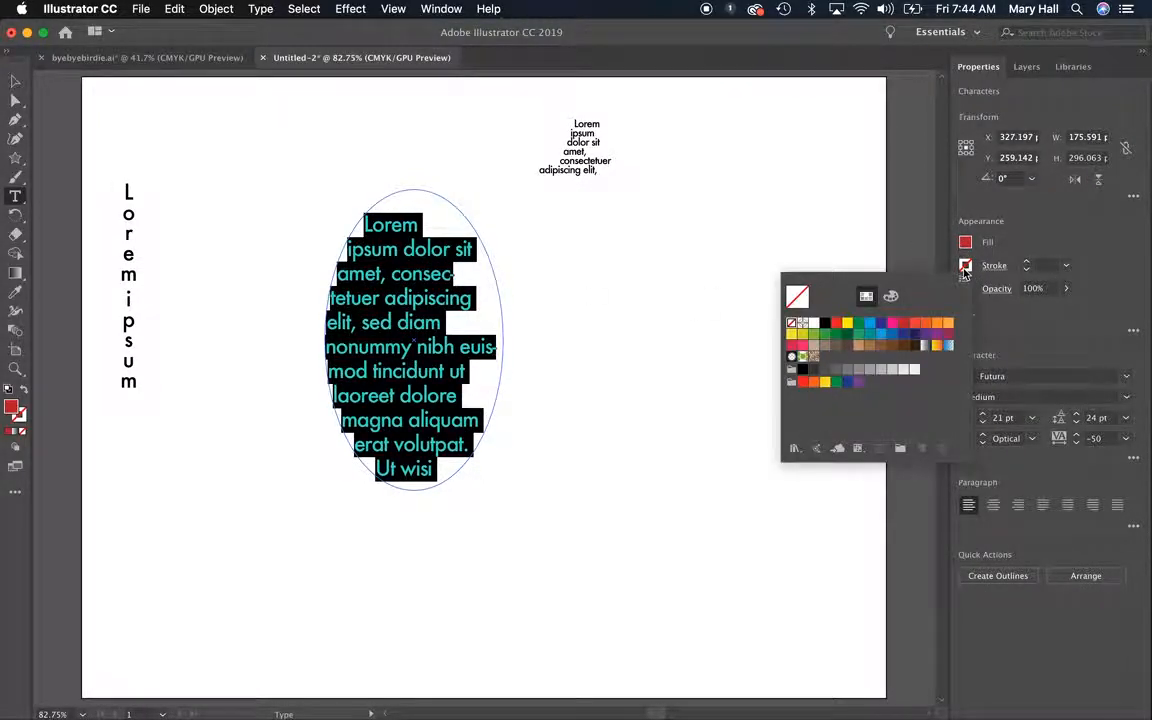
left_click(946, 325)
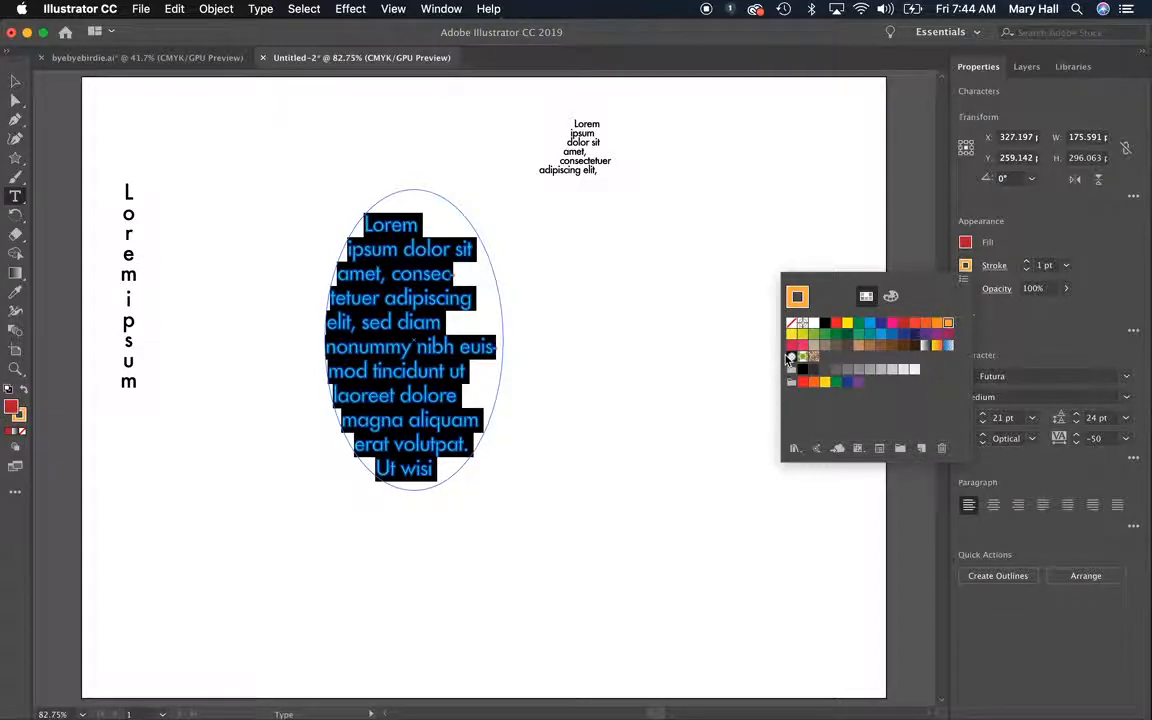
left_click(406, 346)
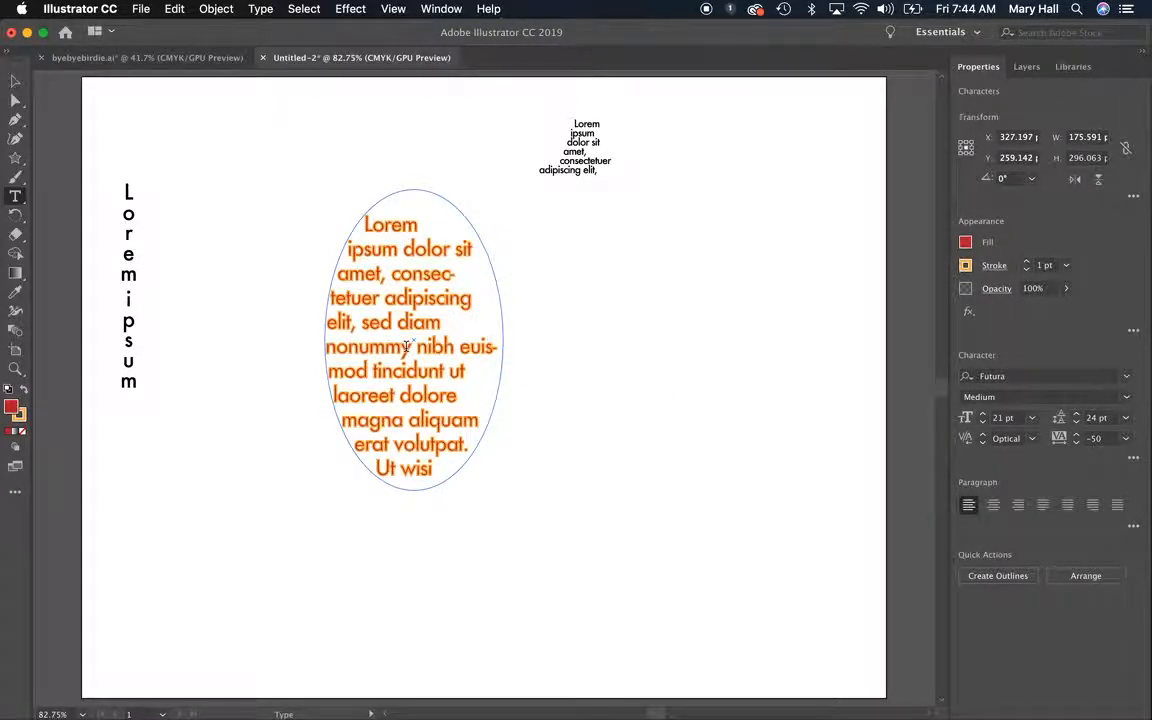
triple_click(406, 346)
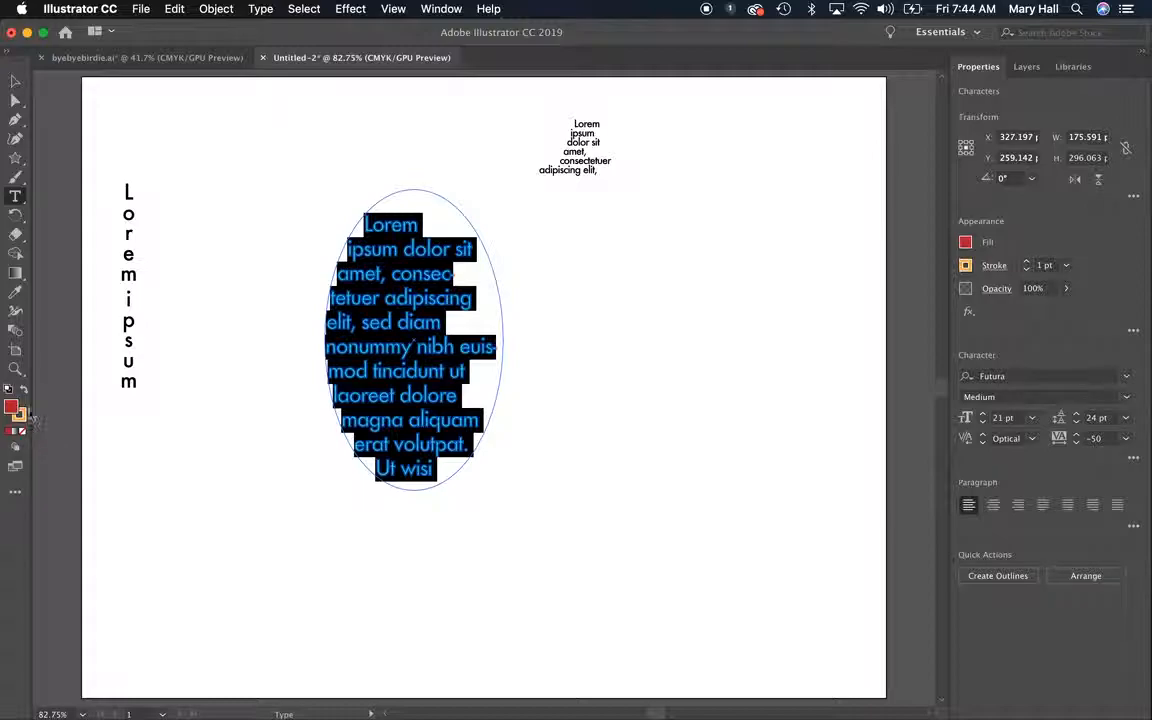
Reduce the stroke of all the text in the ellipse to 0.5 pt and deselect the text
left_click(15, 370)
left_click_drag(296, 288, 507, 424)
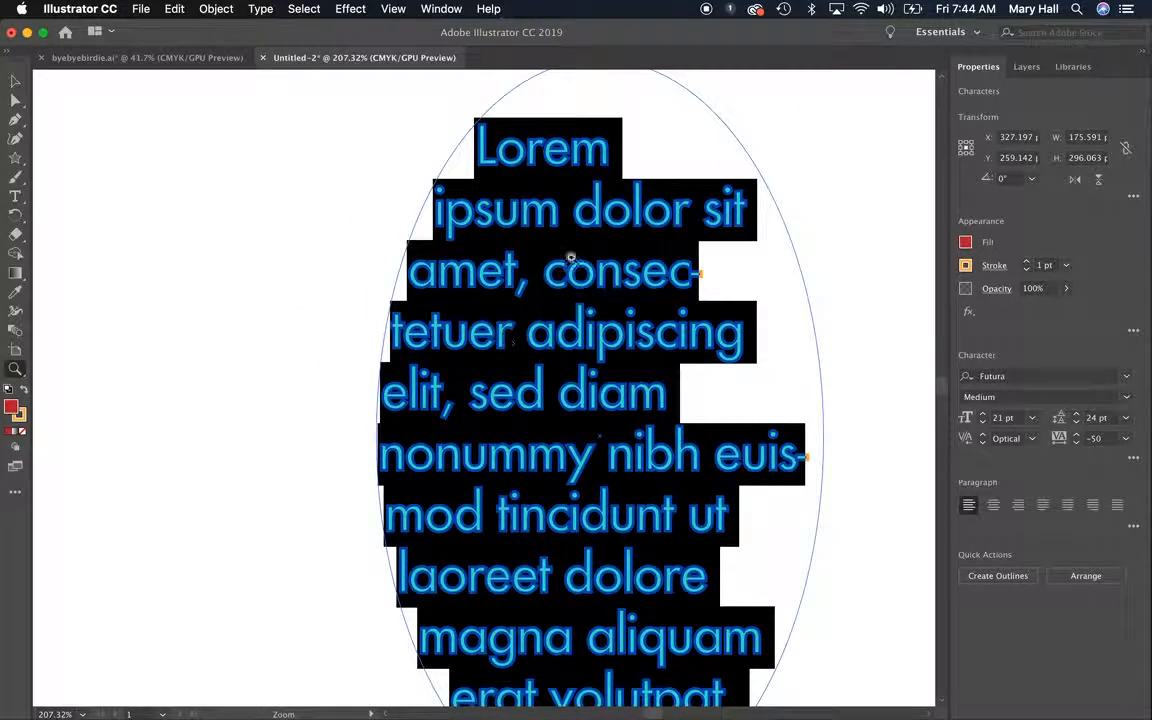
left_click(15, 83)
double_click(459, 329)
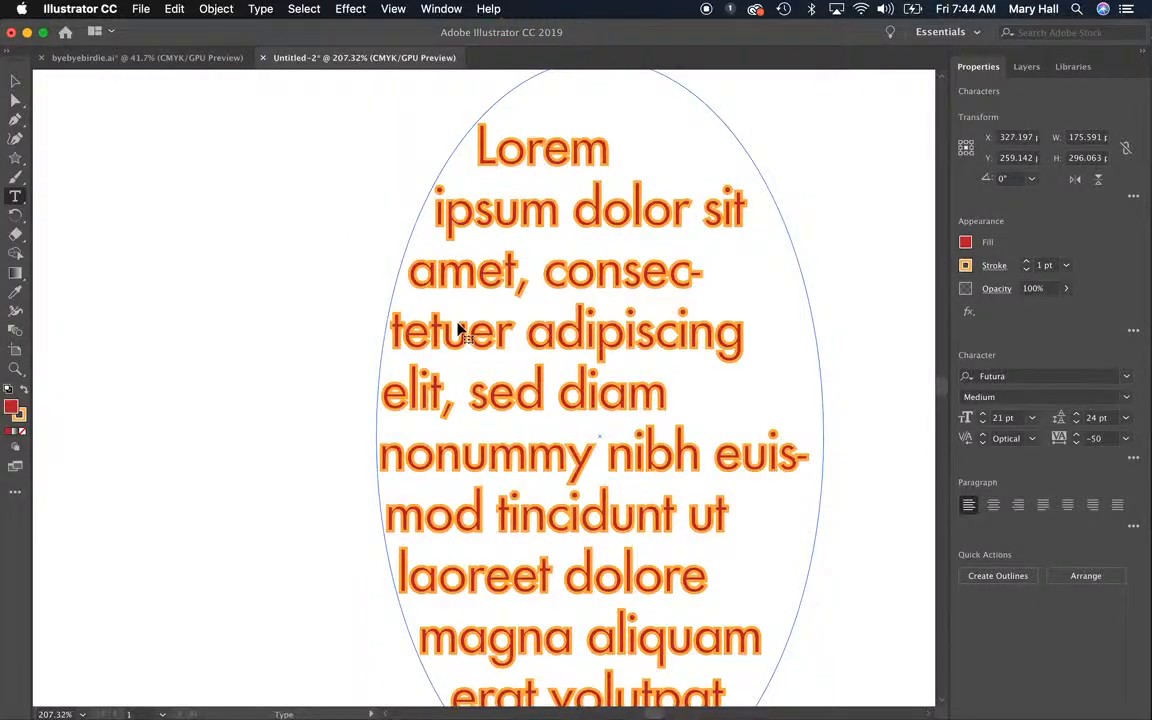
key("super+a")
left_click(1026, 269)
left_click(1026, 269)
key("super+shift+a")
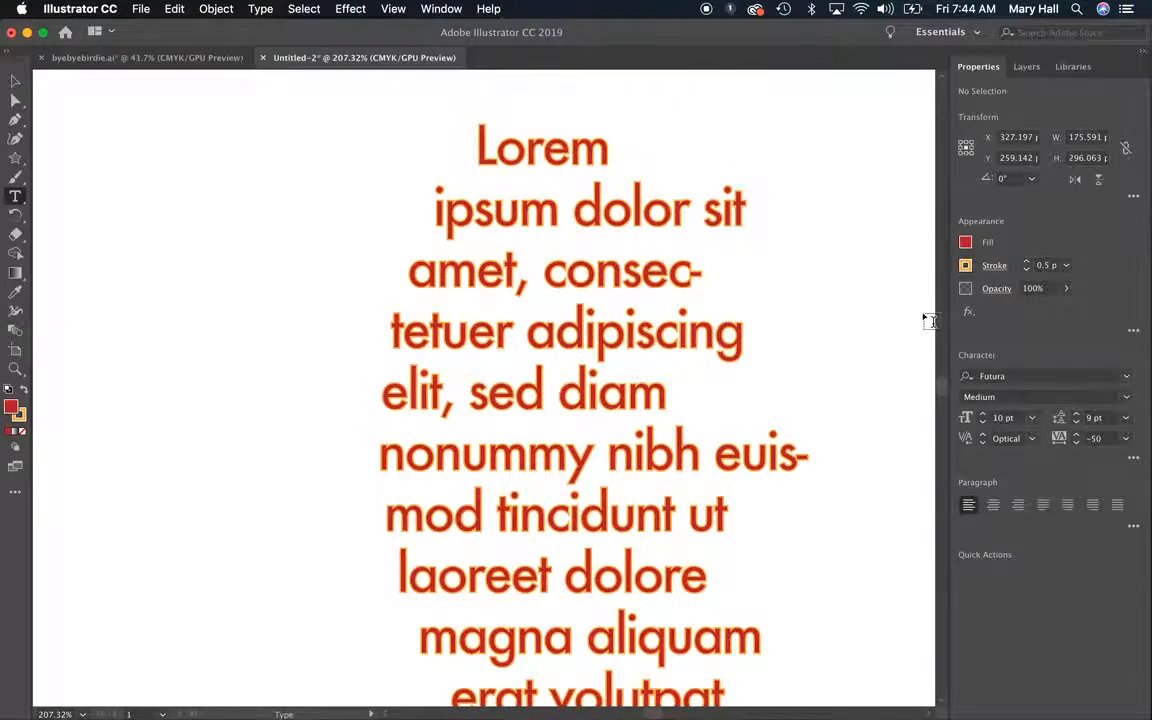
Increase the stroke of all the text in the ellipse to 4 pt and deselect the text
key("super+a")
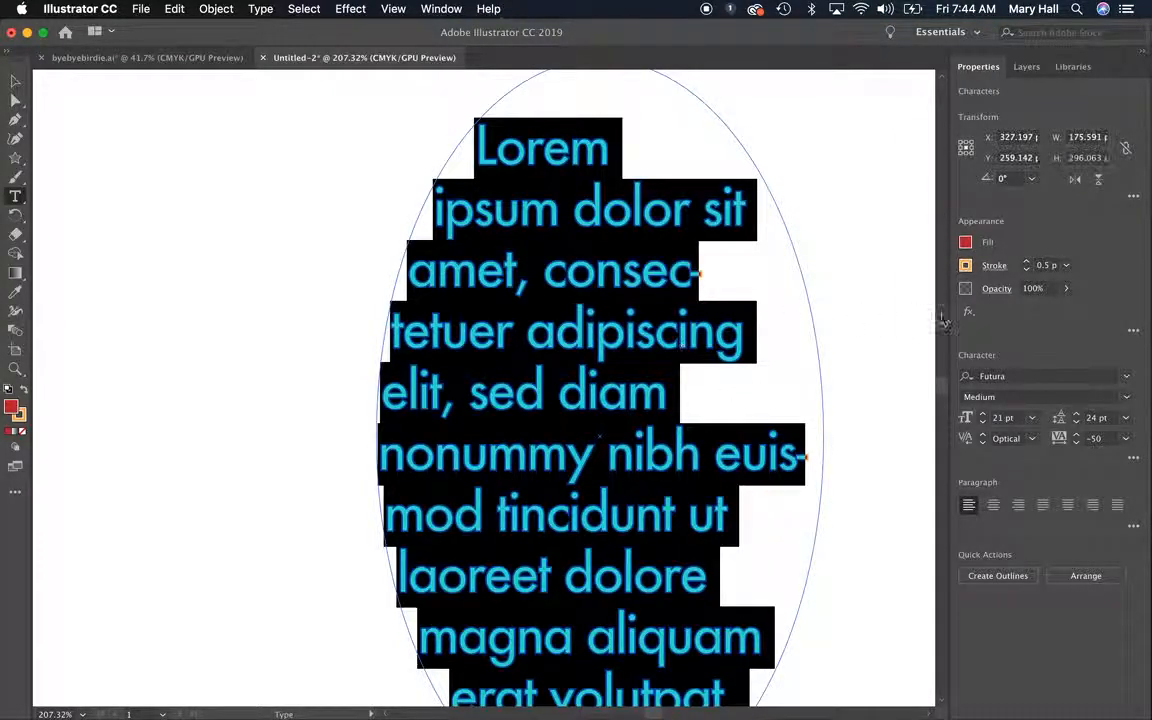
left_click(1027, 262)
left_click(1029, 263)
left_click(1029, 263)
left_click(1029, 263)
left_click(1029, 263)
left_click(869, 339, "super")
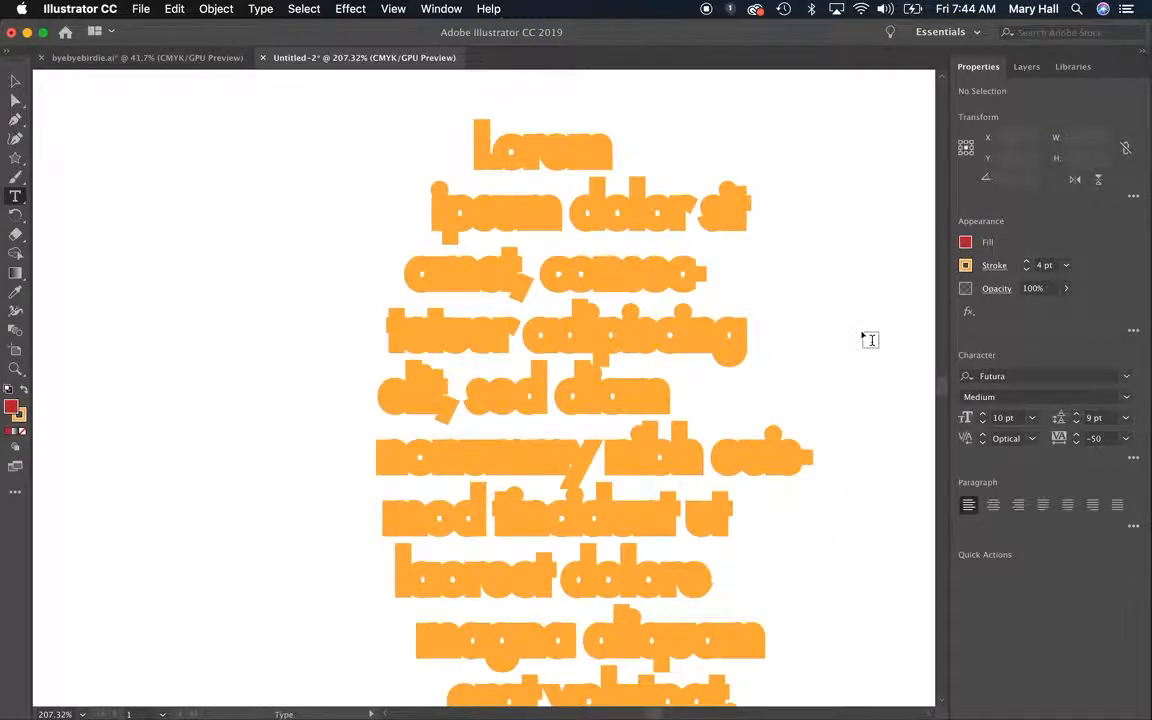
Delete all the text inside the ellipse and remove the empty ellipse text object
key("super+0")
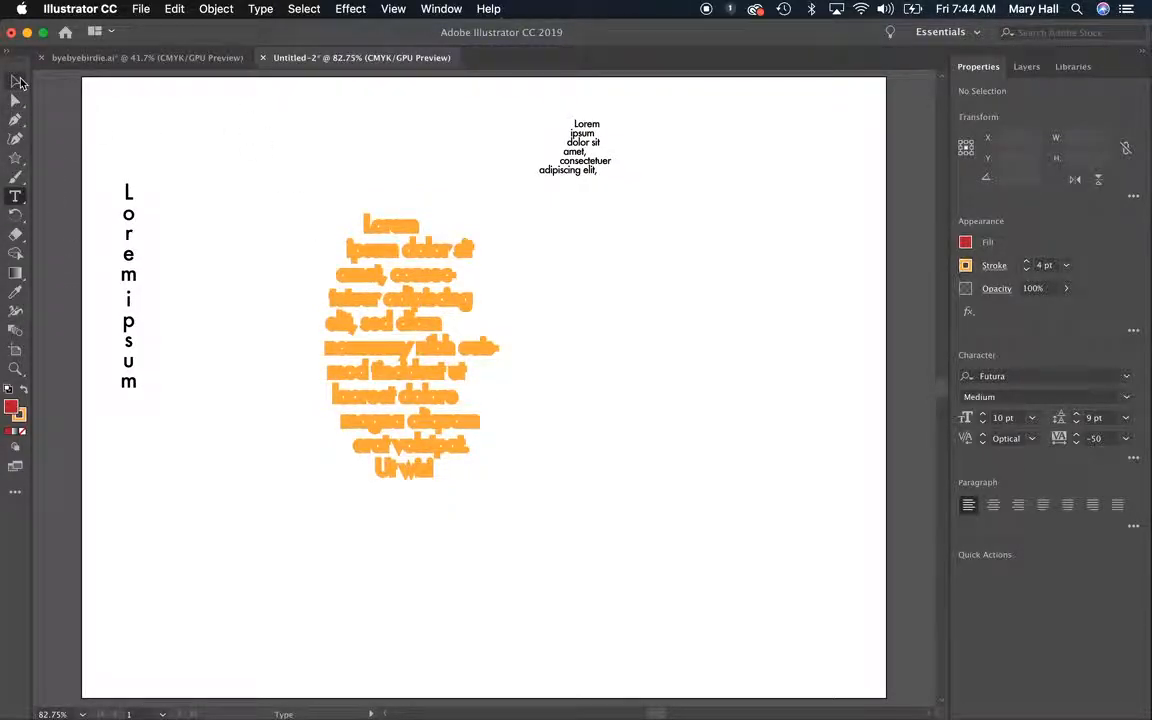
left_click(382, 308)
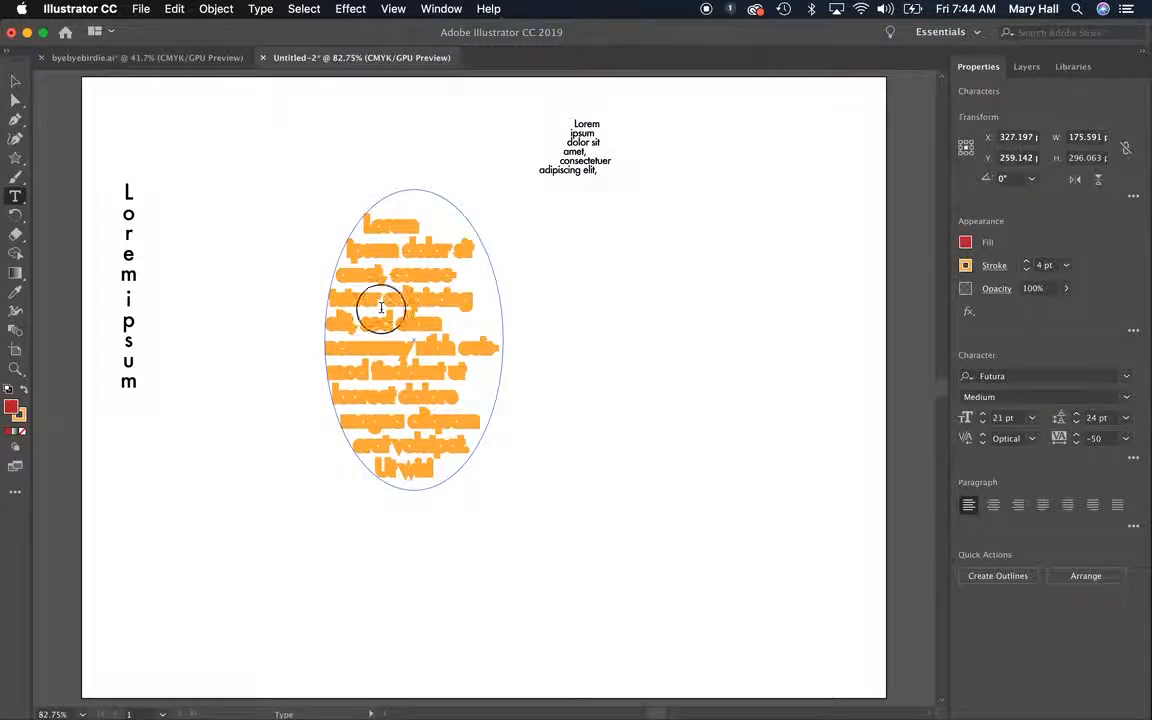
triple_click(382, 308)
key("BackSpace")
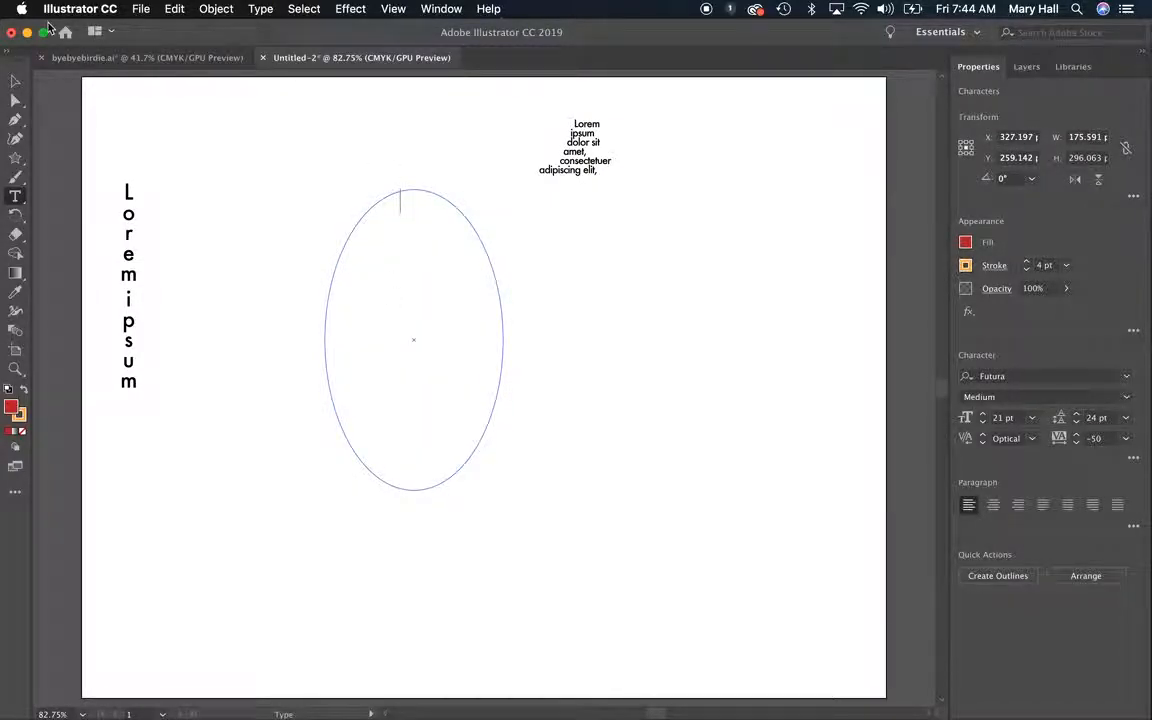
left_click(16, 81)
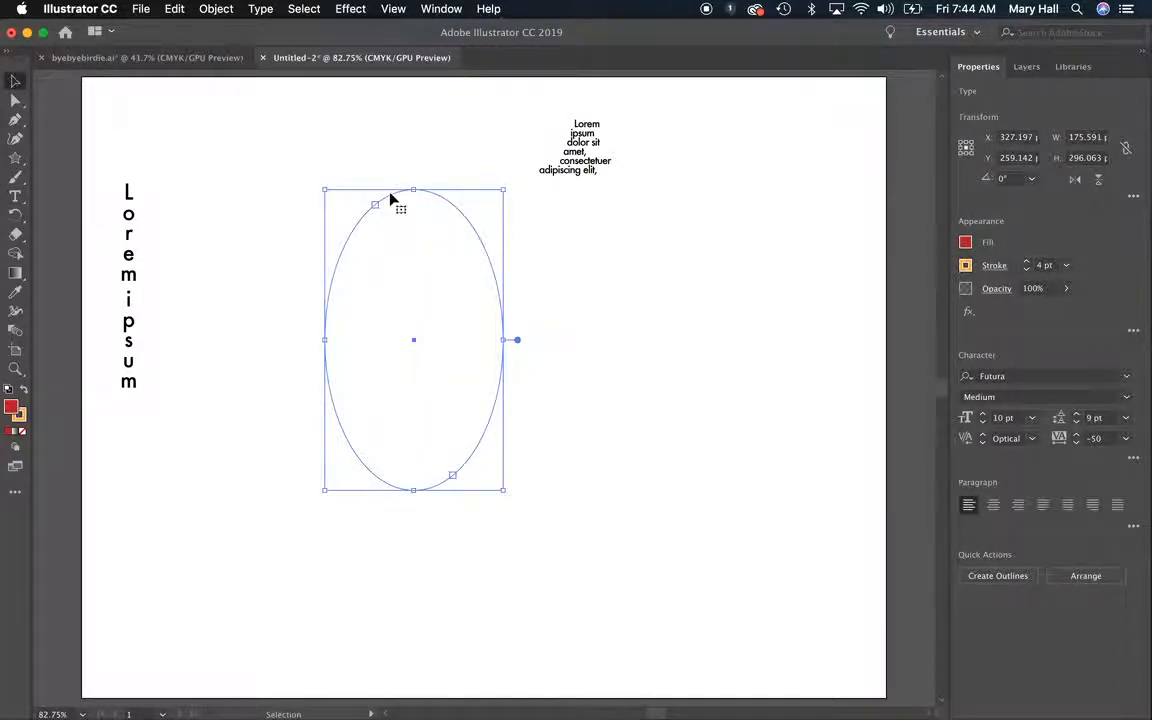
key("BackSpace")
Delete the star with its area text and the vertical Lorem ipsum text, clearing the artboard
left_click(585, 140)
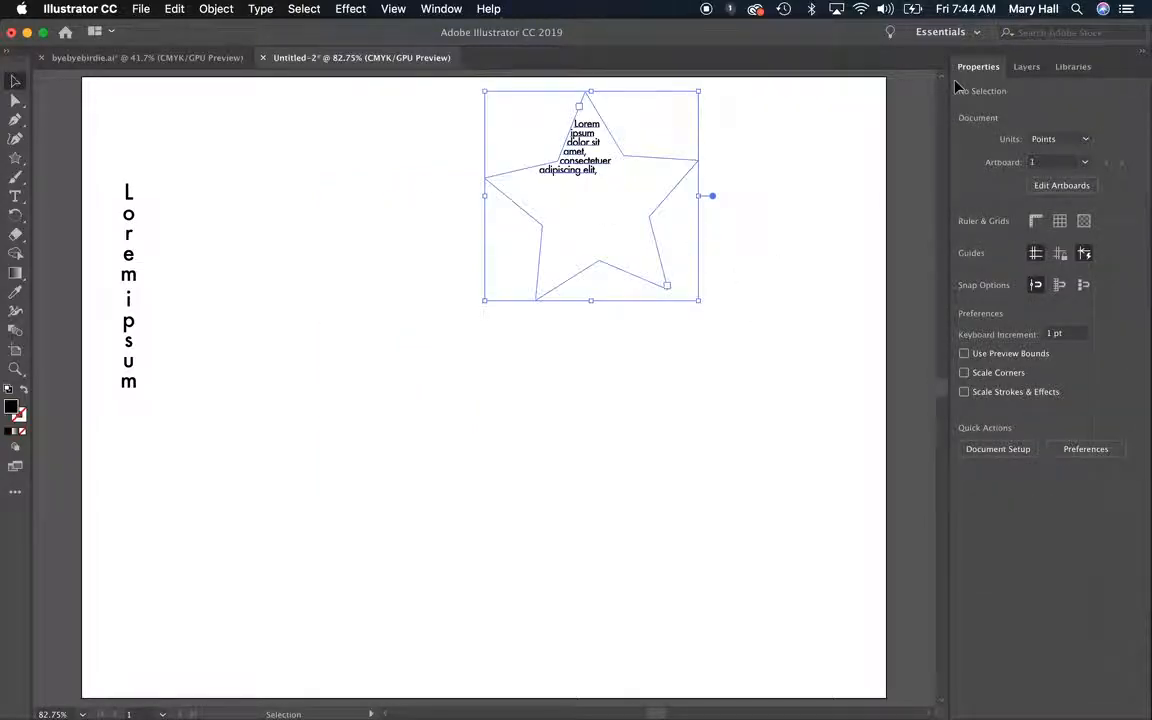
key("BackSpace")
left_click_drag(162, 404, 93, 247)
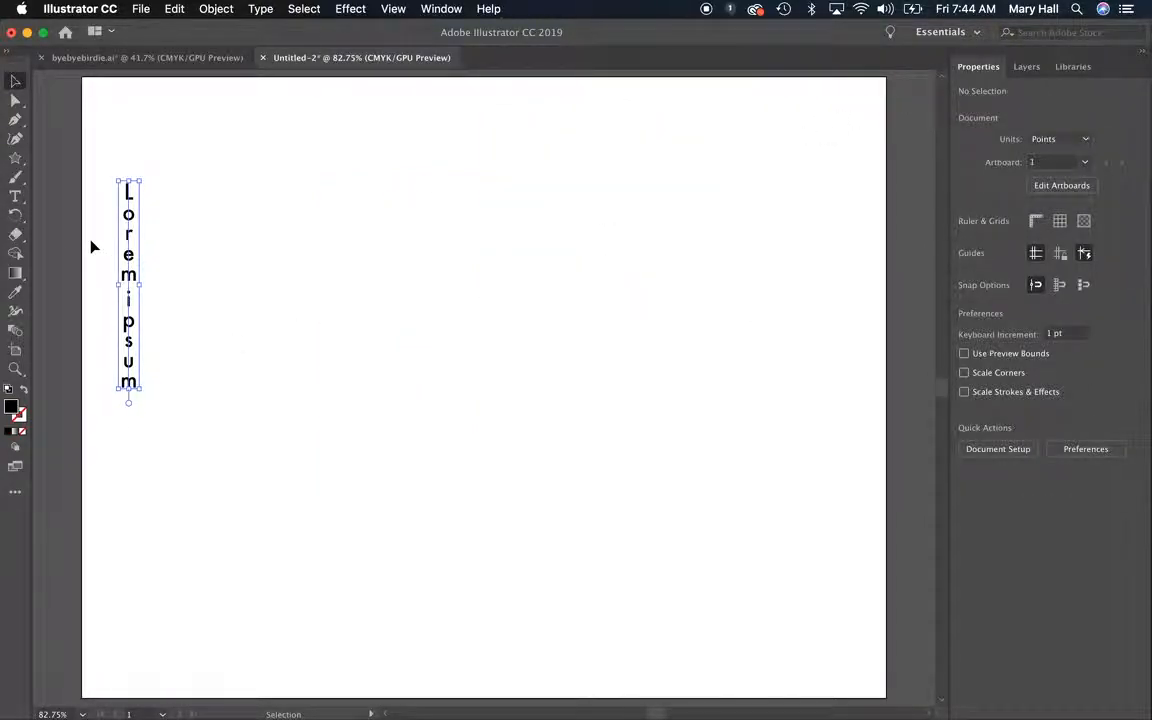
key("BackSpace")
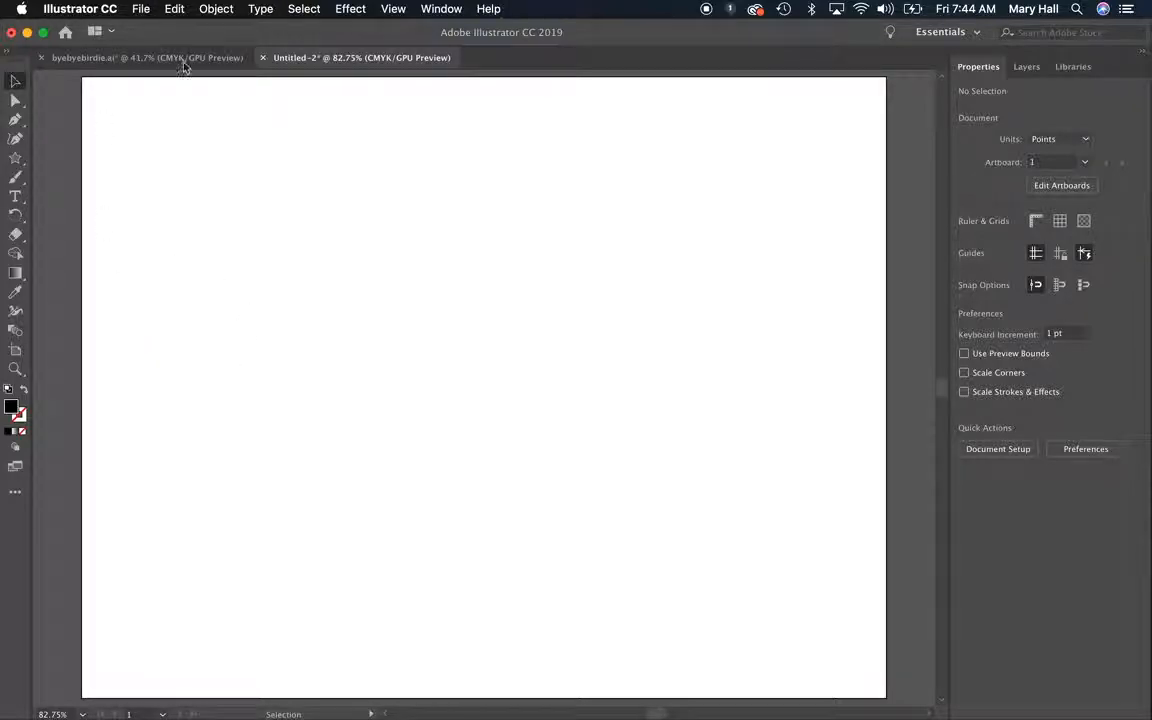